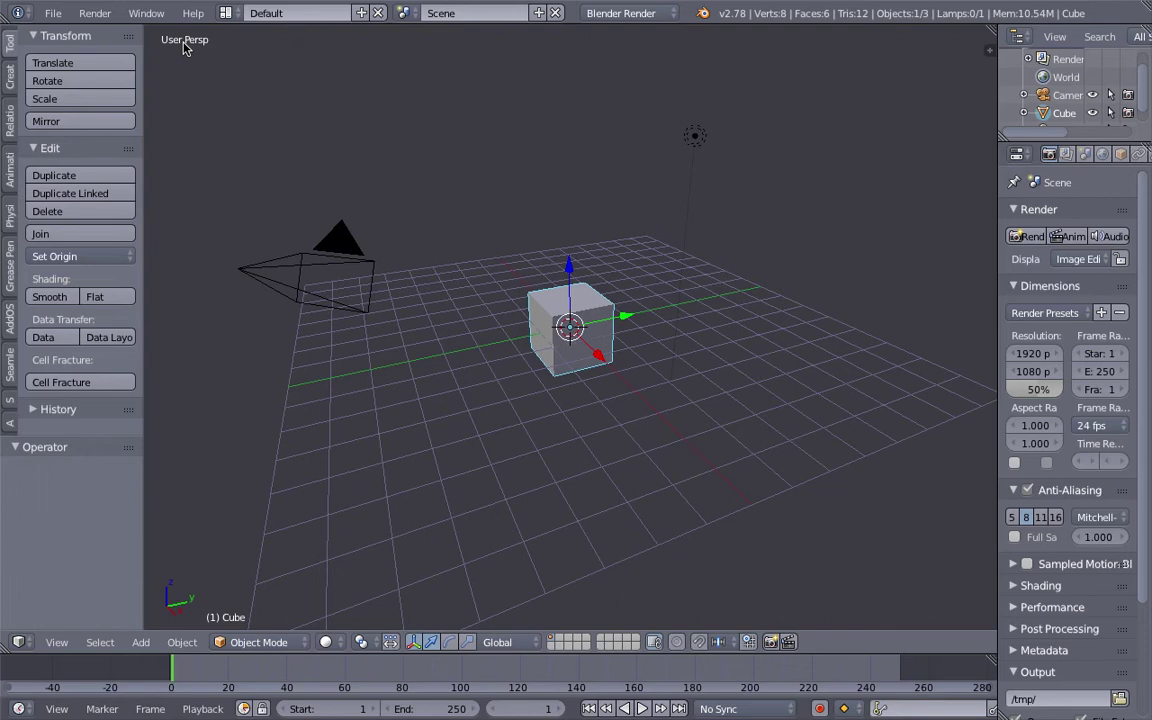
Locate freestyle_to_gpencil.py inside the freestyle-gpencil-exporter-master folder in Finder, and return to Blender
key(ctrl+Left)
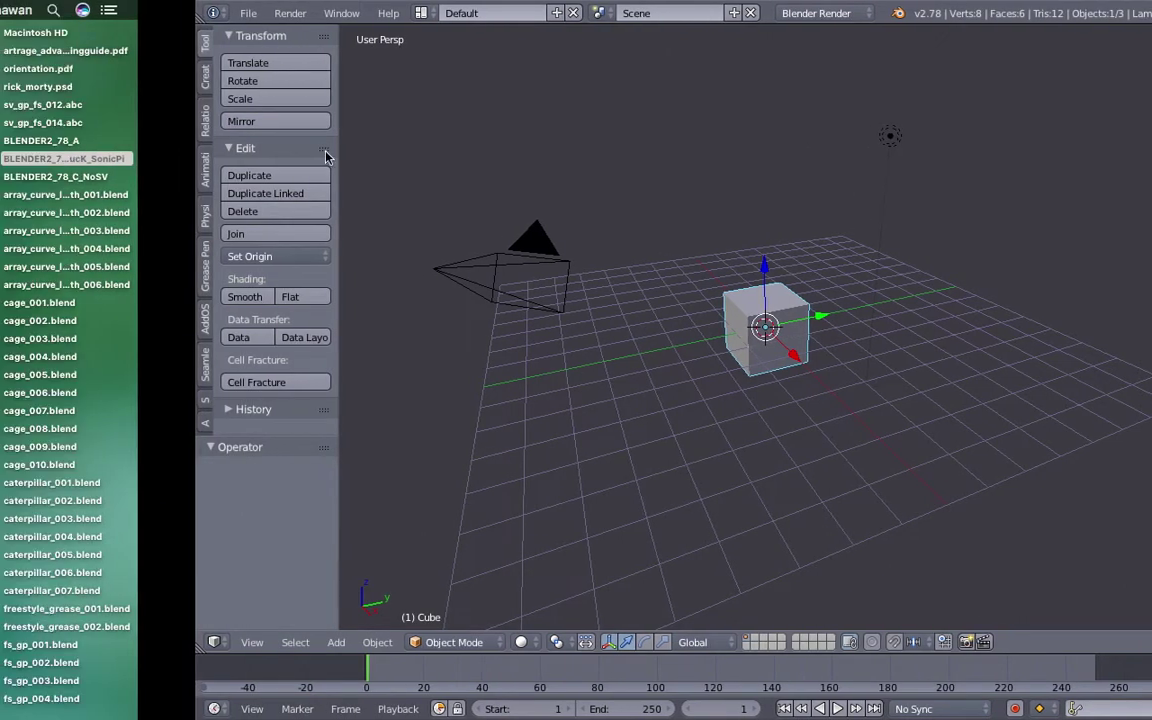
click(326, 228)
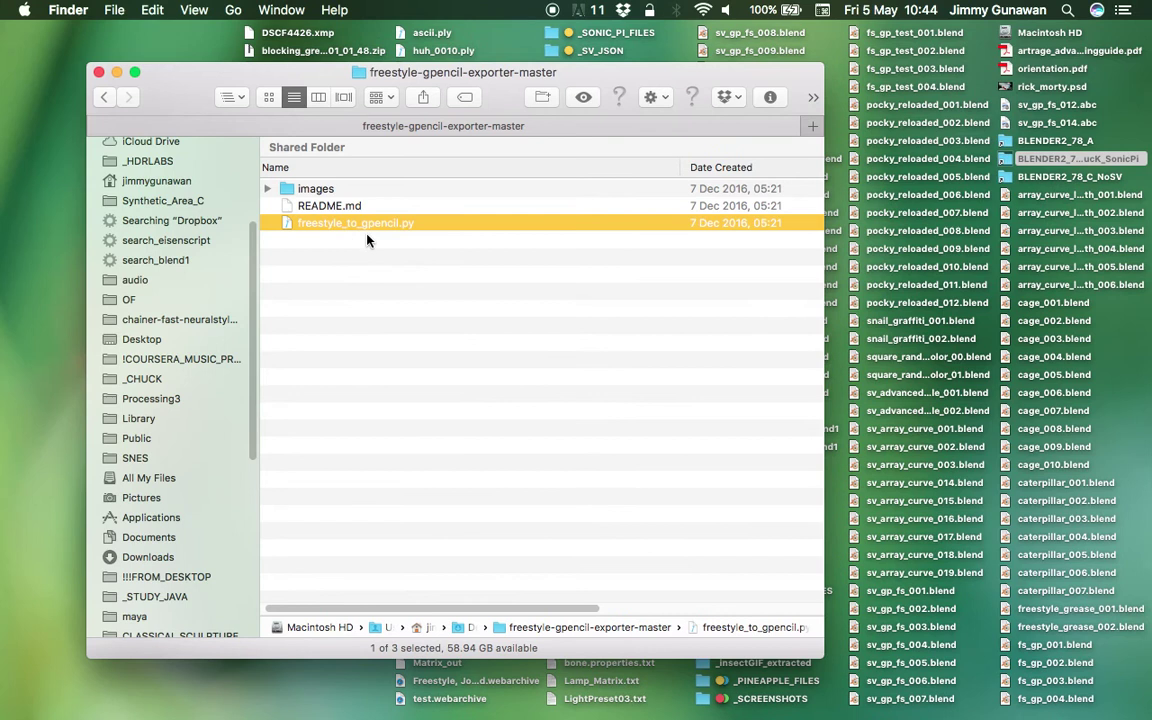
key(ctrl+Right)
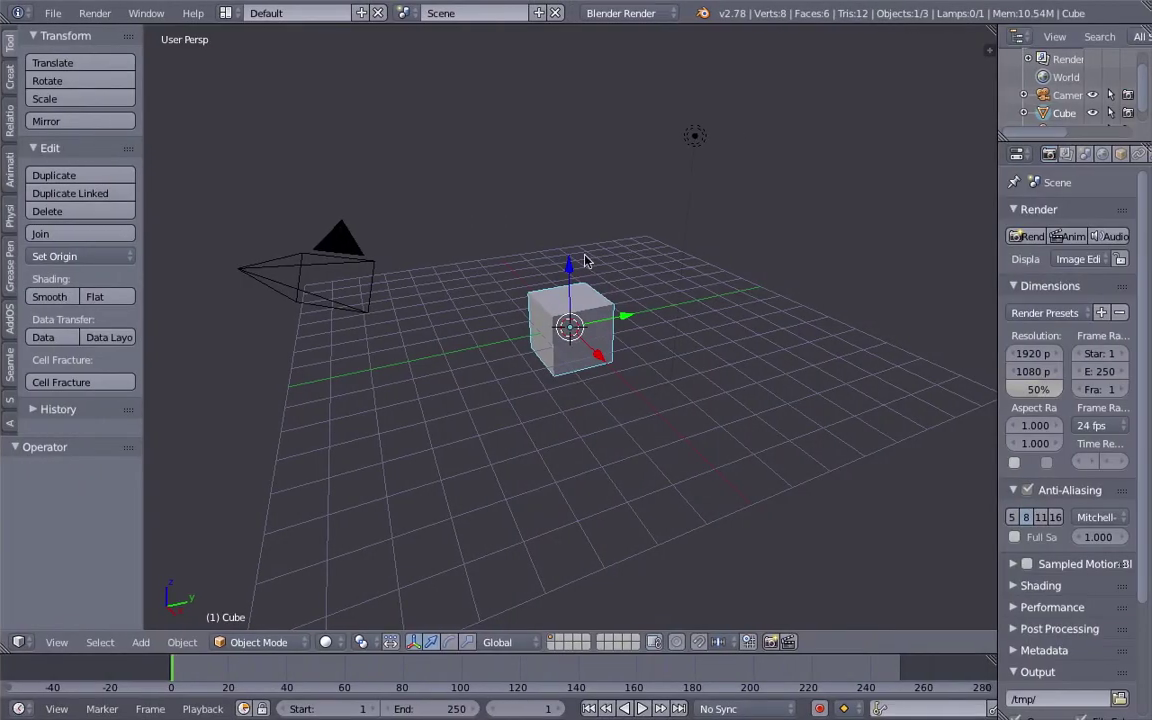
Switch the screen layout to _AN
middle_drag(585, 261, 617, 266)
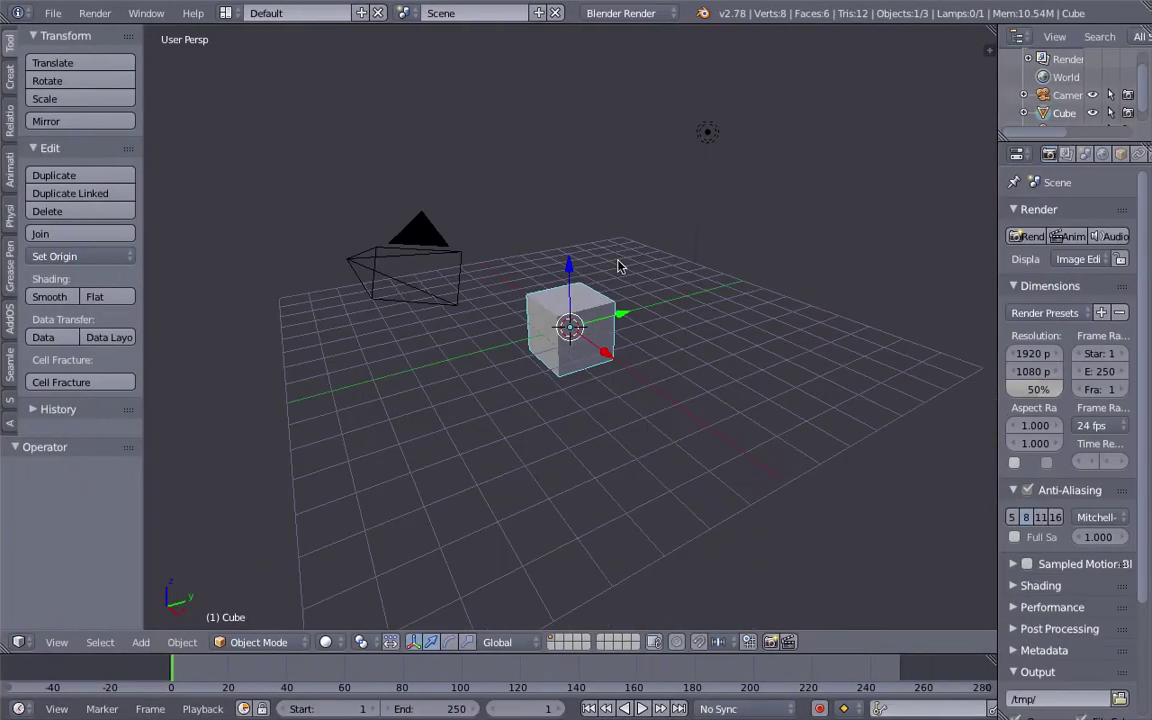
click(228, 12)
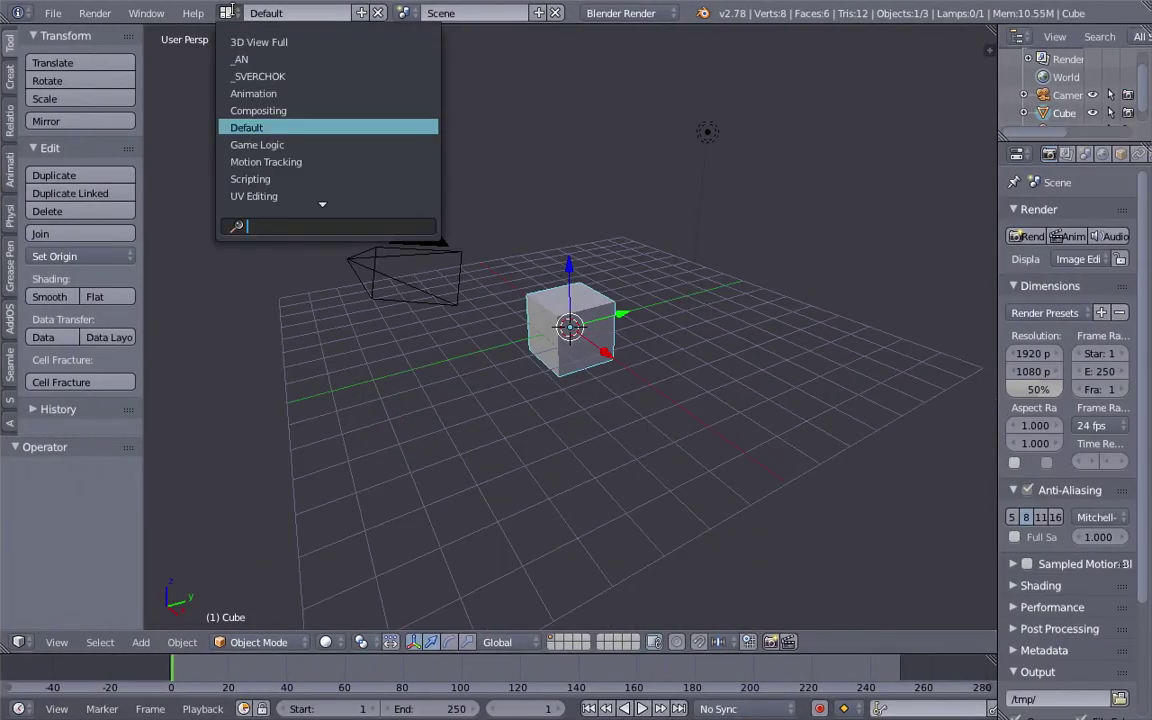
click(280, 60)
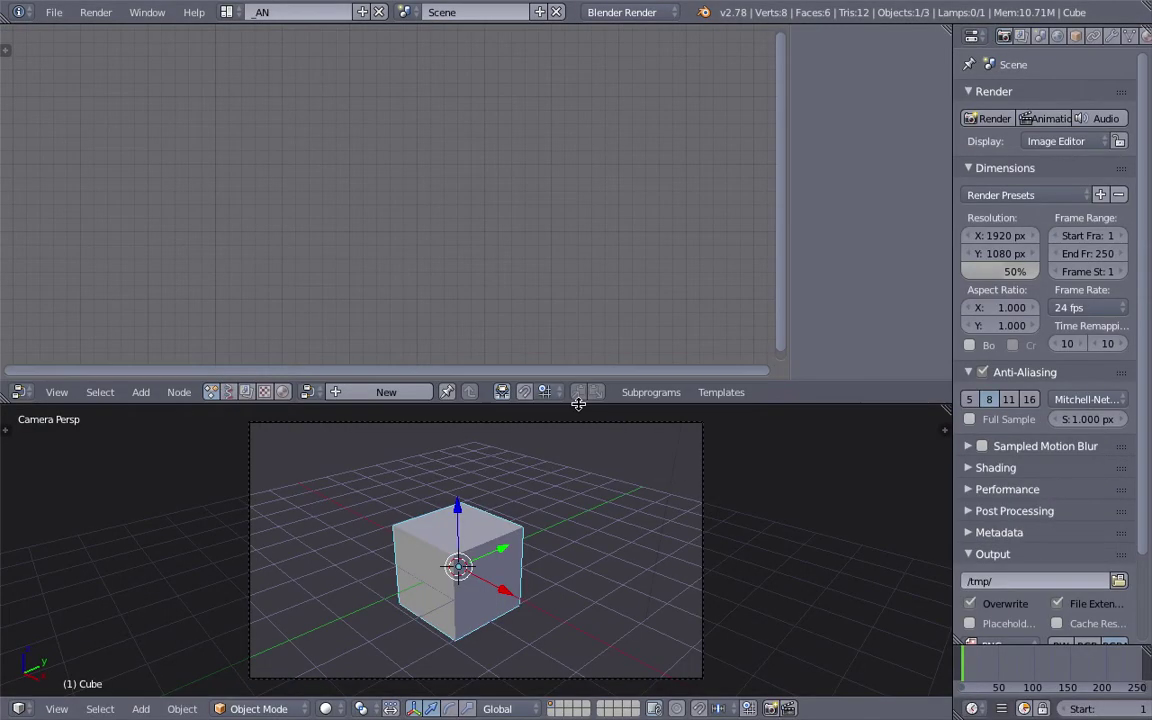
Split the 3D view into two areas and turn one of them into a Text Editor
drag(579, 403, 588, 381)
drag(935, 392, 551, 404)
click(18, 708)
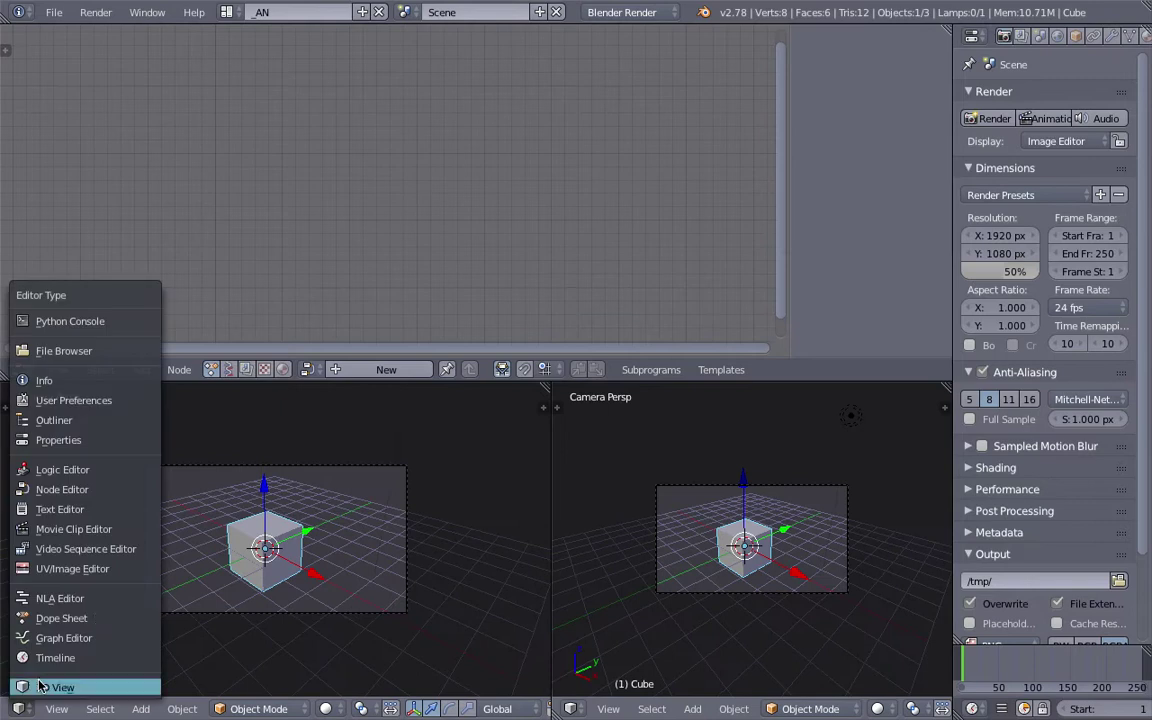
click(70, 509)
Load freestyle_to_gpencil.py from the Finder folder into Blender's Text Editor
key(ctrl+Left)
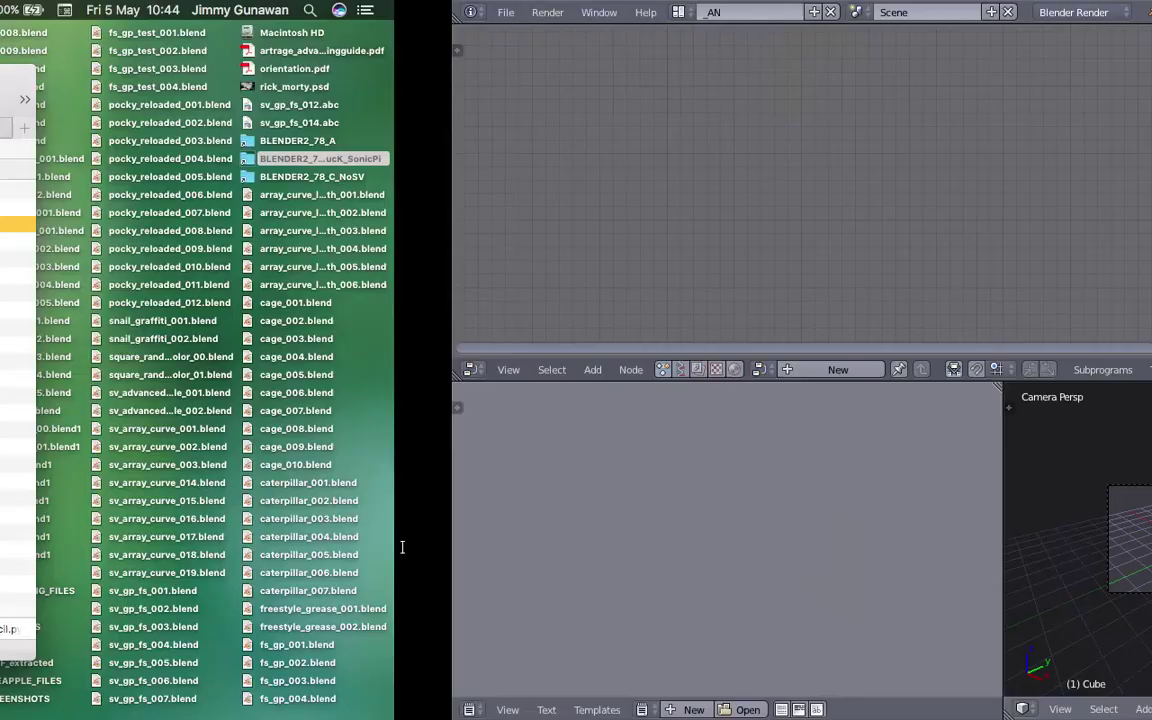
drag(334, 252, 317, 516)
key(ctrl+Right)
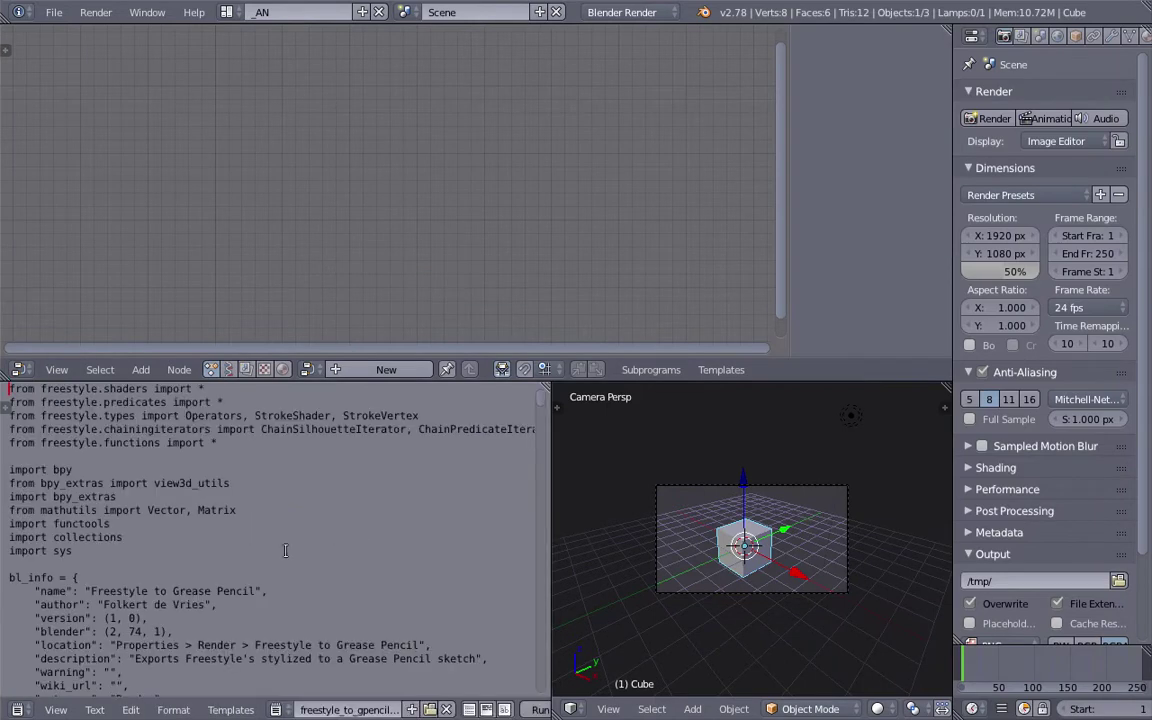
Show line numbers and syntax highlighting for the freestyle_to_gpencil script and run it
scroll(410, 709, down, 2)
click(413, 710)
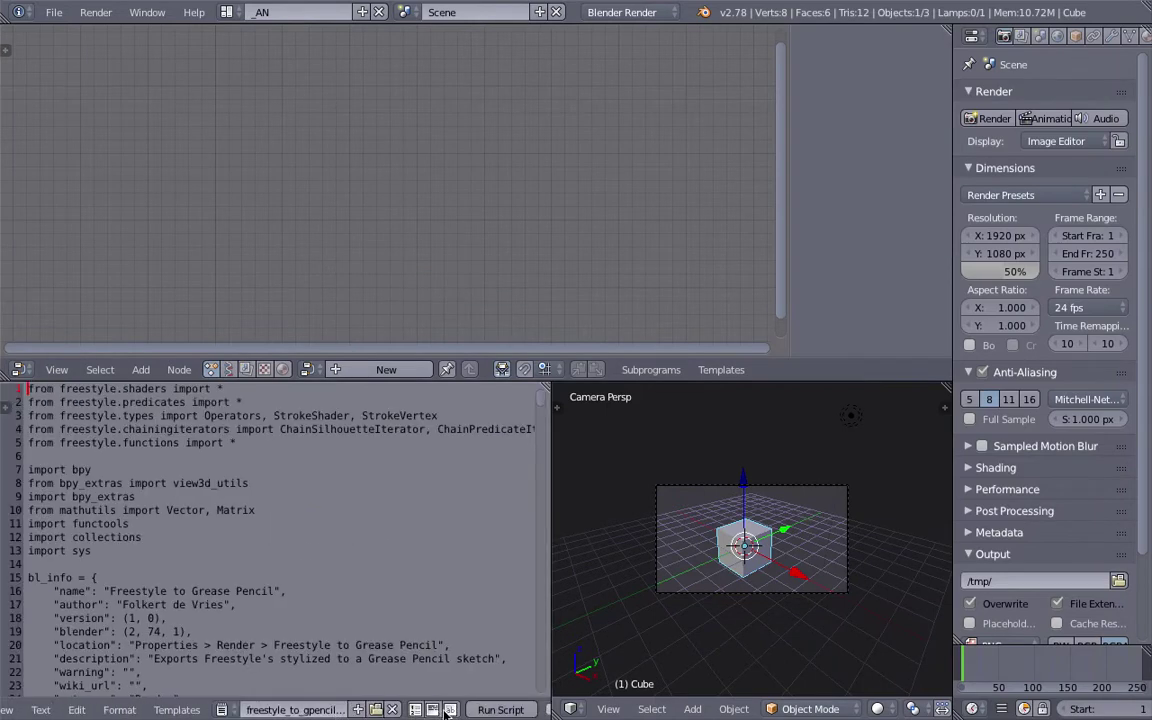
click(484, 710)
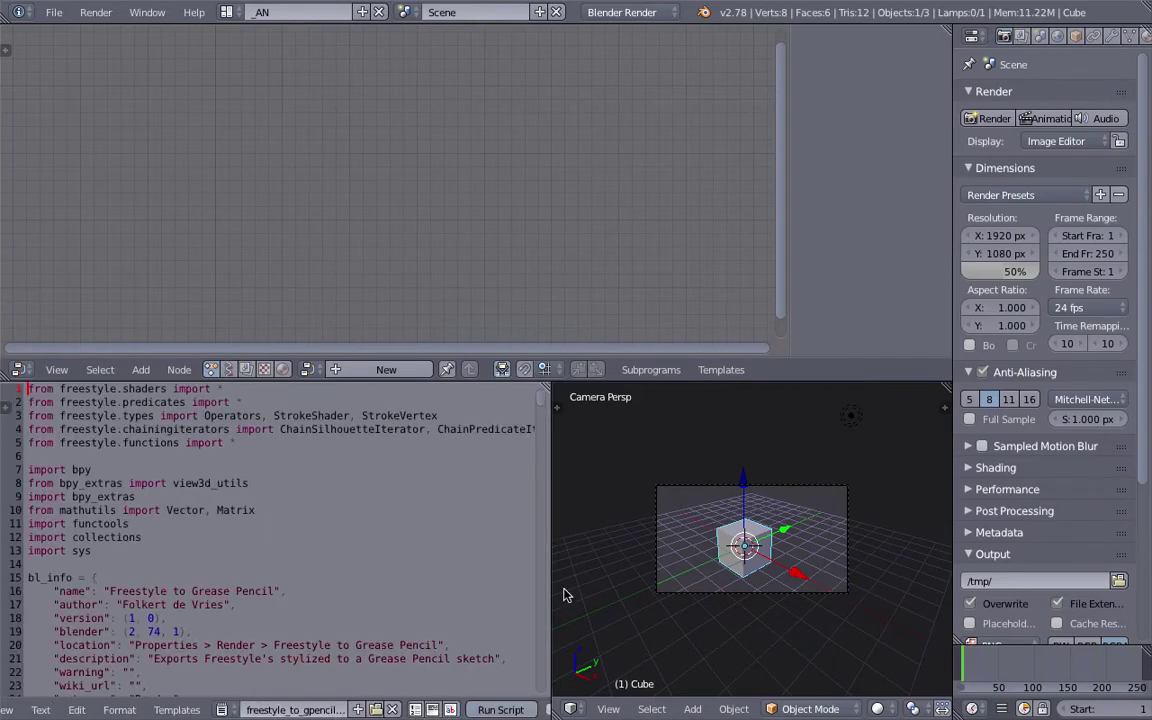
Enable Freestyle and Freestyle to Grease Pencil in the render settings, and merge the Text Editor area back into the 3D view
scroll(1032, 428, down, 5)
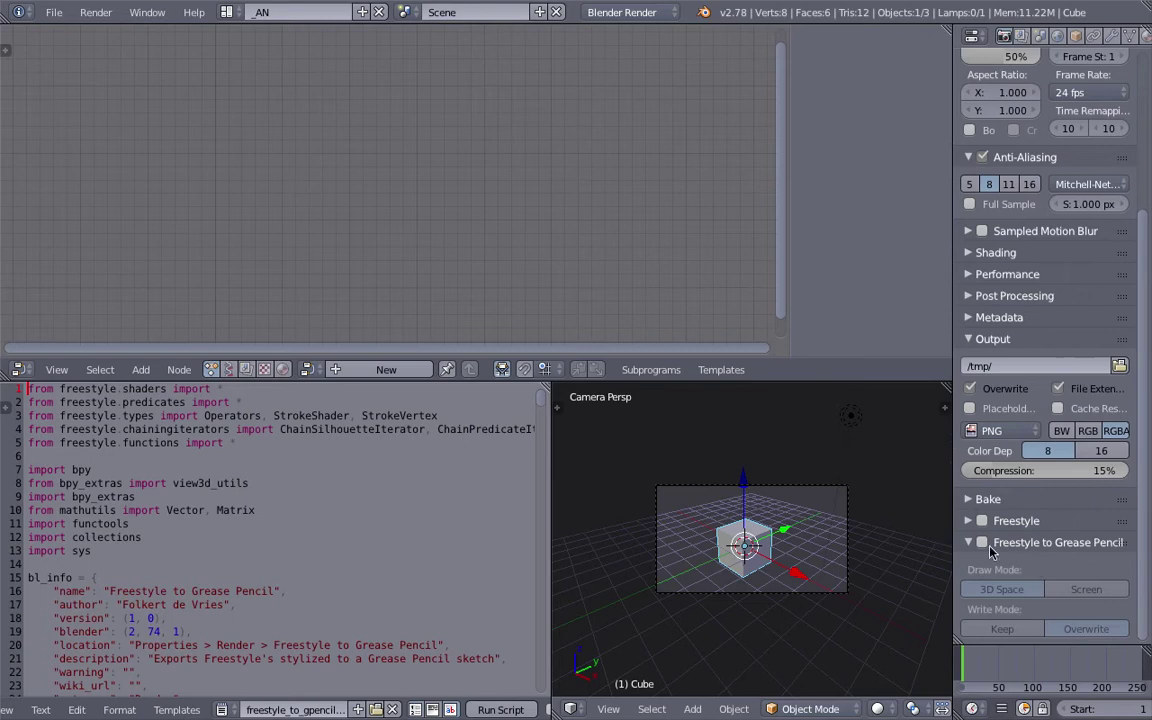
drag(982, 524, 985, 546)
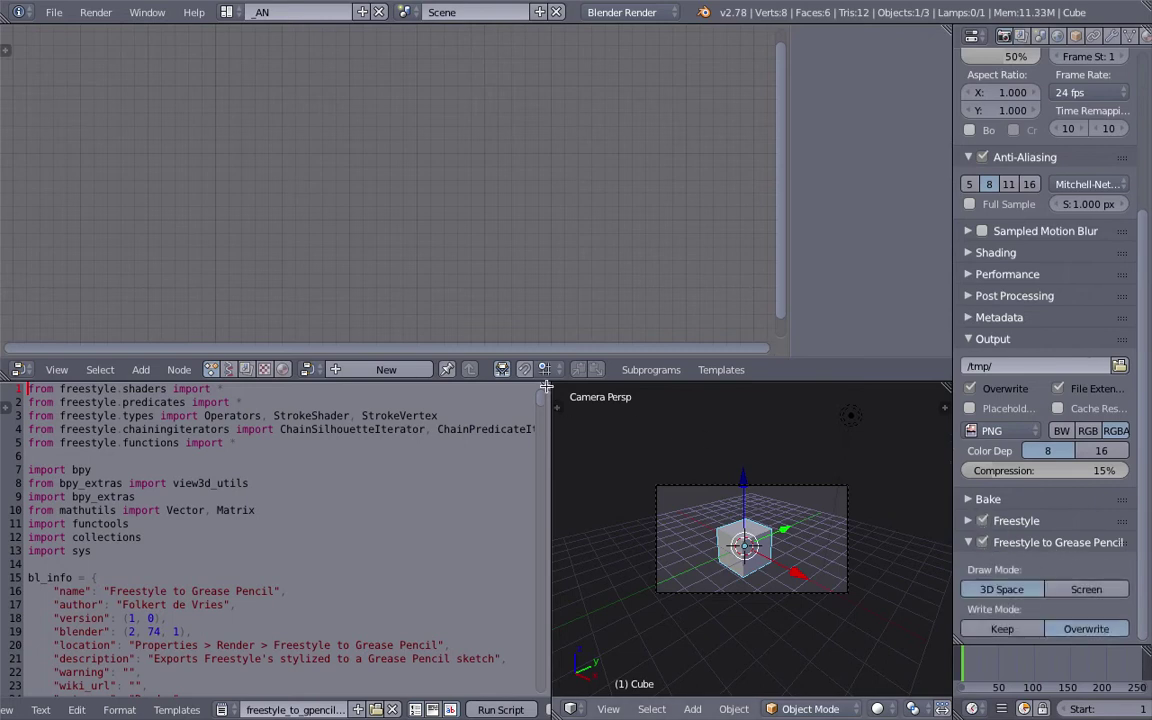
drag(546, 386, 460, 406)
middle_drag(460, 406, 508, 478)
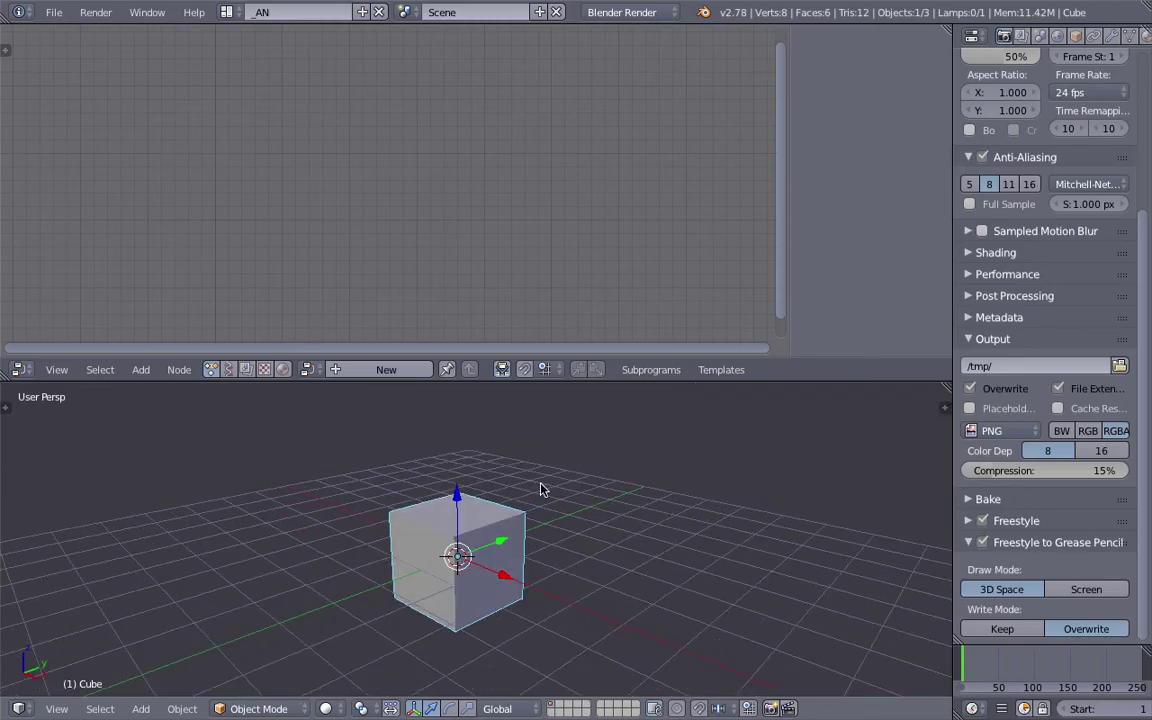
Save the Blender file on the Desktop as AN_gp_snapshot_001
key(ctrl+s)
click(460, 80)
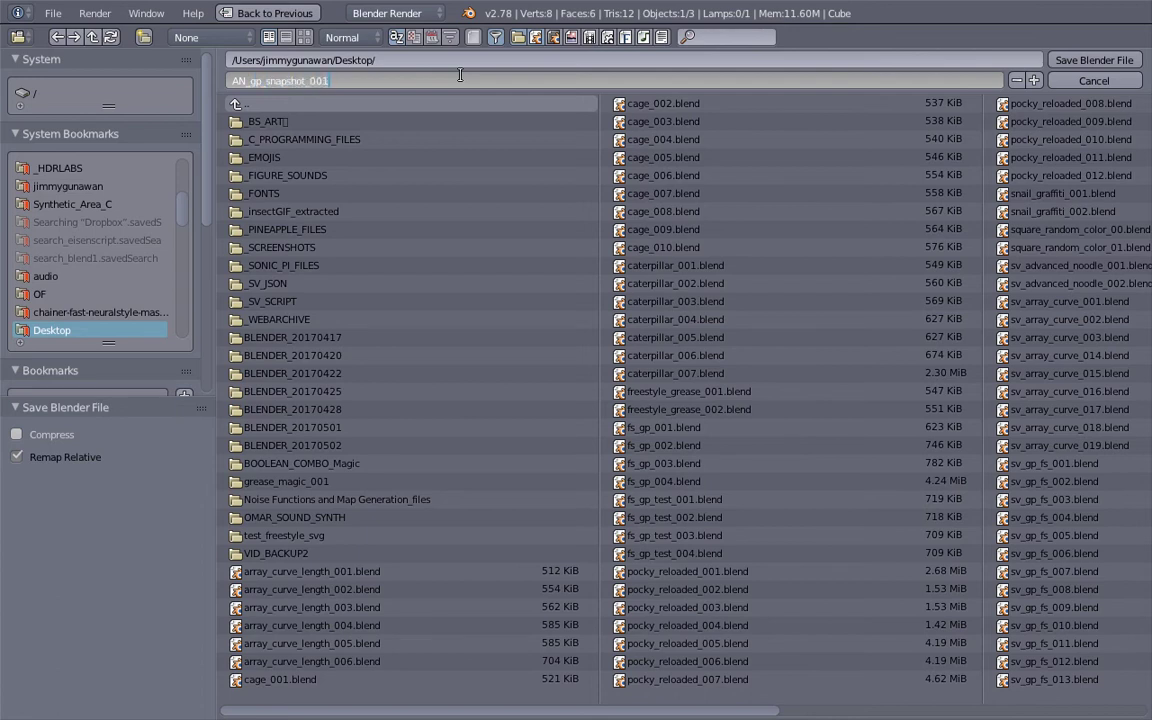
key(Return)
click(1092, 60)
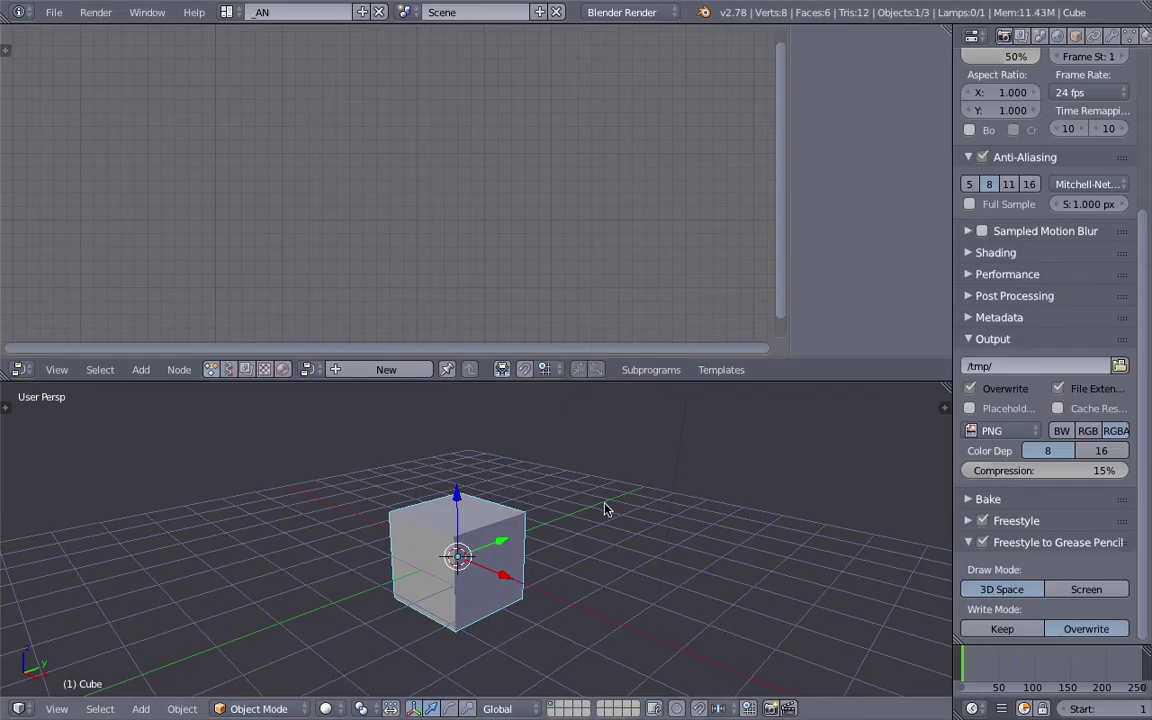
Delete the camera and the lamp from the scene and select the cube
middle_drag(604, 503, 532, 512)
scroll(635, 479, down, 3)
right_click(607, 497)
scroll(584, 465, down, 2)
shift+right_click(563, 455)
key(x)
click(563, 460)
scroll(566, 495, up, 3)
right_click(493, 537)
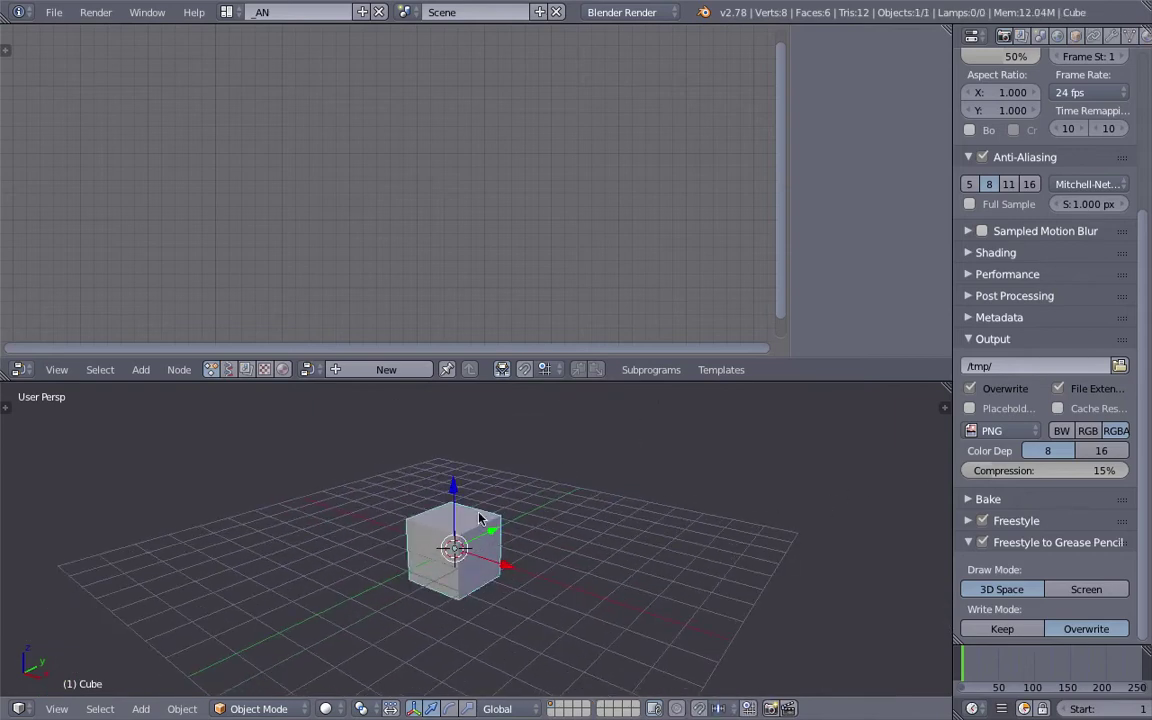
Widen the Properties editor so its full option labels fit
middle_drag(478, 513, 475, 501)
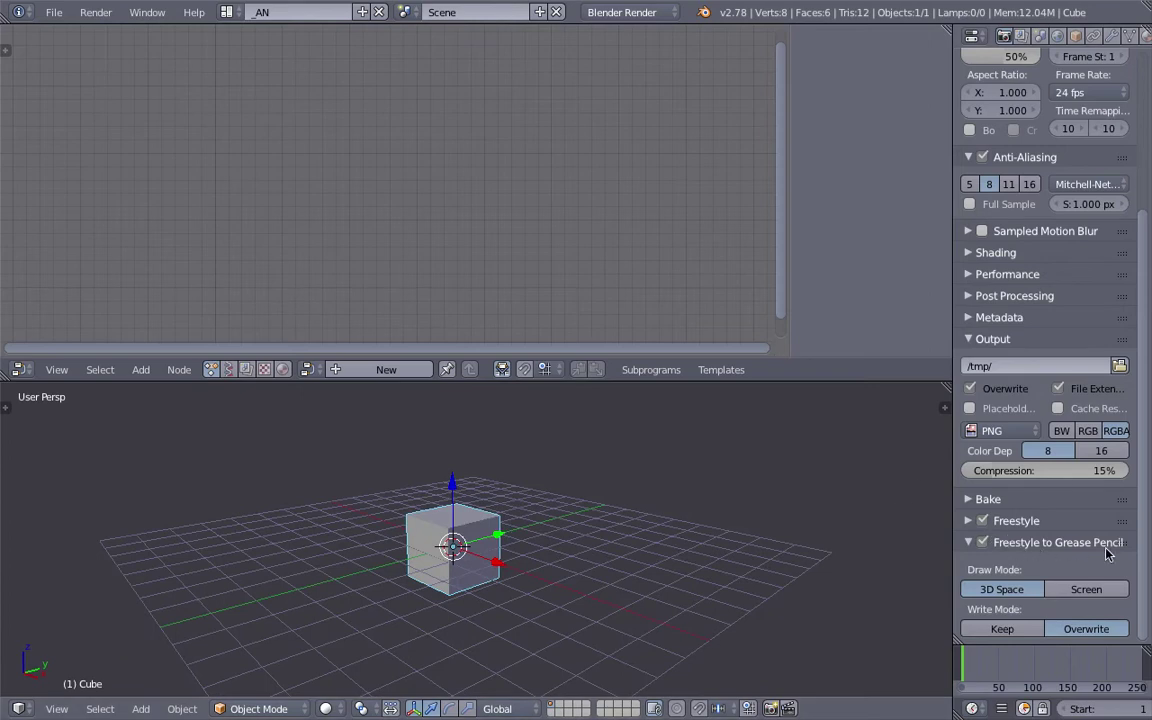
drag(951, 473, 905, 473)
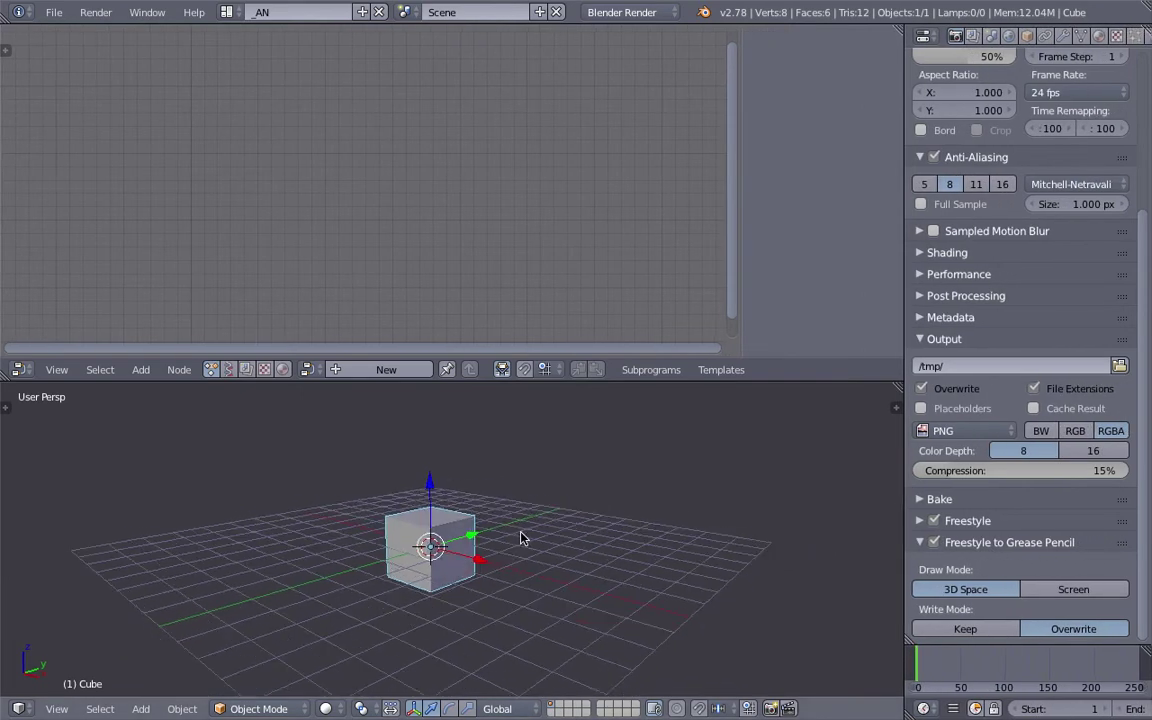
middle_drag(525, 530, 567, 524)
Set the timeline's end frame to 50 and fit the shortened frame range in the timeline
middle_drag(1105, 712, 1055, 717)
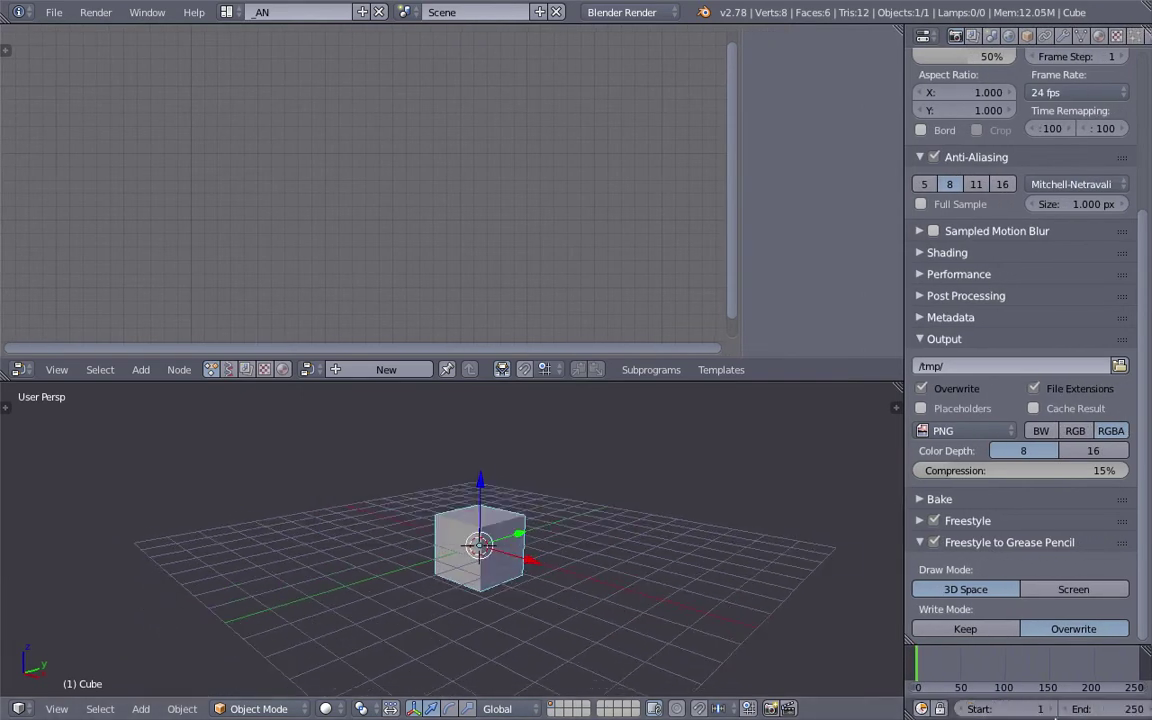
scroll(1045, 712, down, 3)
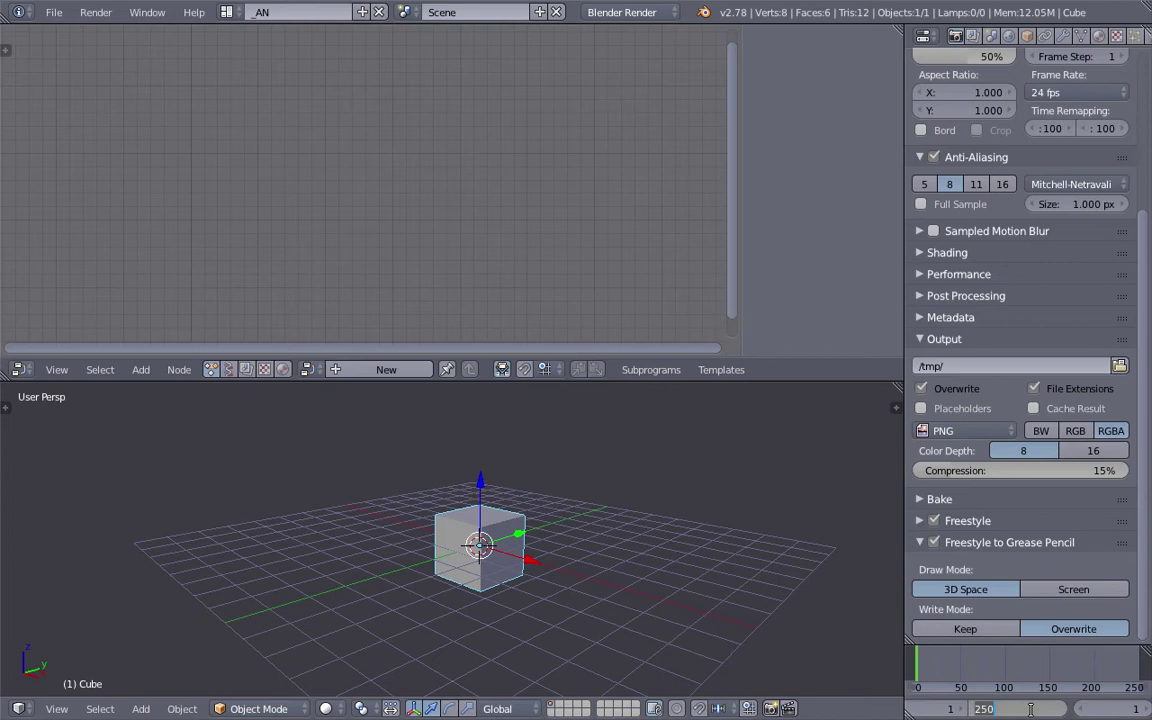
text(50)
key(Return)
scroll(1033, 712, up, 3)
middle_drag(966, 674, 1072, 672)
scroll(1072, 672, up, 5)
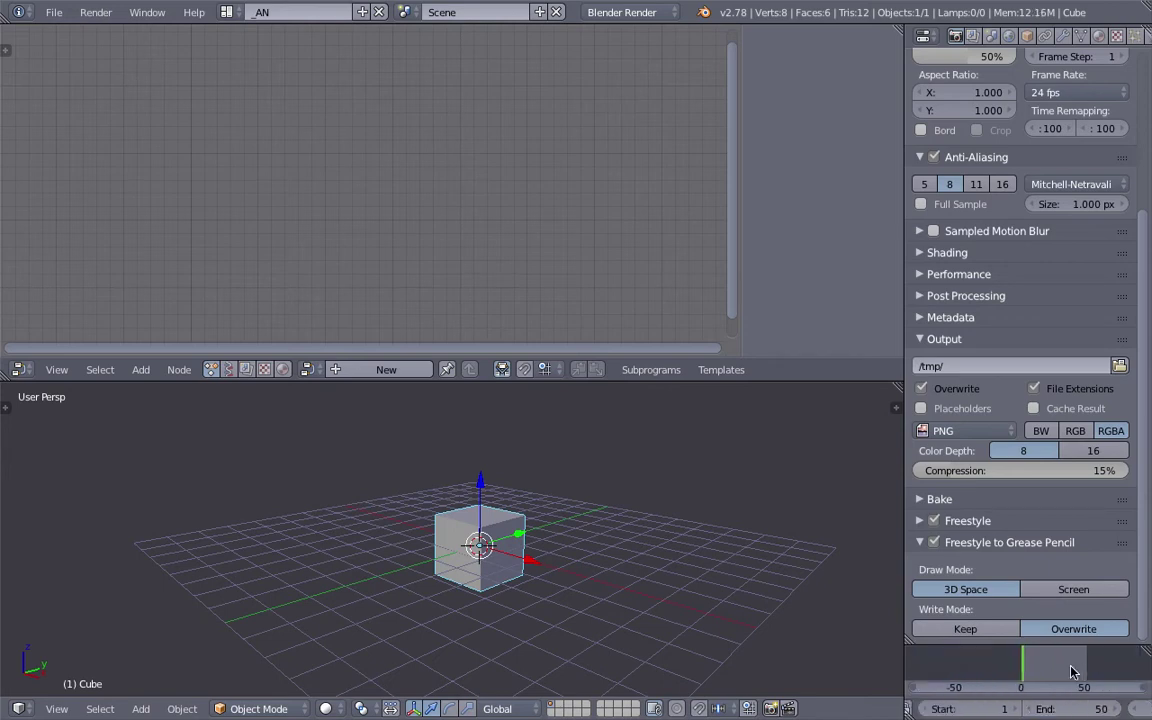
scroll(1045, 675, up, 1)
Create a new Animation Nodes tree in the node editor
middle_drag(459, 523, 453, 522)
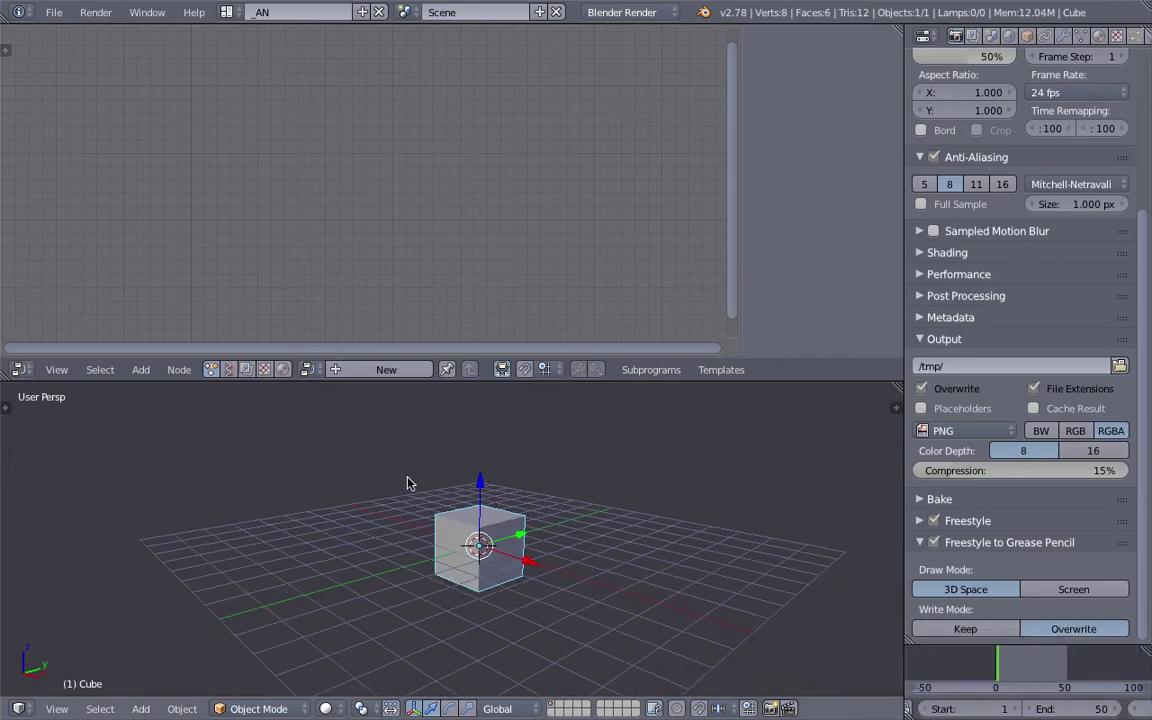
click(386, 369)
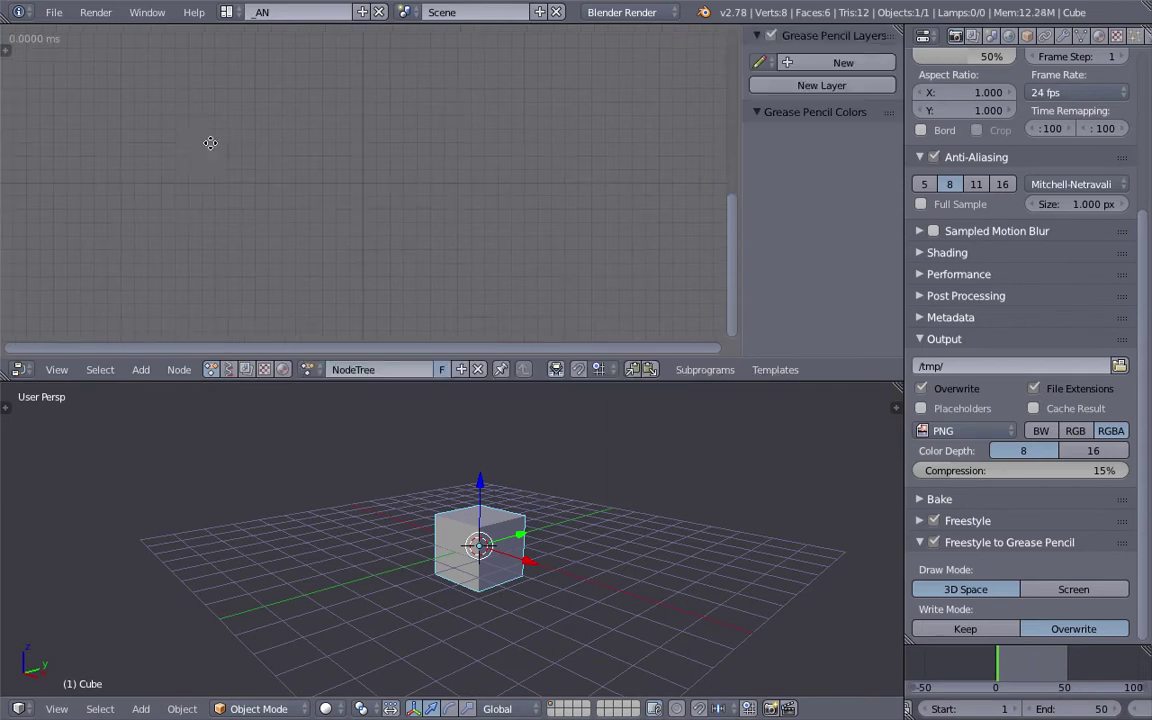
key(ctrl+a)
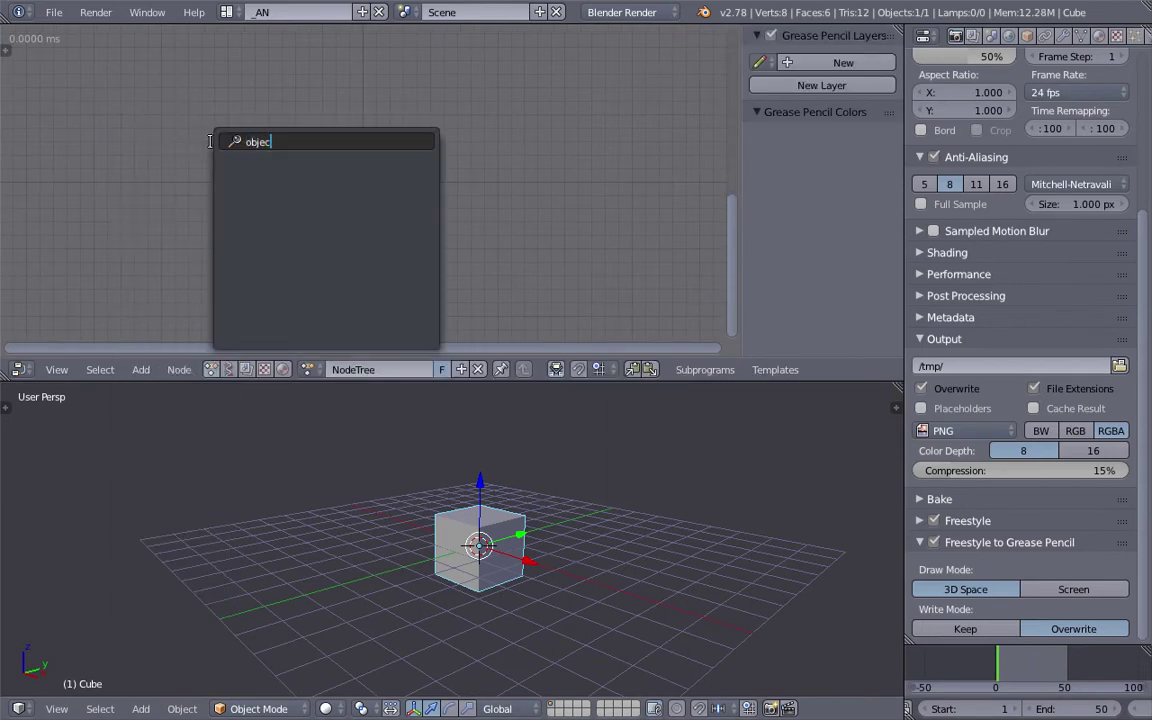
key(Escape)
Add an Object Transforms Output node to the node tree and assign the Cube as its object
key(shift+a)
click(244, 146)
text(object tra)
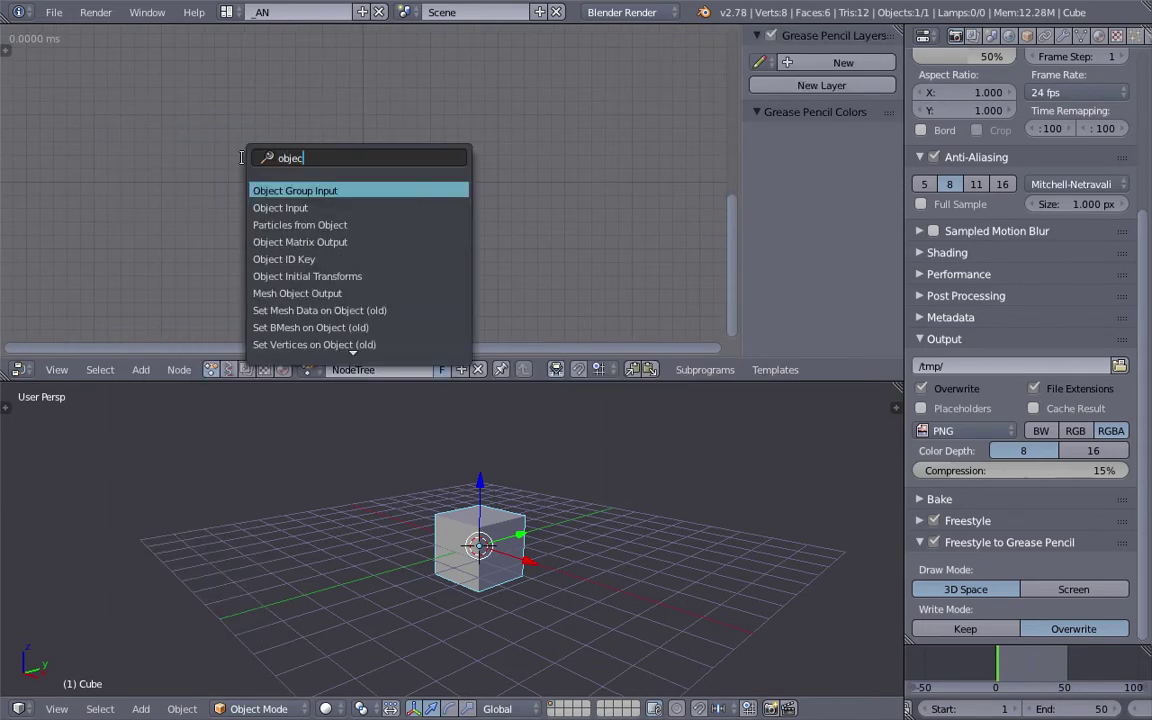
key(Down)
key(Up)
key(Return)
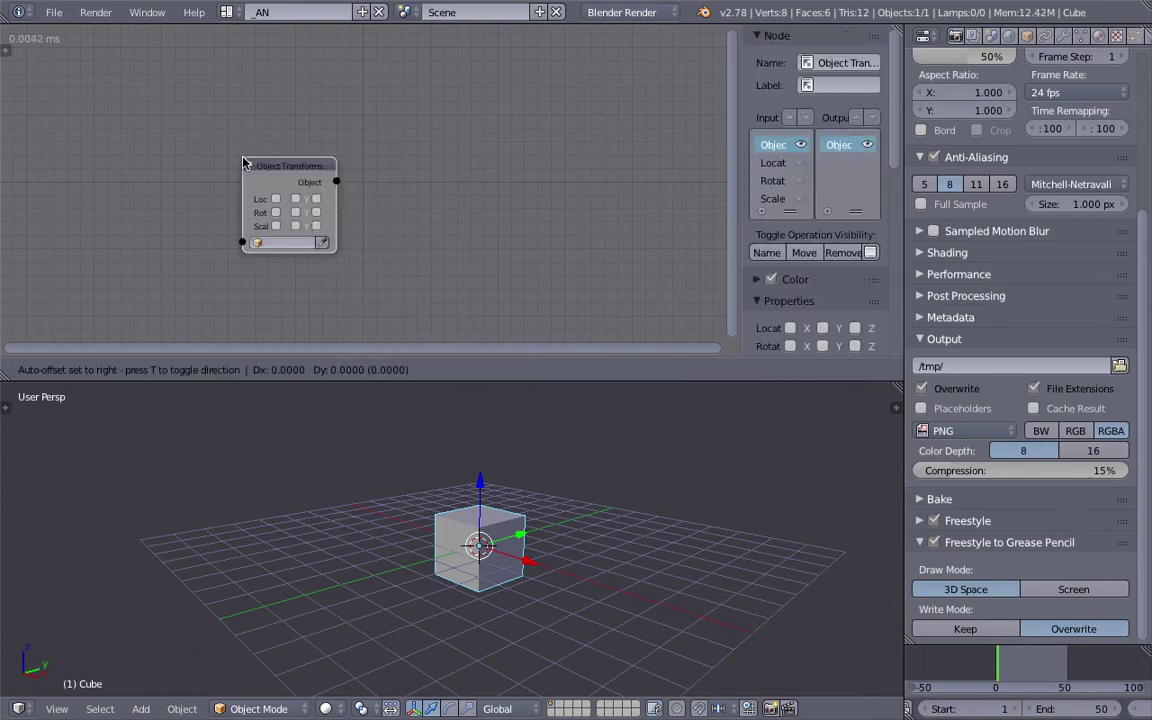
click(332, 165)
scroll(498, 273, up, 2)
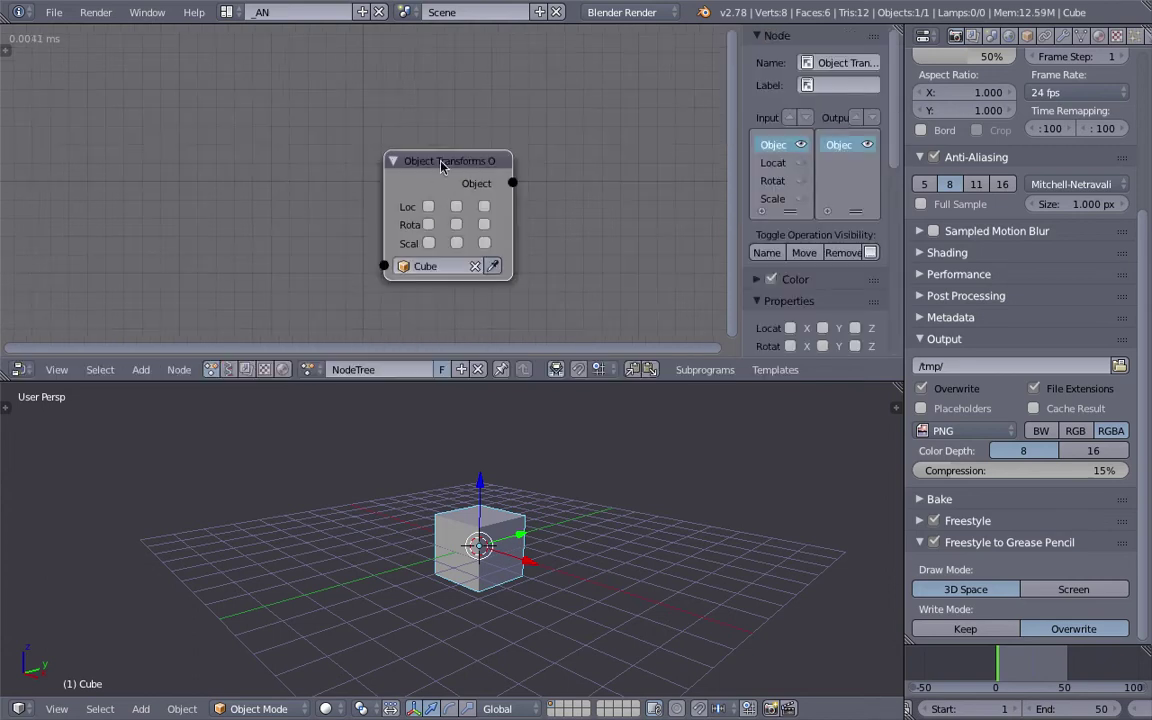
drag(441, 166, 403, 155)
middle_drag(147, 93, 151, 90)
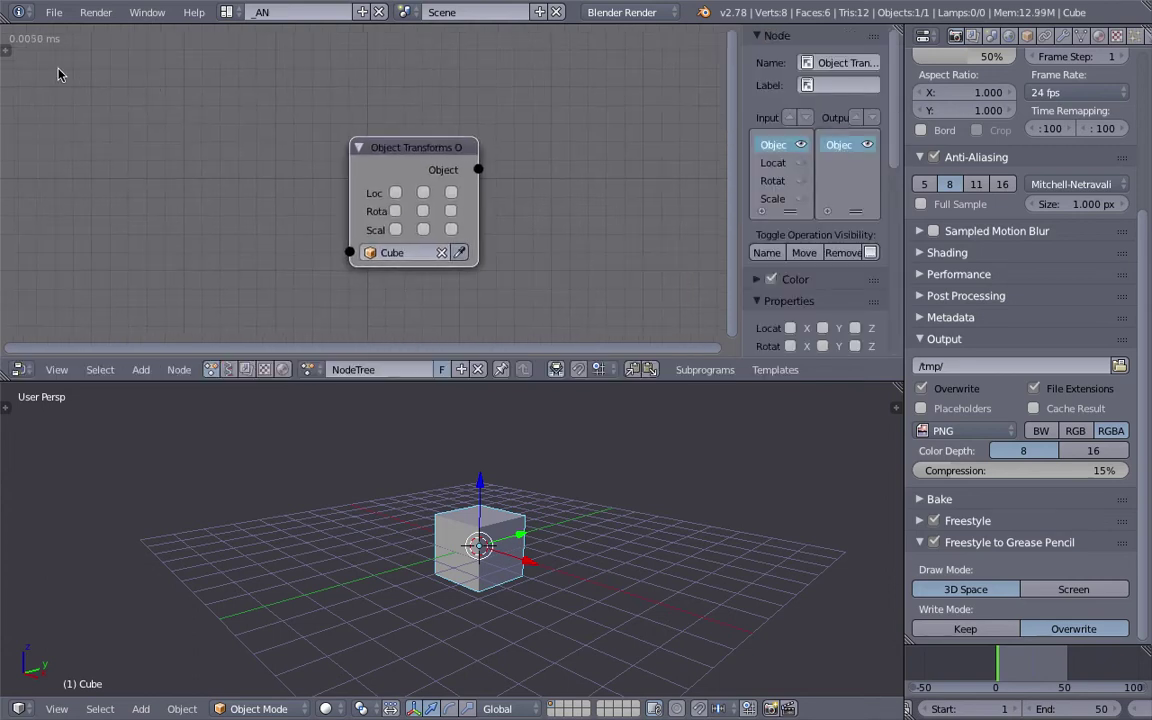
Turn on the Tree Changed, Frame Changed and Property Changed auto-execution options for the node tree
click(10, 50)
click(9, 124)
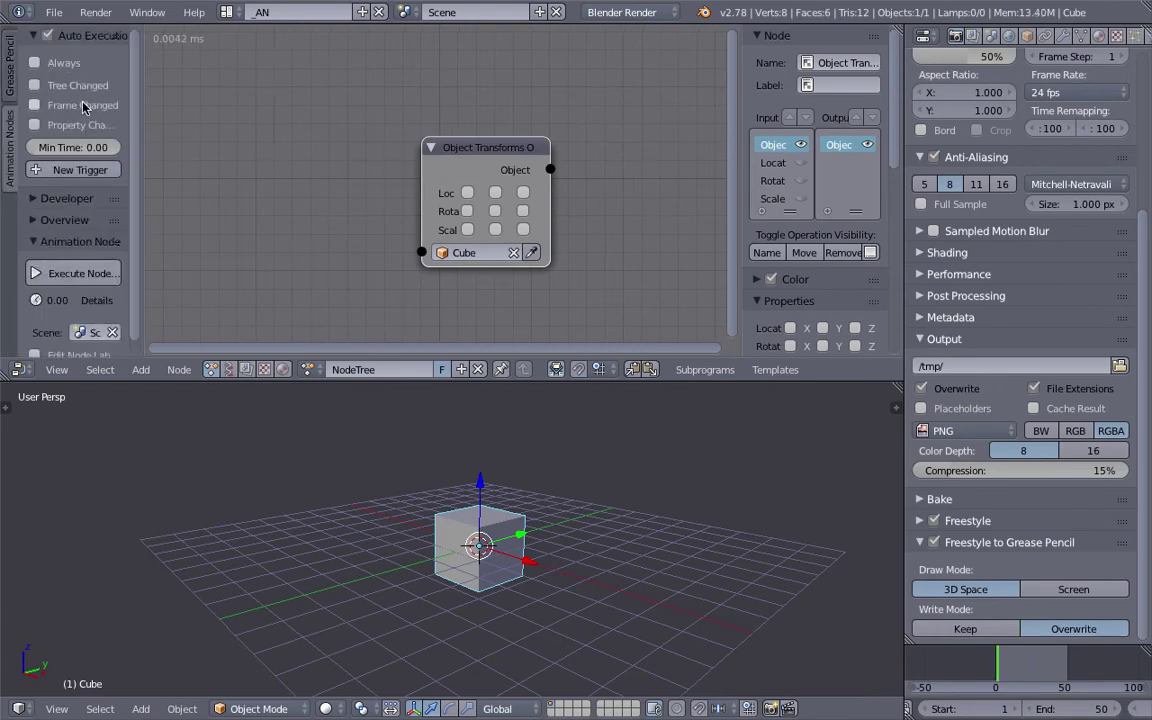
drag(146, 113, 212, 100)
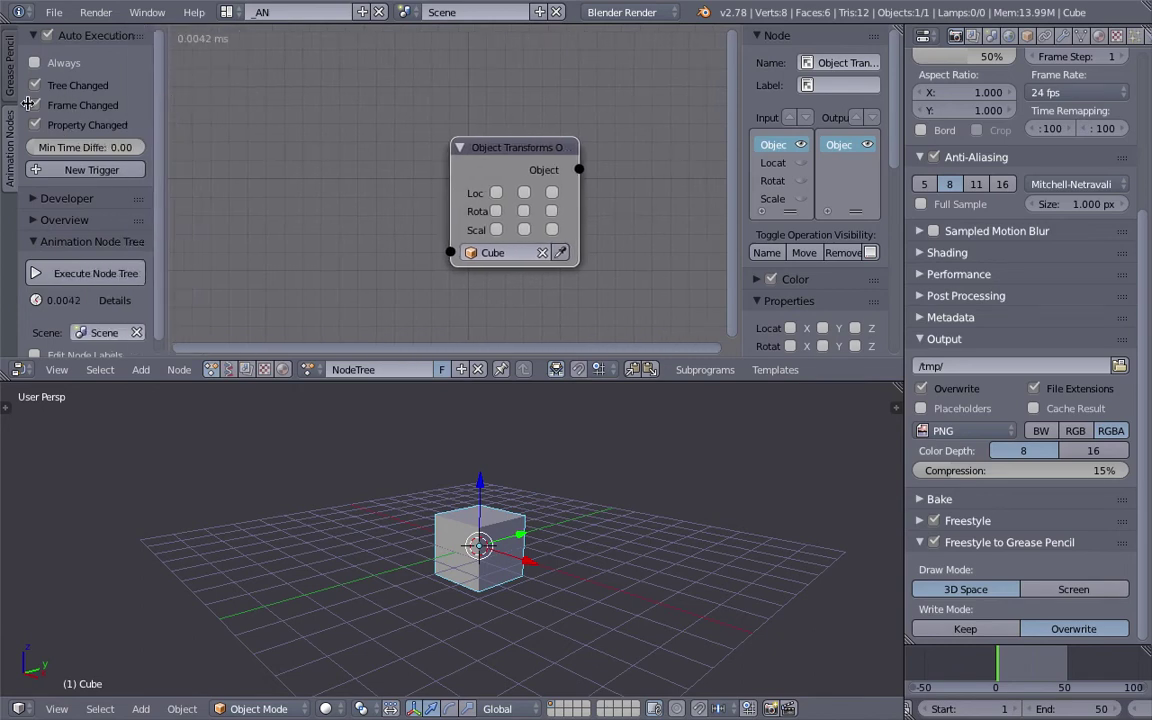
key(t)
Enable the X, Y and Z location channels on the Object Transforms Output node
click(406, 180)
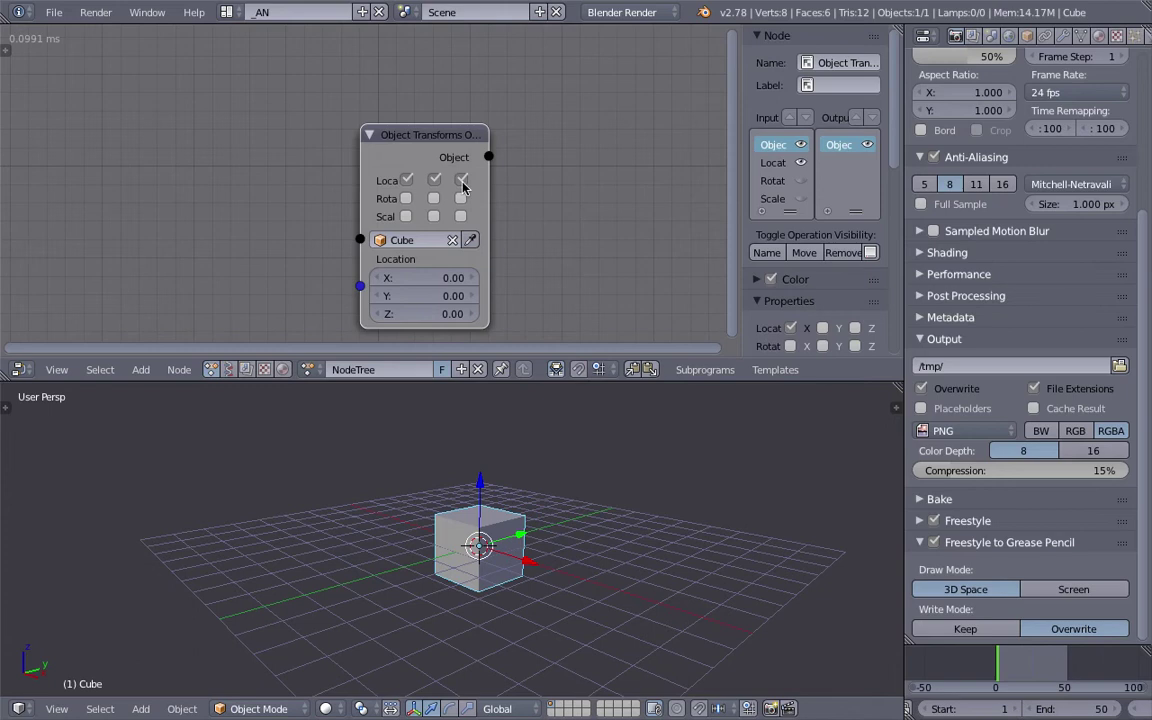
middle_drag(405, 165, 448, 130)
Add a Vector Wiggle node beside the Object Transforms Output node
key(shift+a)
click(229, 156)
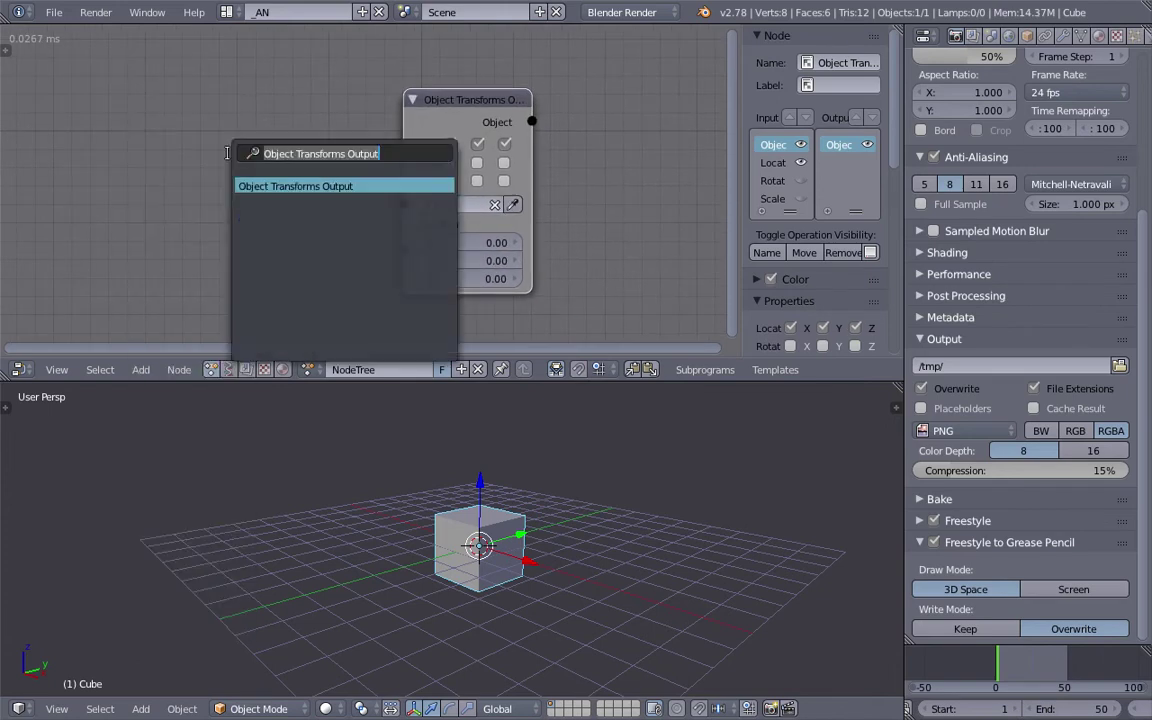
text(vector wi)
key(Return)
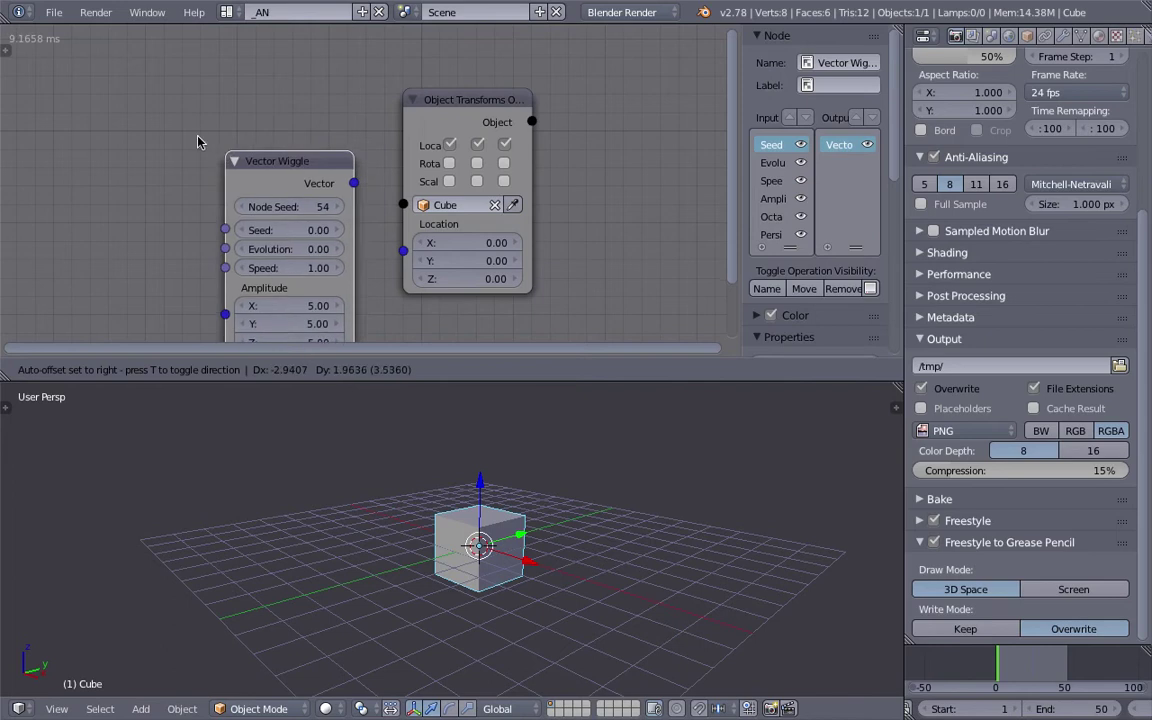
click(197, 141)
Link the Vector Wiggle node's Vector output to the Location input of the Object Transforms Output node
scroll(197, 141, down, 2)
drag(334, 135, 367, 175)
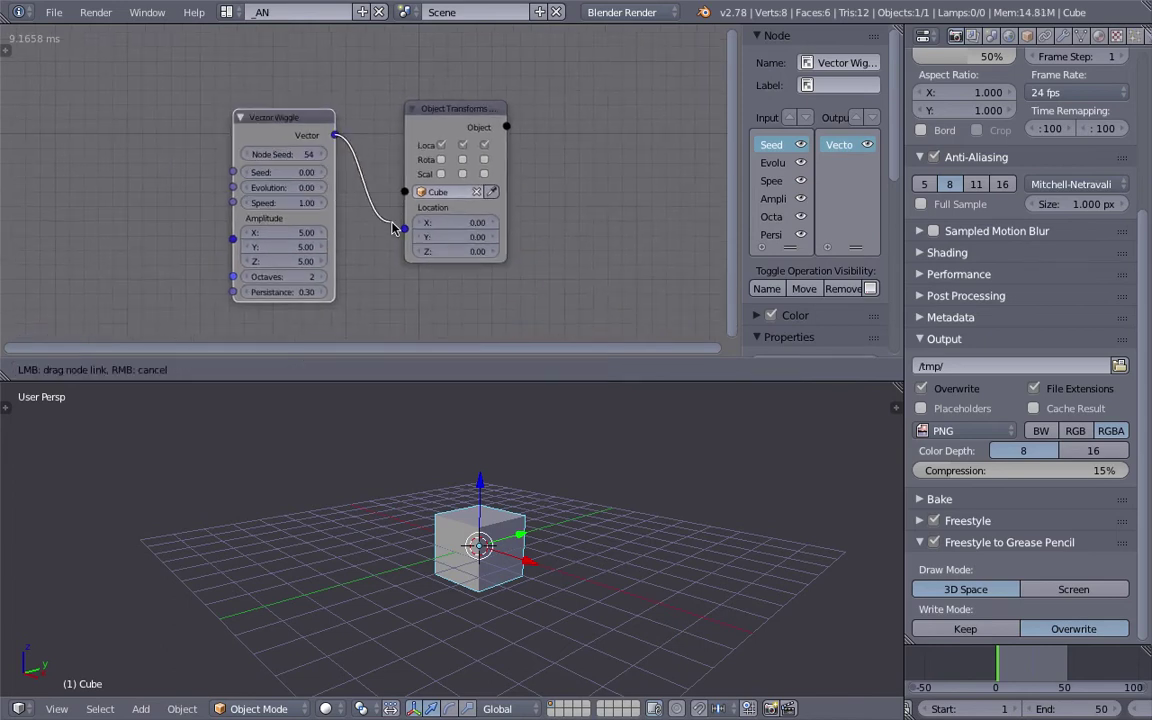
drag(392, 222, 401, 226)
middle_drag(461, 214, 511, 210)
drag(386, 131, 389, 133)
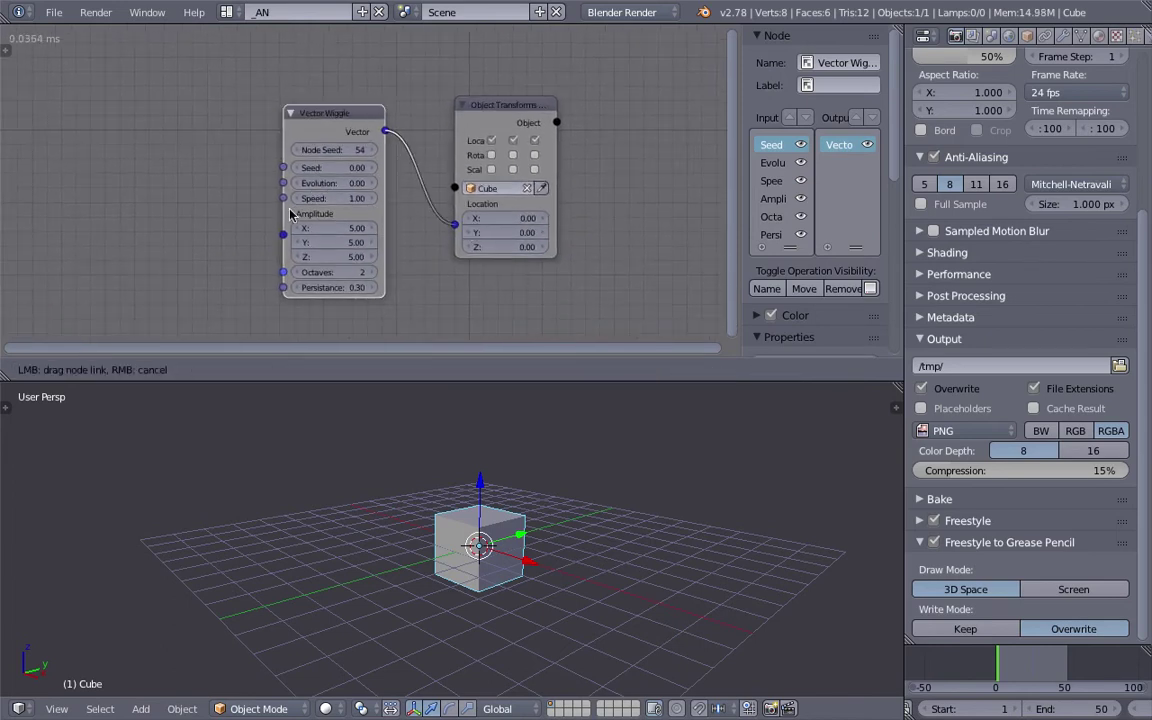
Add a Time Info node with a Frame output and link it to the Vector Wiggle node's Evolution input
key(shift+a)
click(147, 167)
text(frame)
key(Down)
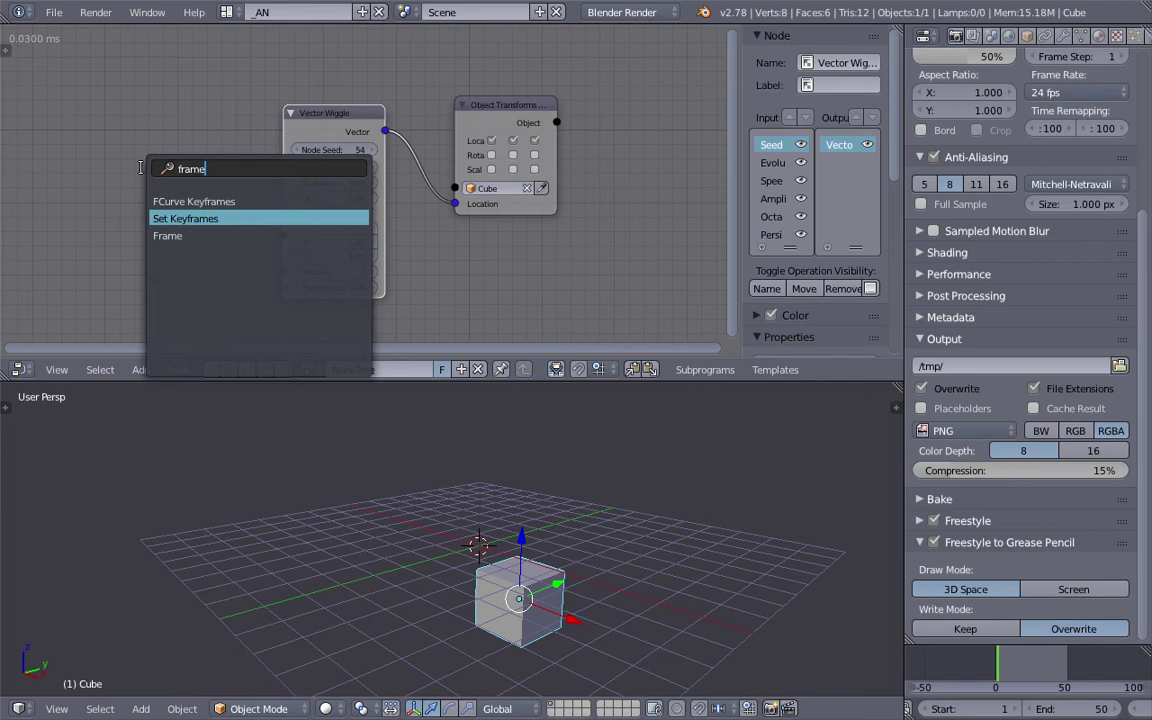
key(Down)
key(Return)
drag(193, 190, 283, 183)
Play the animation and set the Vector Wiggle node's Speed to 5 while it runs
key(alt+a)
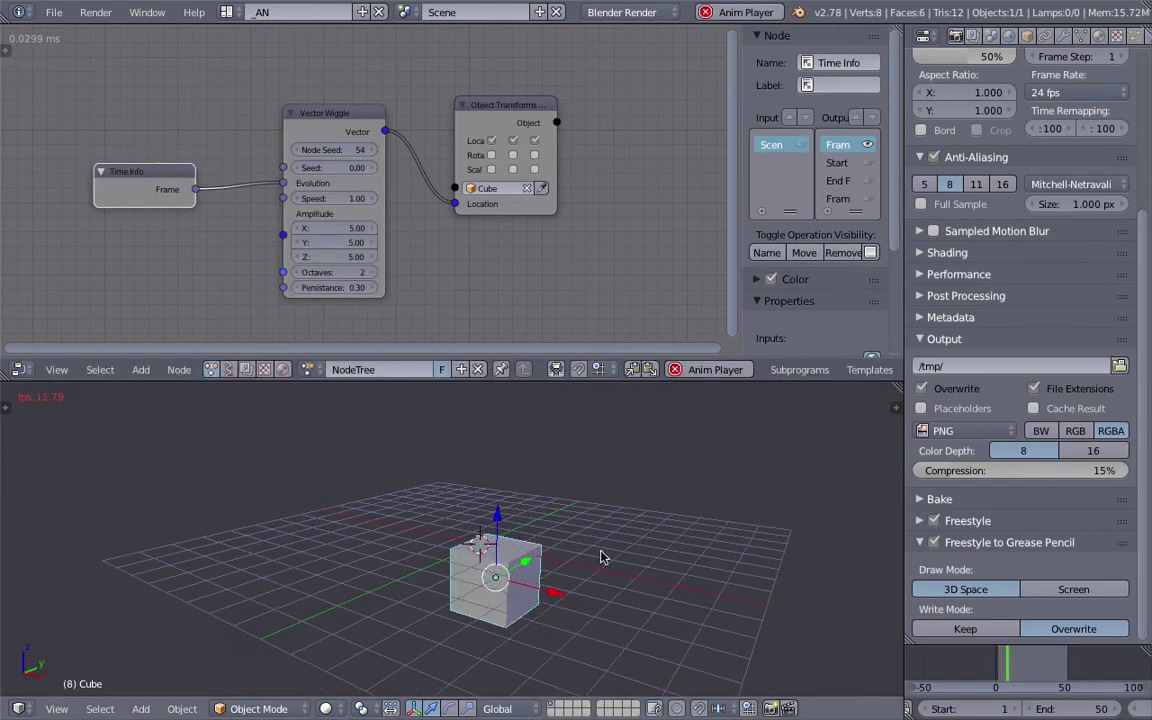
click(347, 198)
text(5)
key(Return)
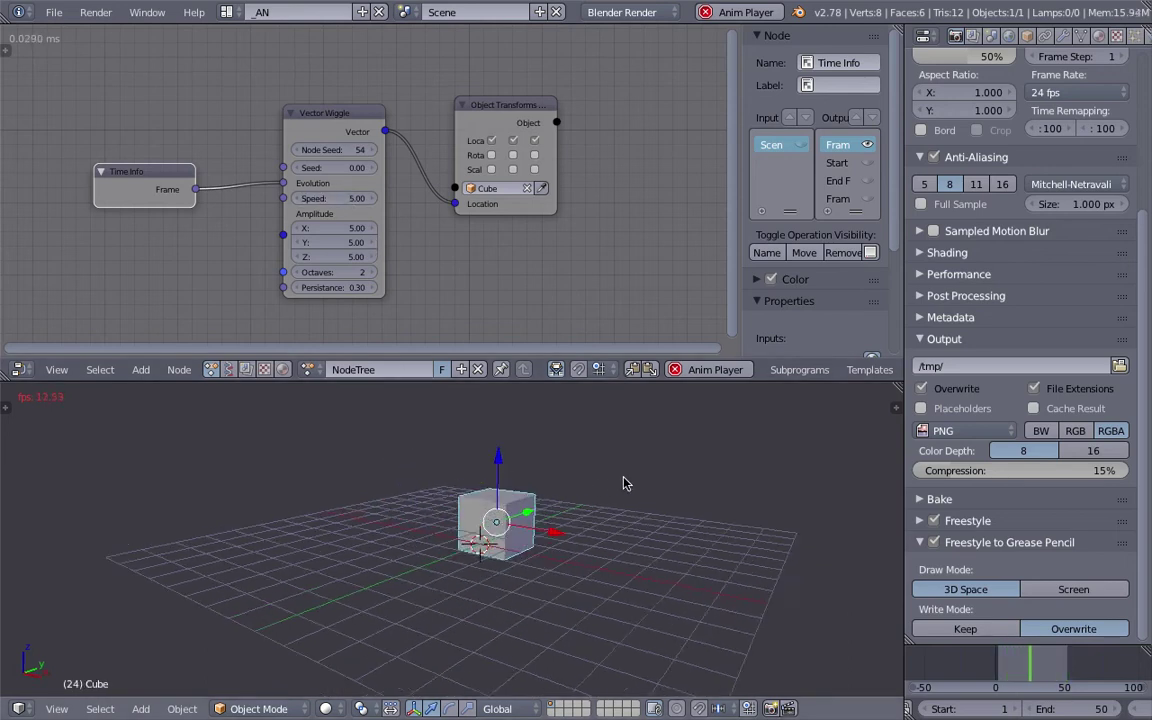
key(Escape)
Enable the X, Y and Z scale channels on the Object Transforms Output node and save over AN_gp_snapshot_001.blend
click(491, 169)
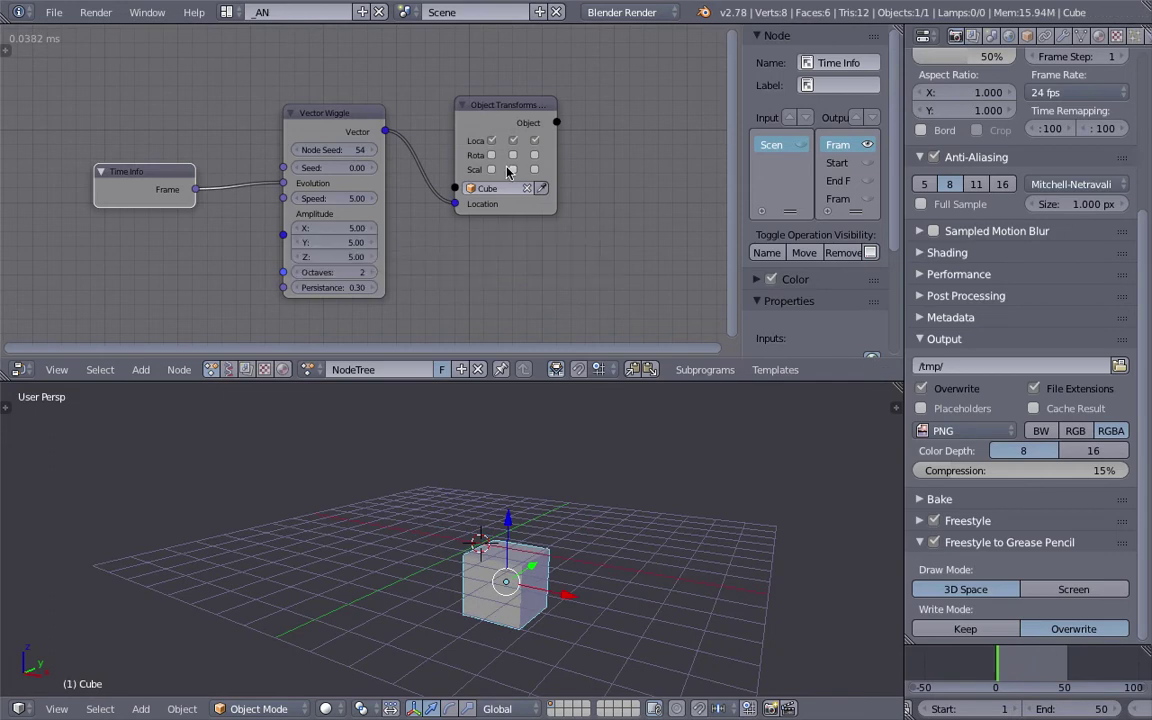
drag(181, 173, 114, 208)
middle_drag(137, 193, 149, 170)
key(ctrl+s)
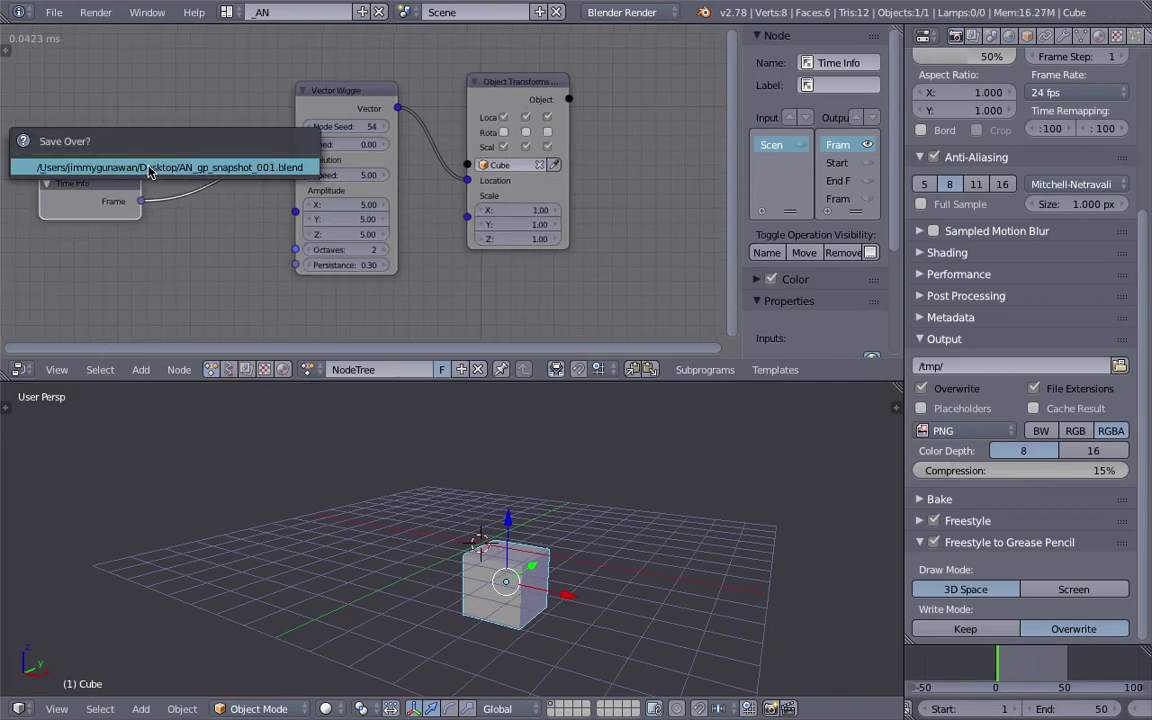
click(149, 170)
Drive the cube's Scale from the Time Info Frame output through a Vector from Value node and play the animation
drag(141, 201, 467, 216)
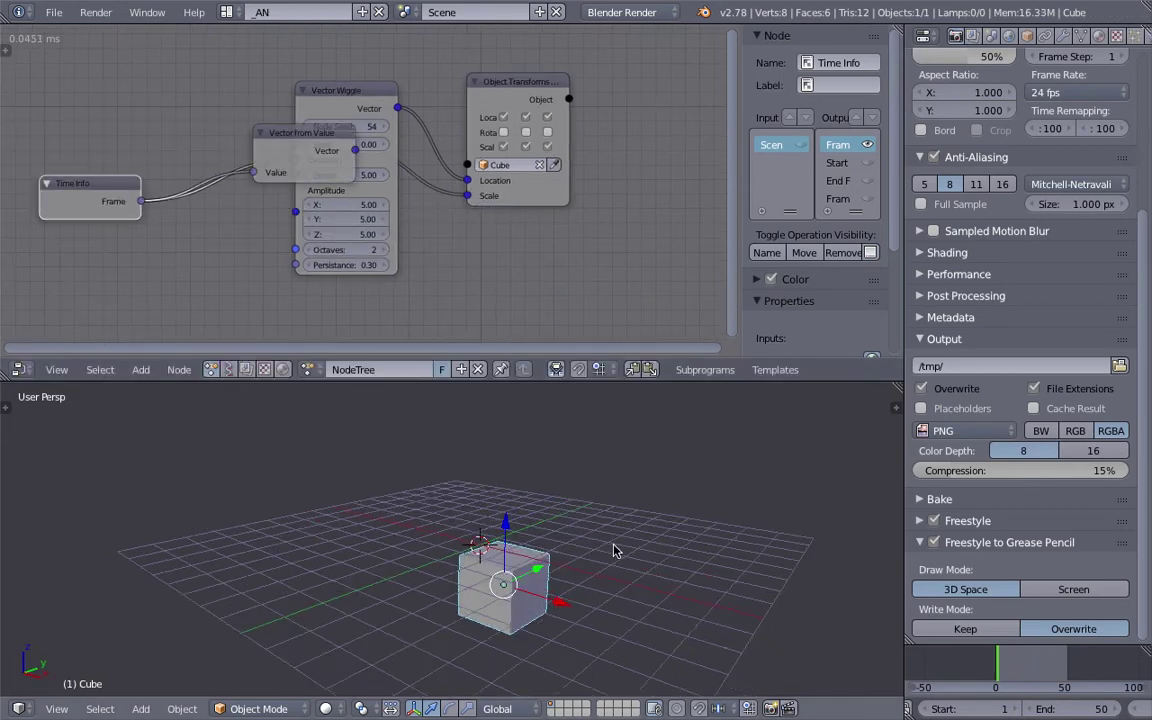
drag(296, 140, 224, 262)
click(594, 508)
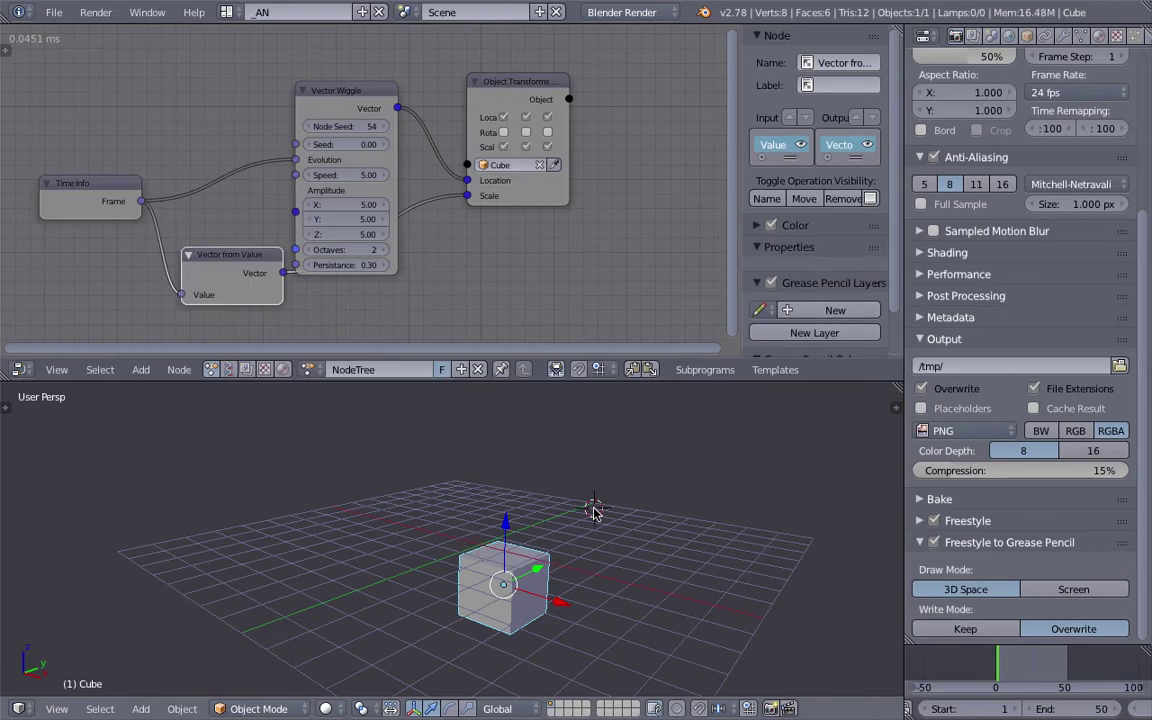
key(alt+a)
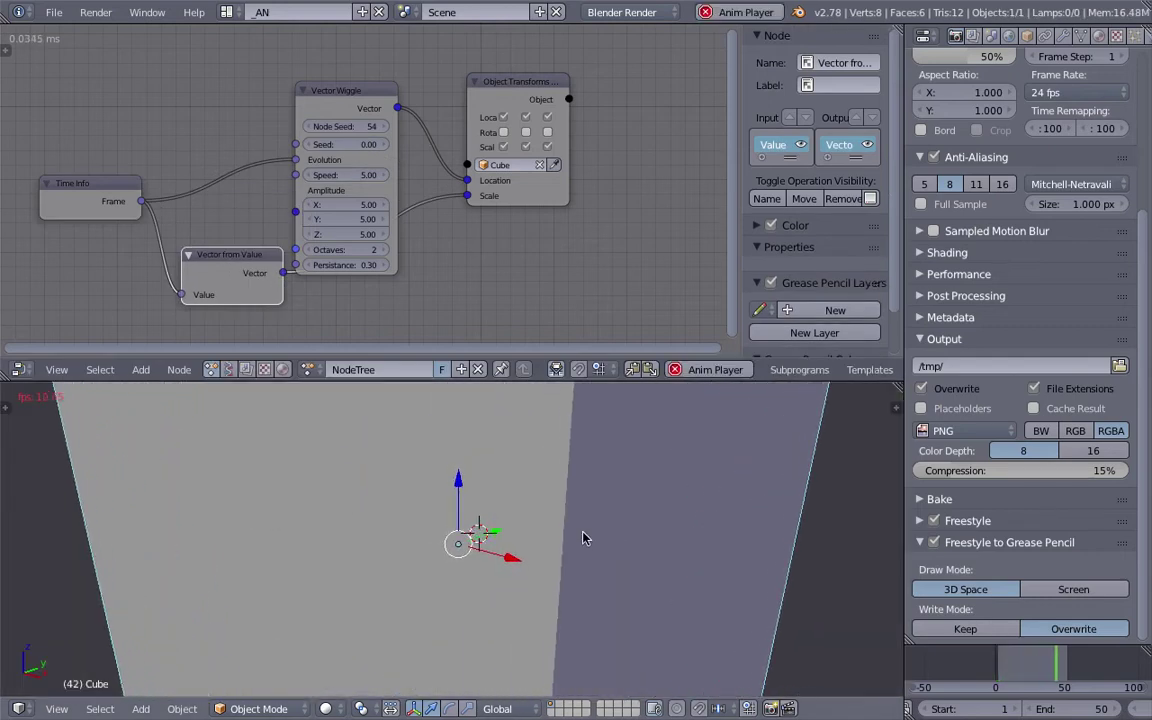
key(Escape)
Spread out the Object Transforms Output, Vector Wiggle and Vector from Value nodes so their links are clear
drag(519, 208, 562, 217)
drag(336, 192, 339, 150)
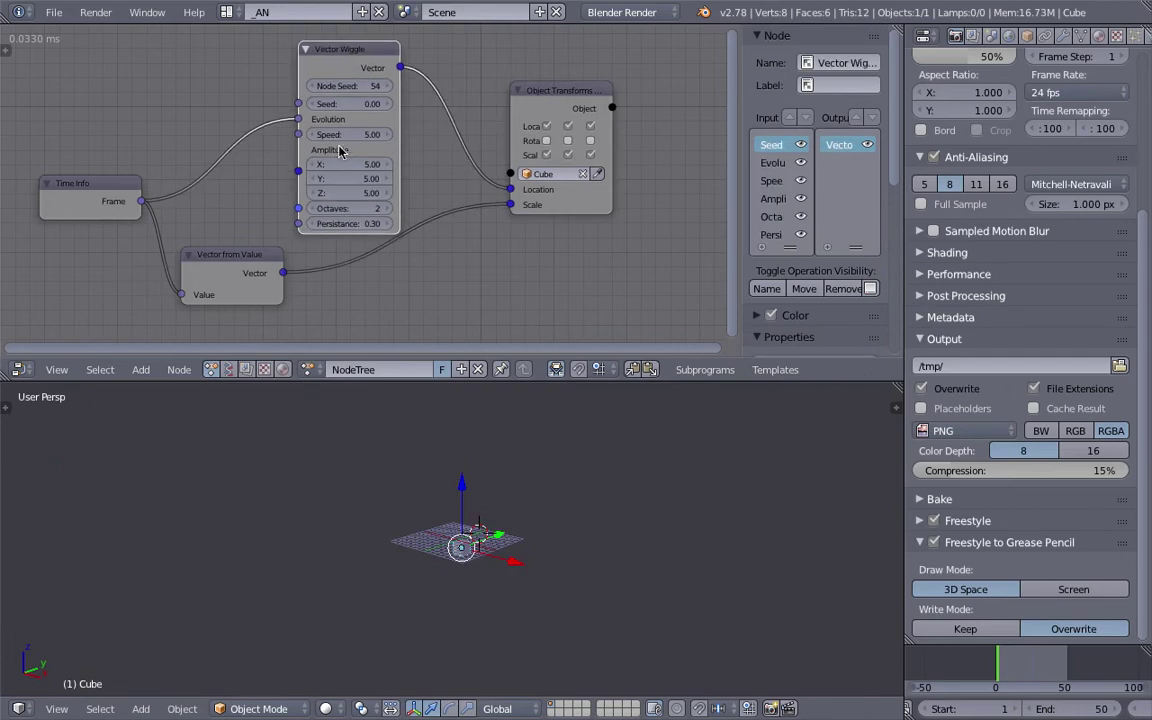
drag(270, 263, 331, 299)
scroll(400, 312, down, 2)
middle_drag(460, 335, 467, 295)
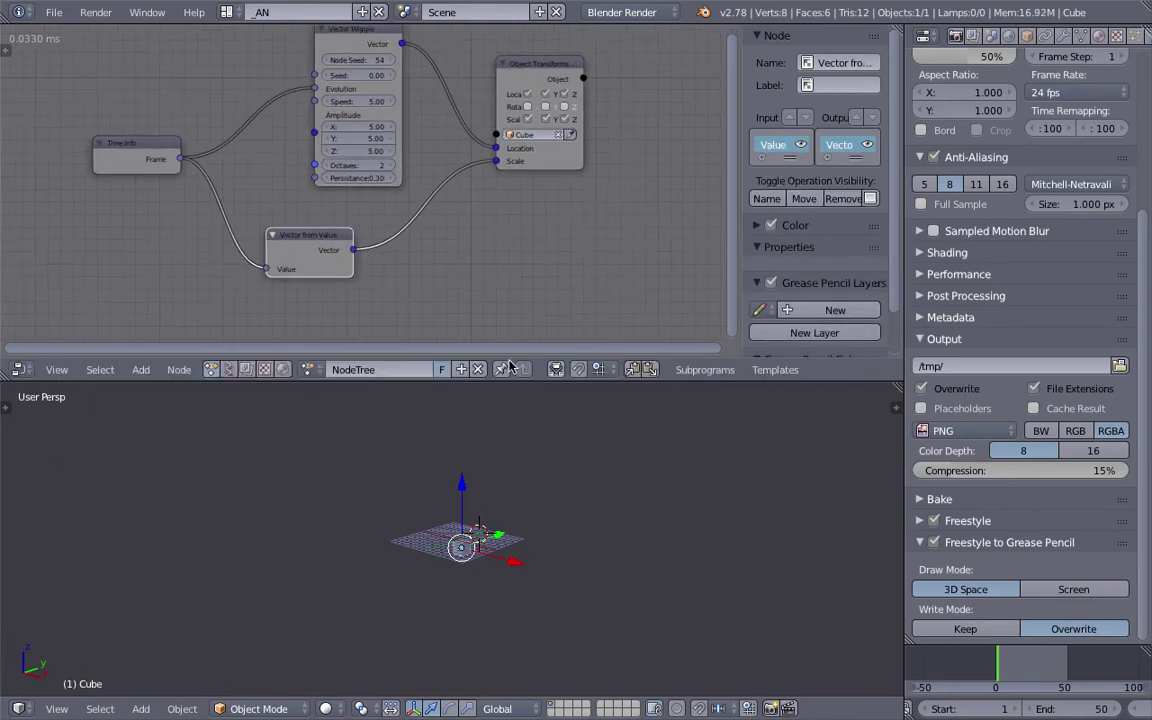
Enlarge the node editor and hide its properties sidebar
drag(515, 383, 515, 451)
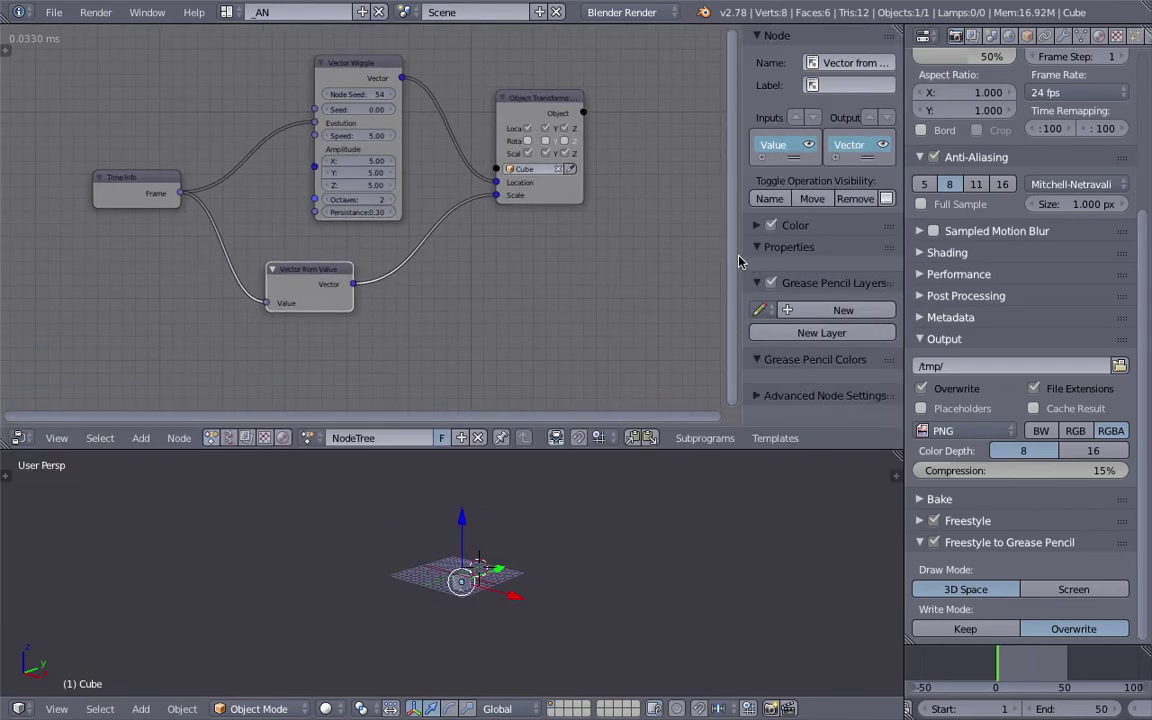
key(n)
scroll(546, 557, up, 5)
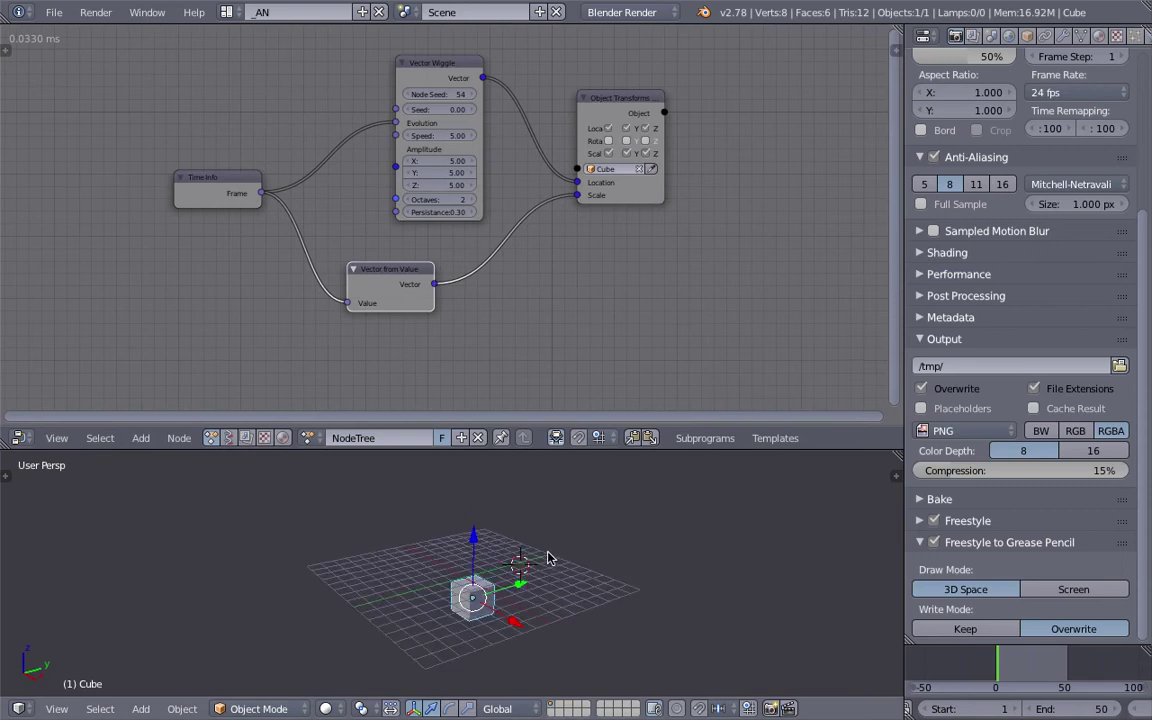
scroll(467, 232, up, 2)
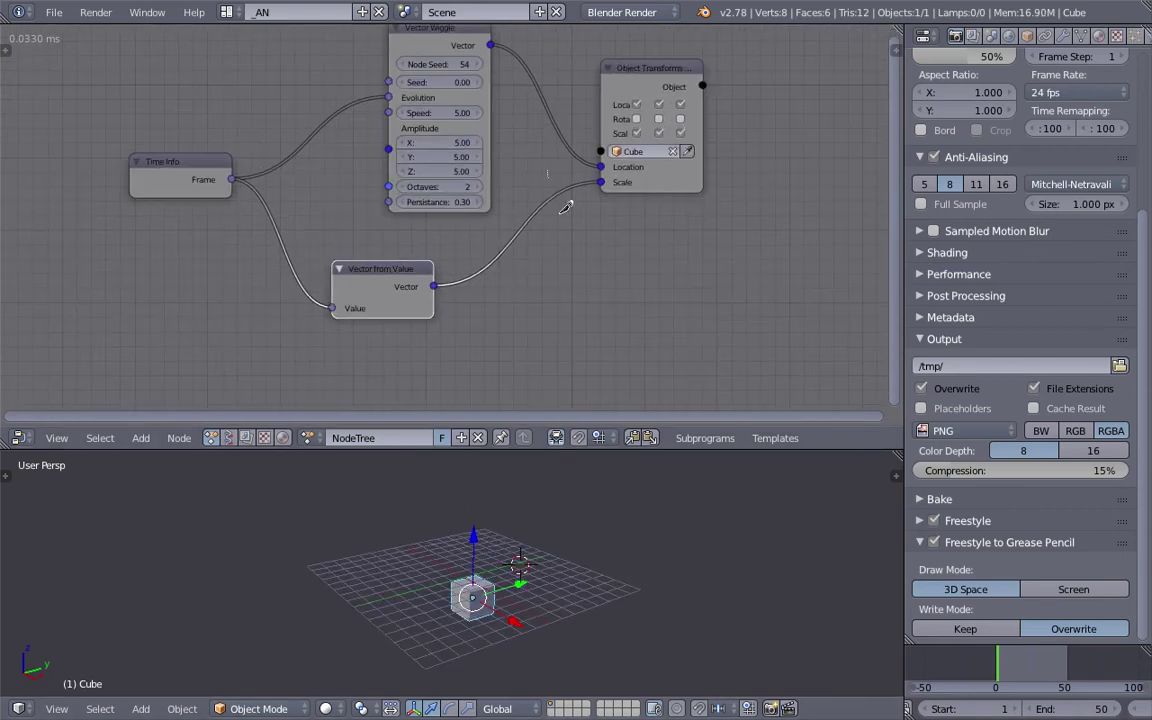
Cut the link into the Scale input and enable the X, Y and Z rotation channels instead of the scale channels
ctrl+right_drag(565, 207, 646, 200)
drag(638, 119, 681, 133)
Try driving Rotation from the Vector from Value node through a Direction to Rotation node and play the animation
drag(433, 286, 600, 205)
drag(521, 171, 530, 234)
key(alt+a)
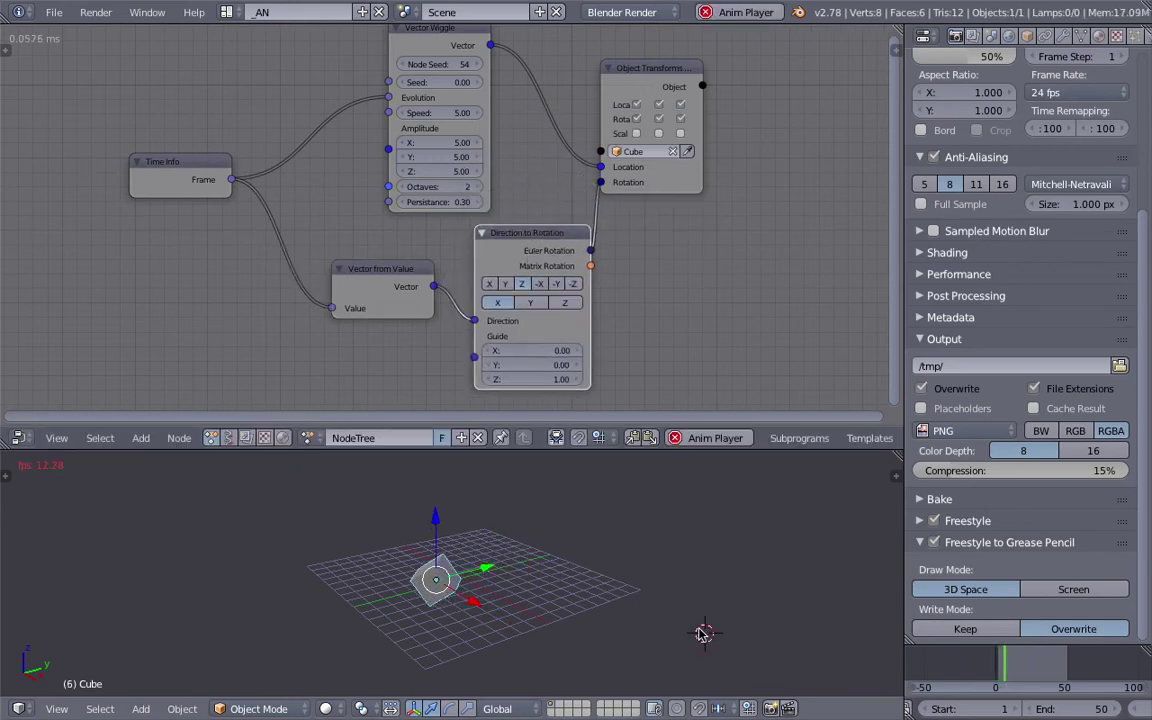
key(Escape)
Delete the Vector from Value and Direction to Rotation nodes
right_click(400, 272)
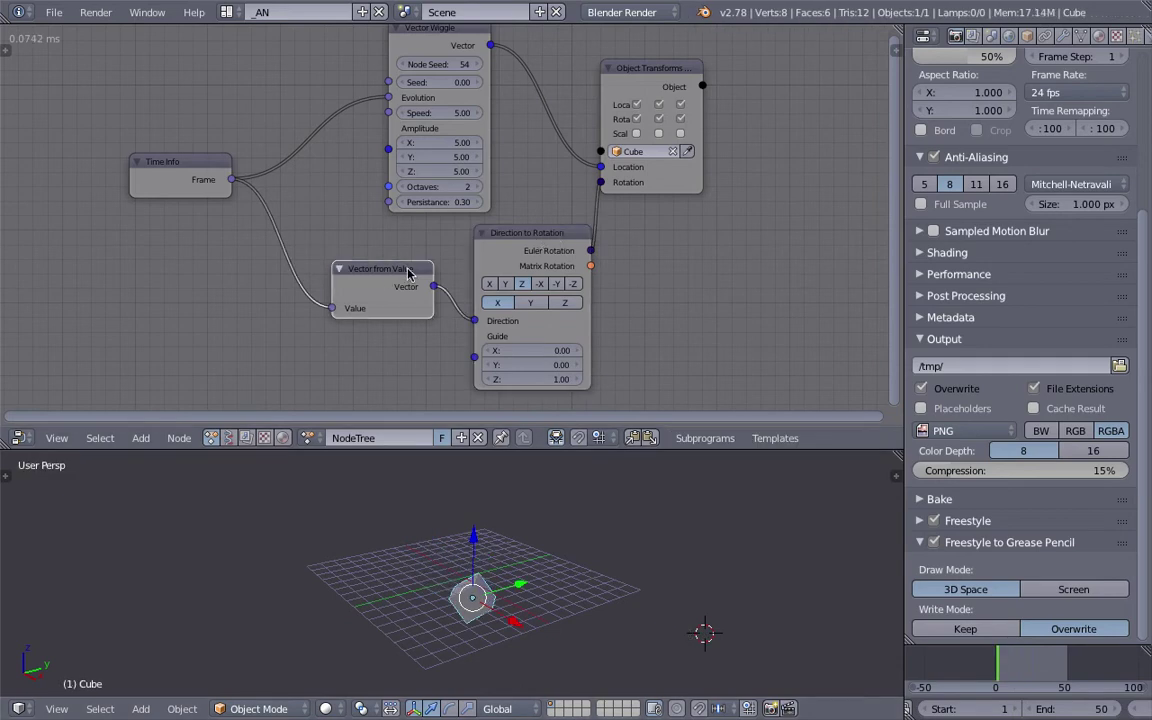
key(x)
right_click(509, 246)
key(x)
Add a Euler Wiggle node below the Vector Wiggle node
key(shift+a)
mouse_move(431, 260)
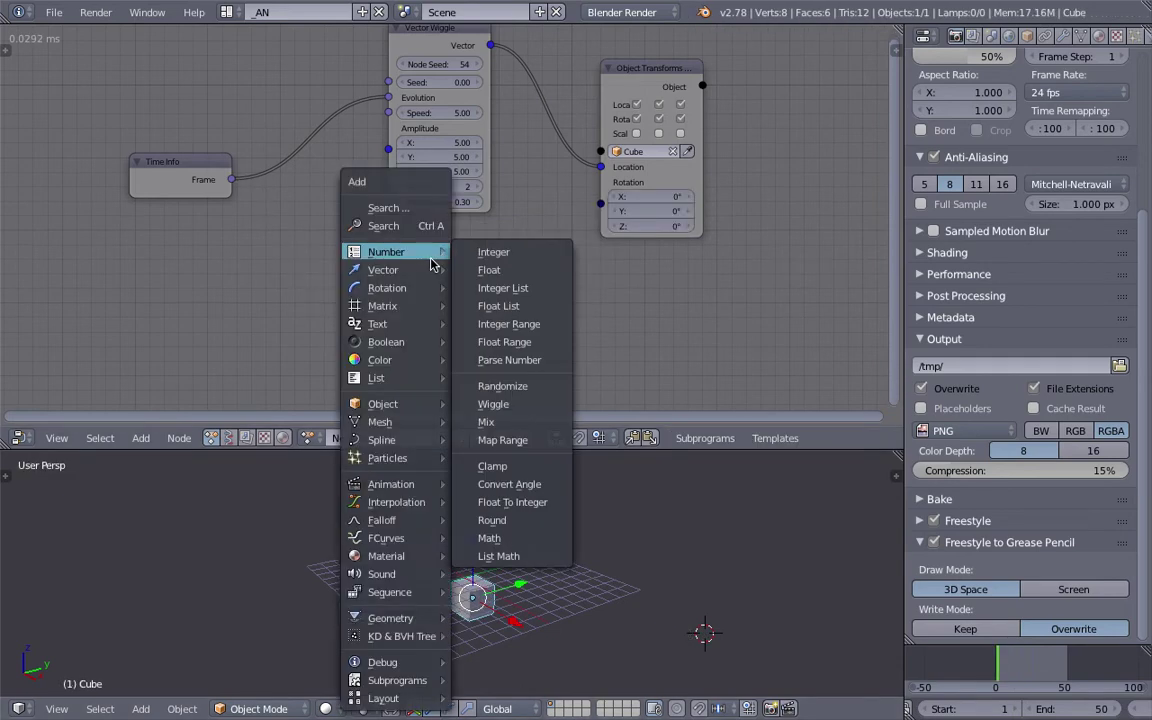
click(416, 226)
text(eur)
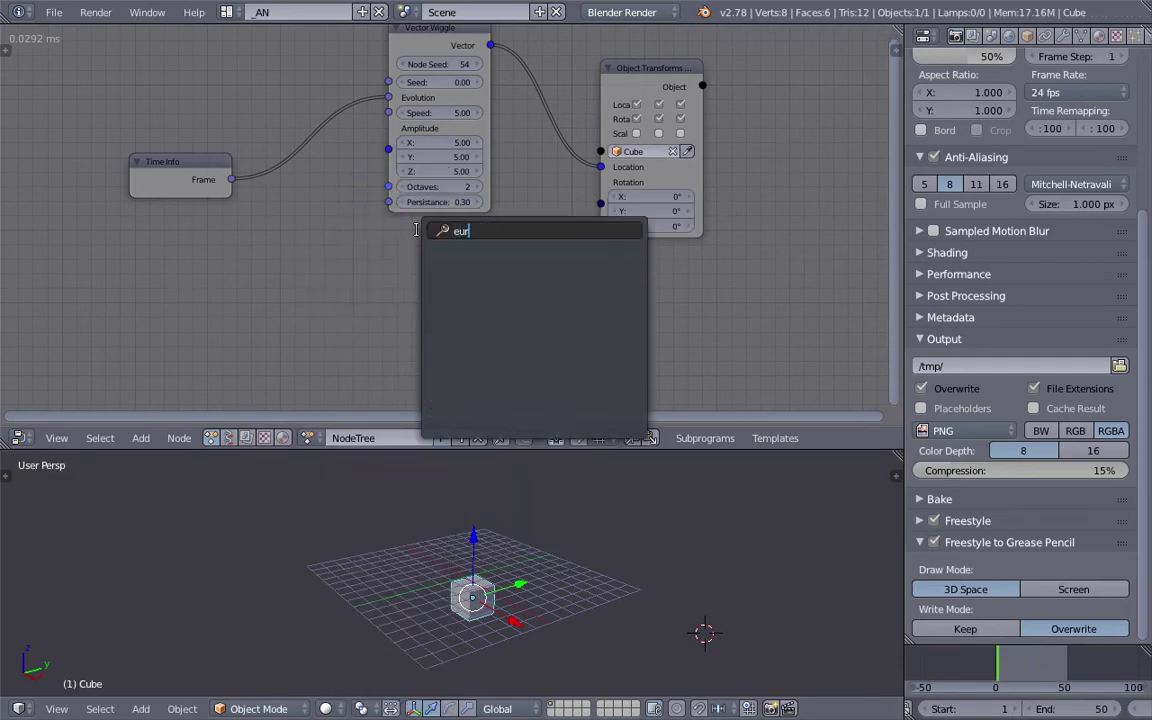
key(BackSpace)
key(Down)
key(Return)
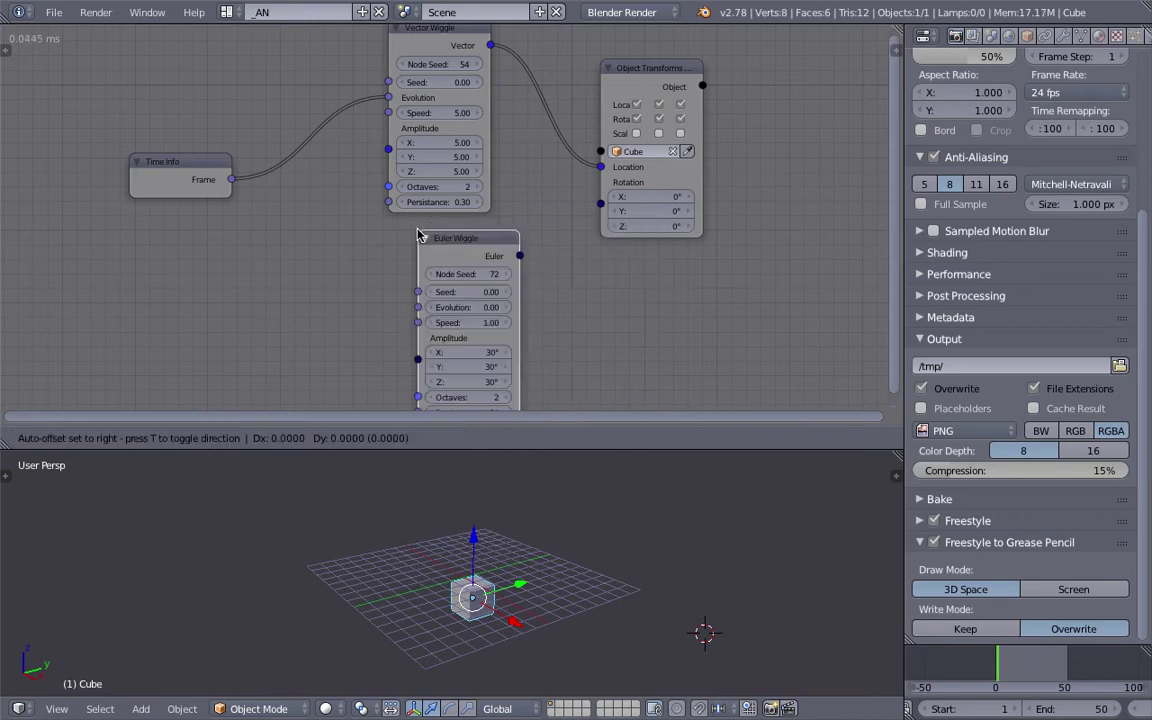
click(408, 237)
Link the Time Info Frame output to the Euler Wiggle's Evolution input and its Euler output to the Rotation input
scroll(310, 195, down, 1)
drag(248, 178, 397, 295)
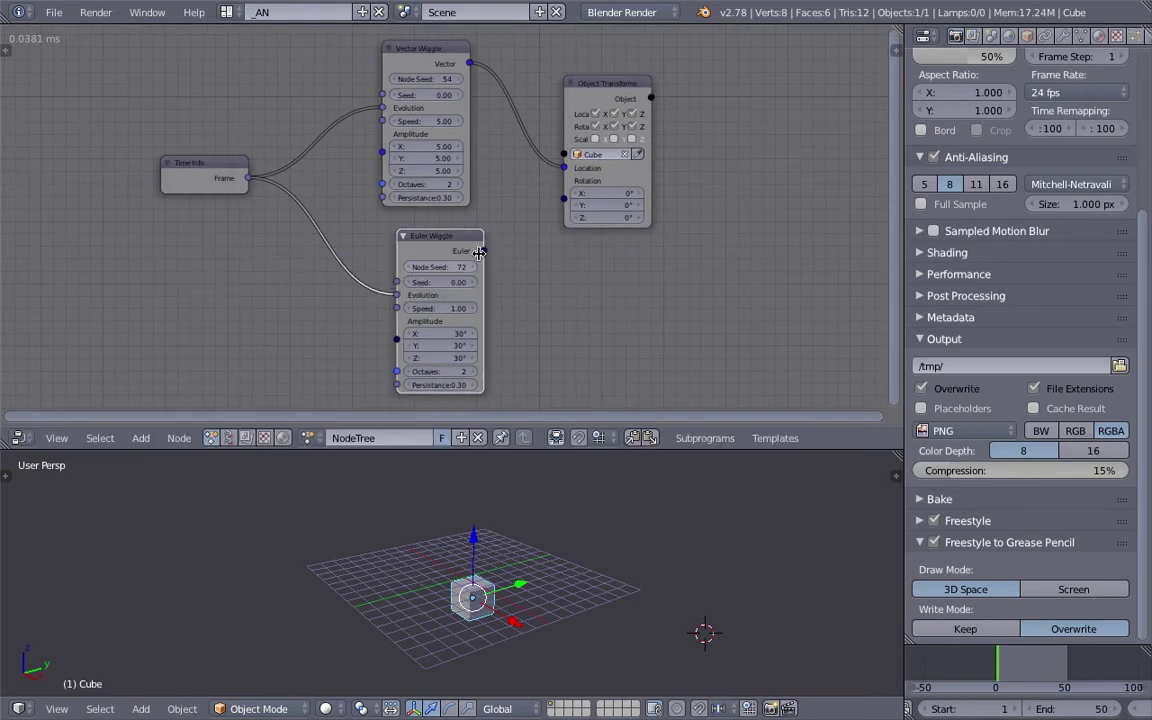
drag(484, 250, 565, 181)
Play the animation while trying a Euler Wiggle Speed of 10 and finally setting it to 5
key(alt+a)
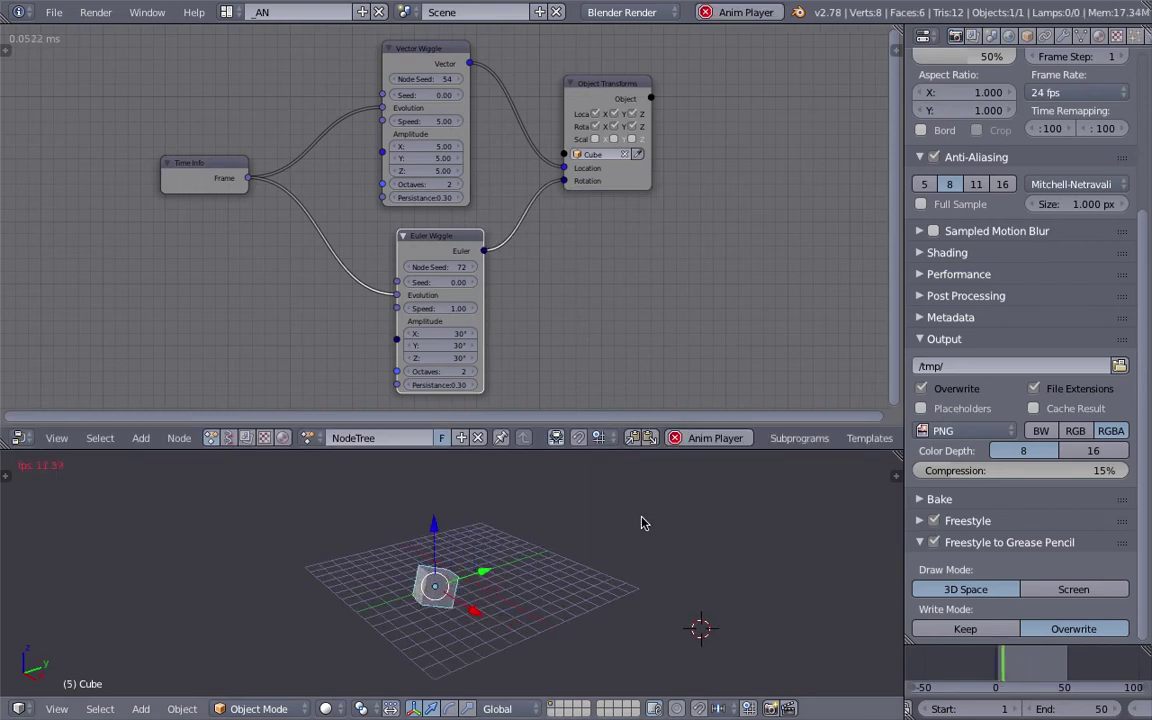
click(442, 311)
text(10)
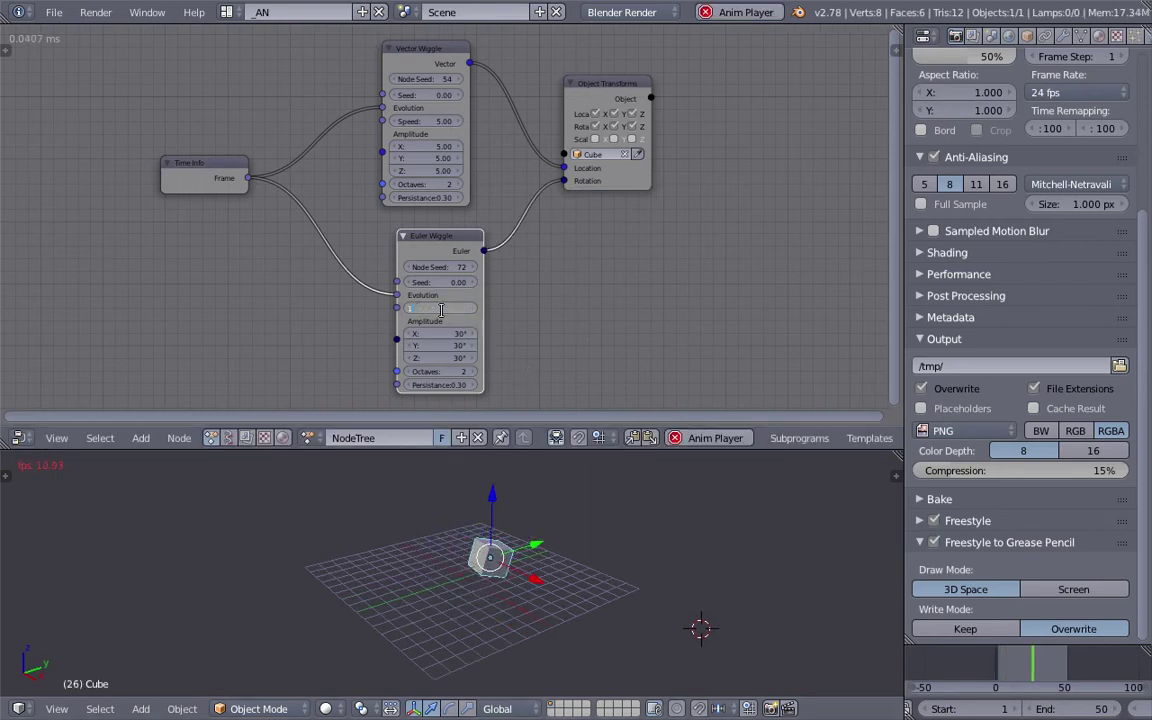
key(Return)
middle_drag(547, 546, 604, 555)
scroll(604, 555, up, 2)
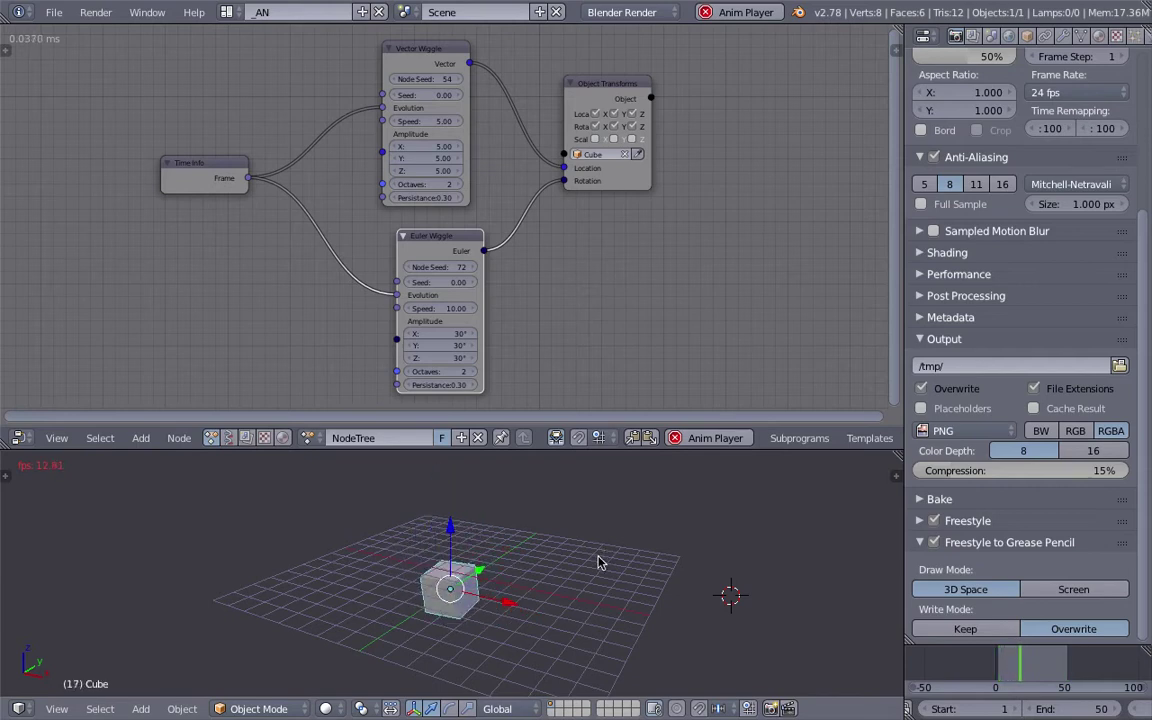
key(Escape)
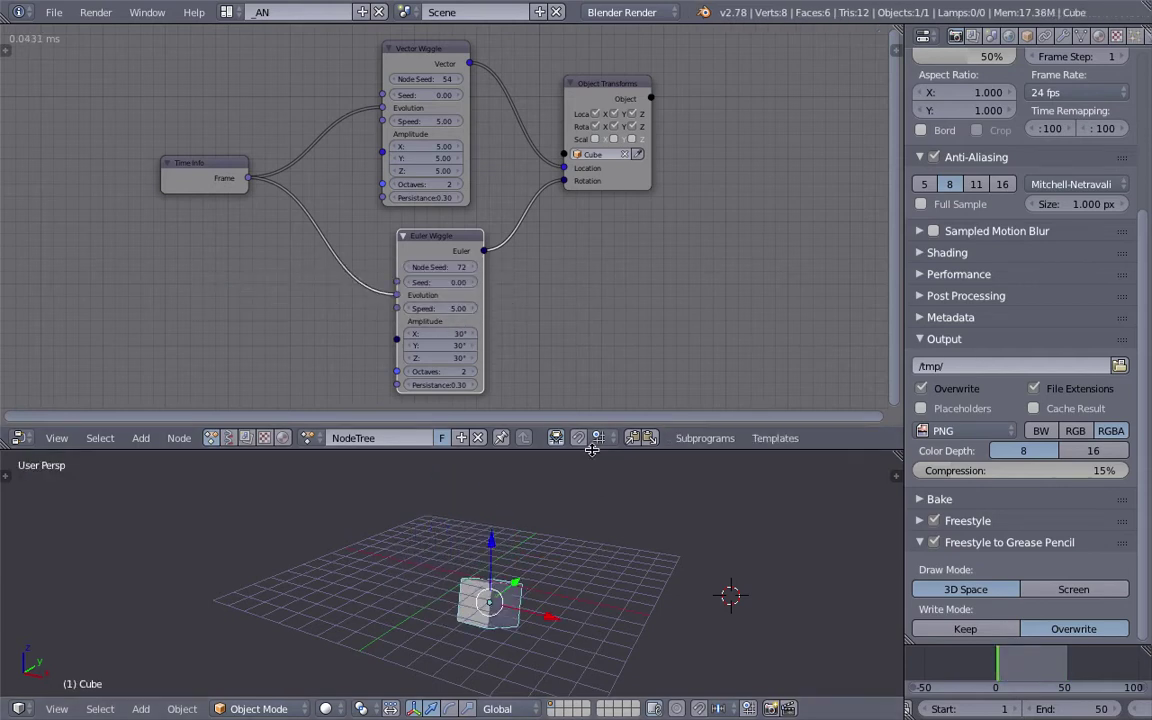
Enlarge the 3D view and frame the cube closely from slightly above
drag(591, 442, 613, 338)
scroll(625, 490, up, 2)
middle_drag(625, 491, 560, 483)
scroll(560, 483, up, 2)
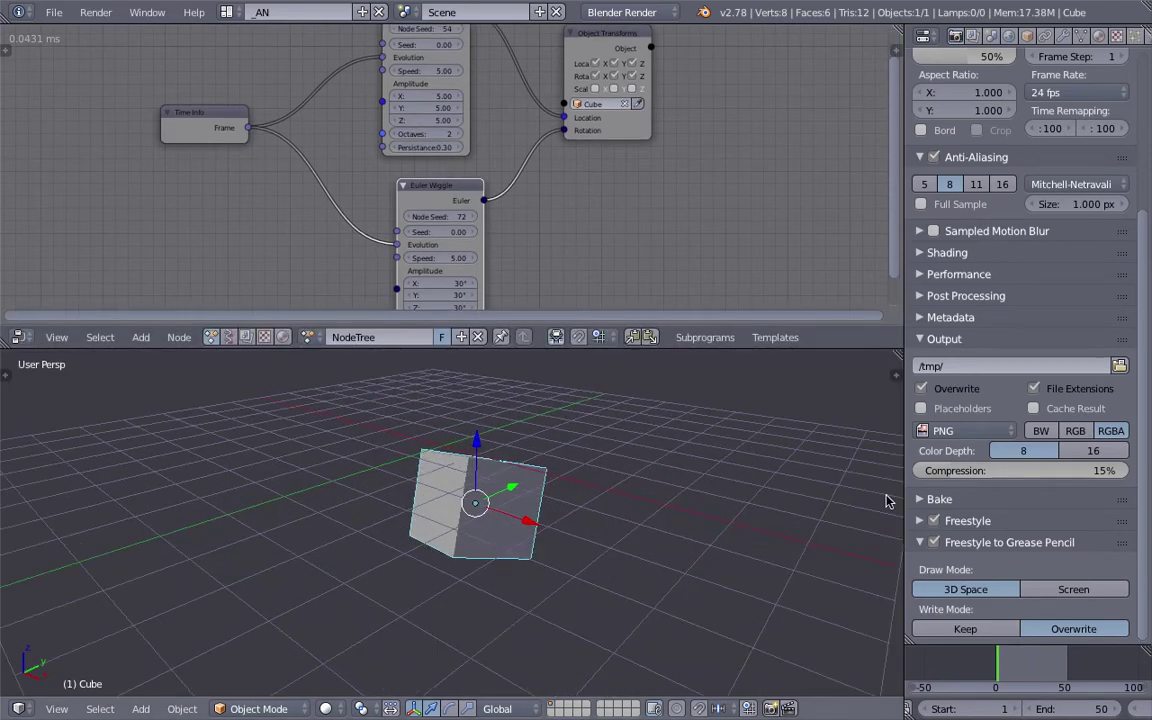
middle_drag(672, 537, 655, 507)
click(57, 709)
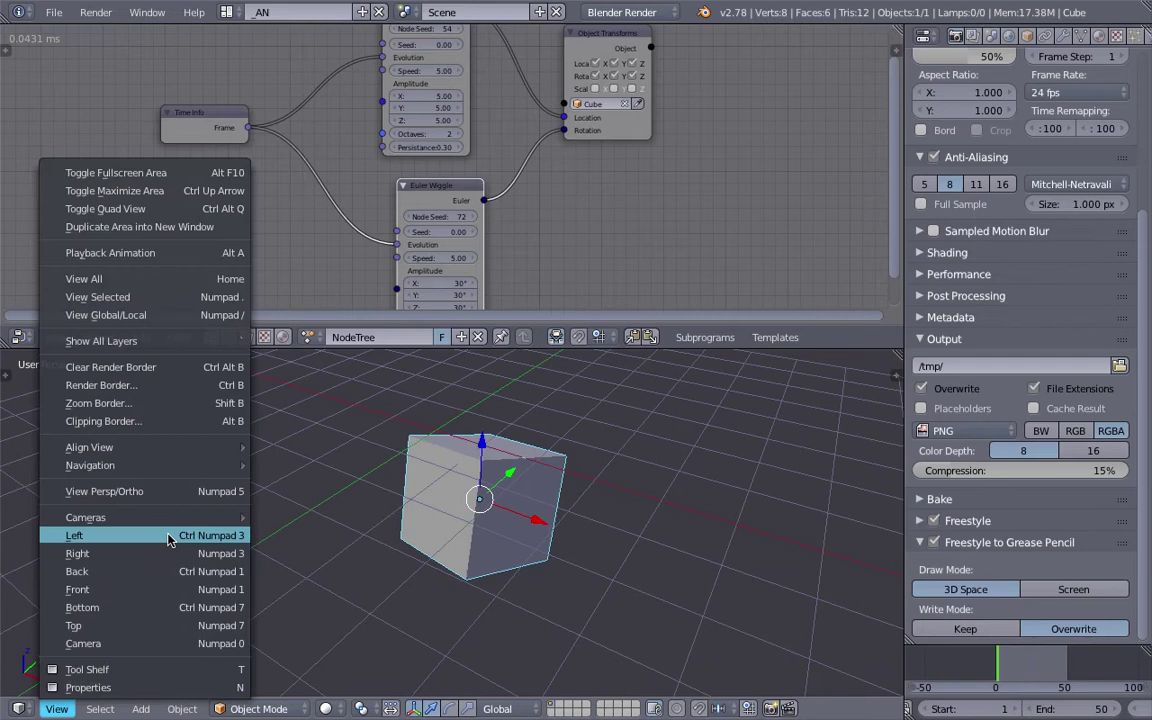
mouse_move(173, 520)
click(325, 538)
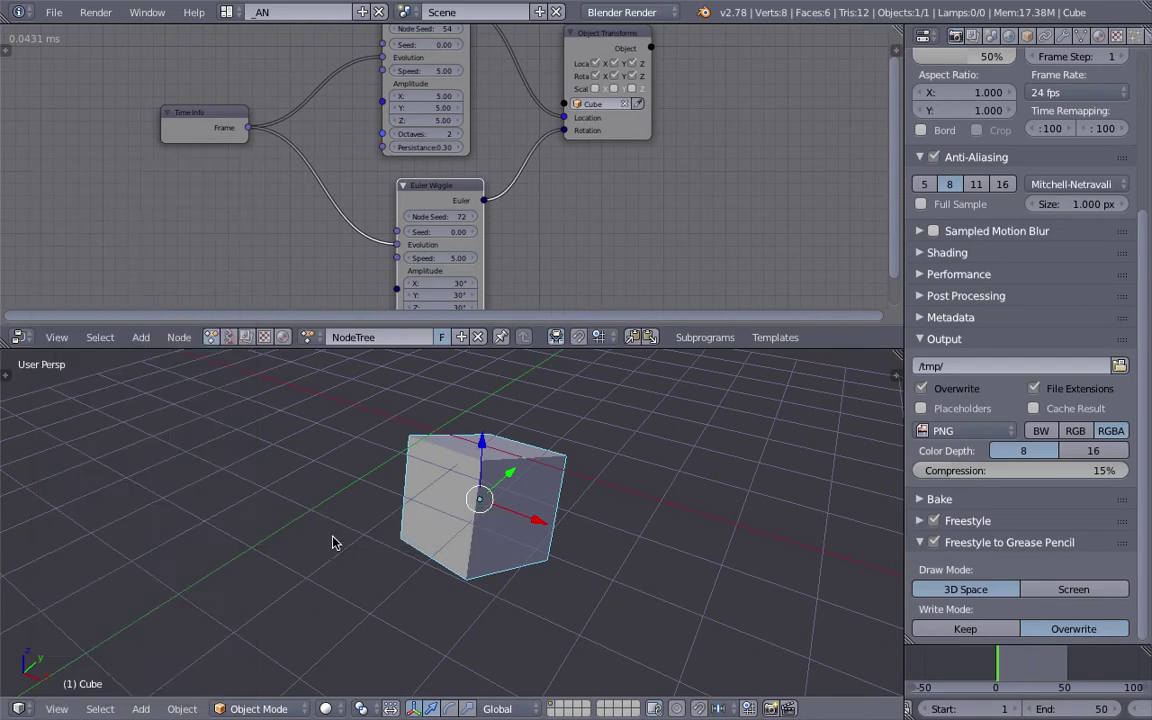
click(57, 709)
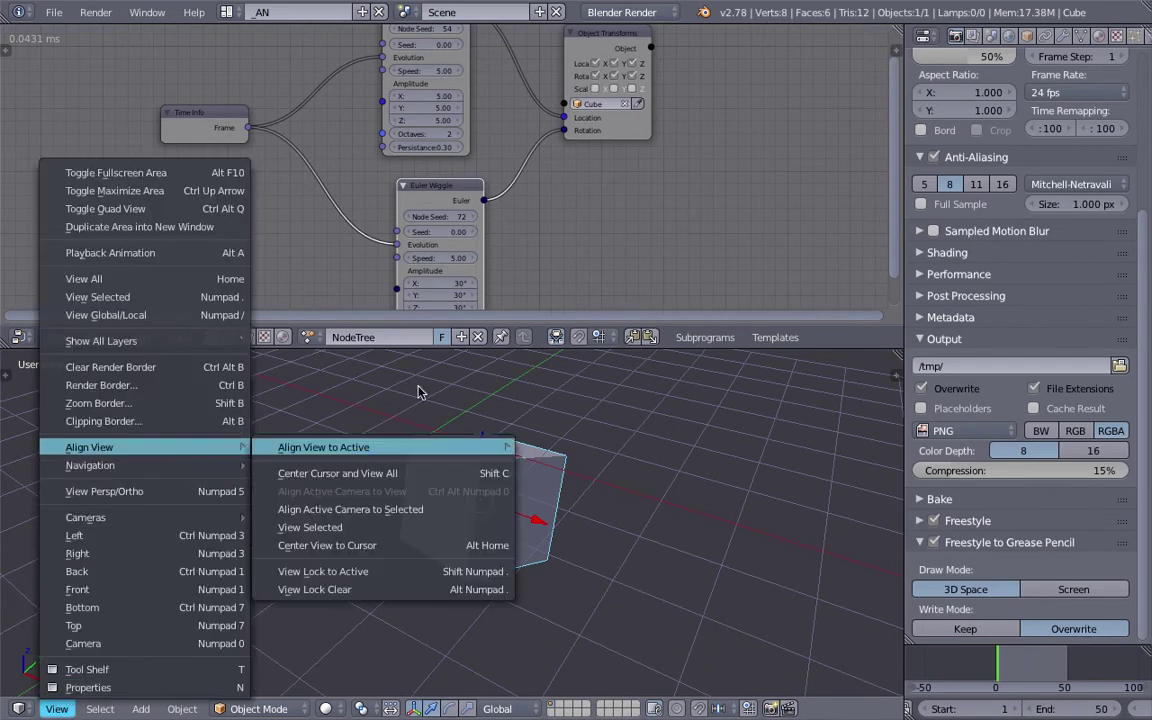
Add a camera to the scene and align it to the current view of the cube
key(shift+a)
click(409, 609)
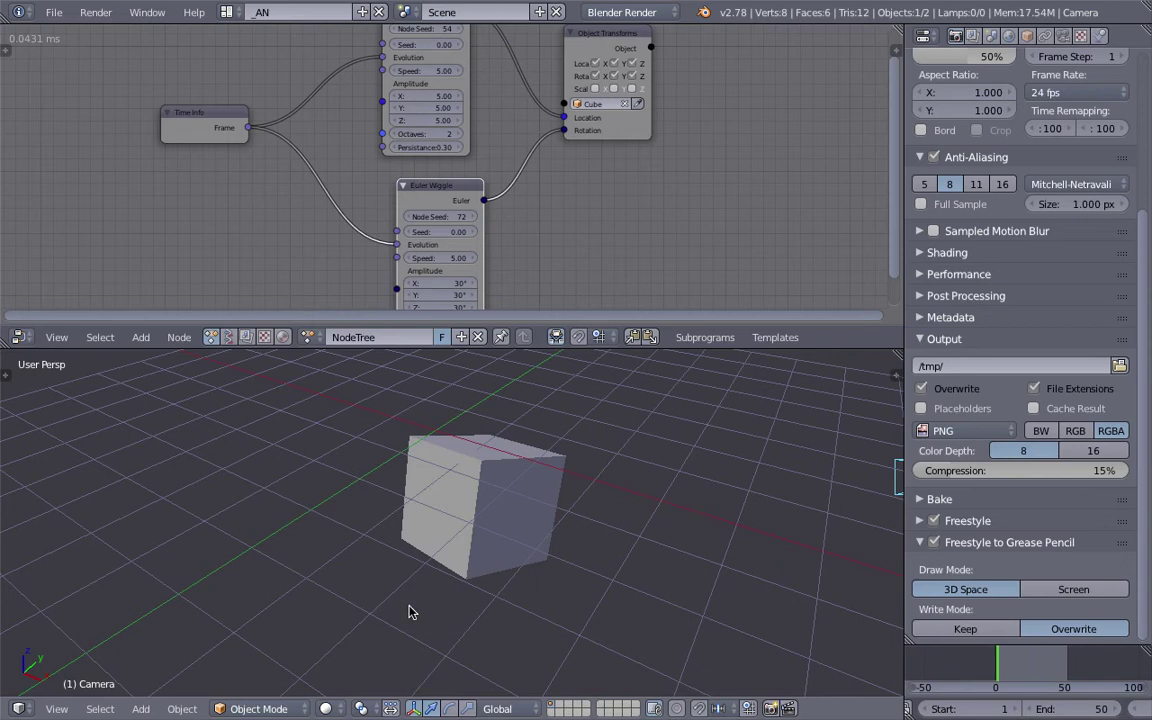
click(57, 709)
mouse_move(240, 447)
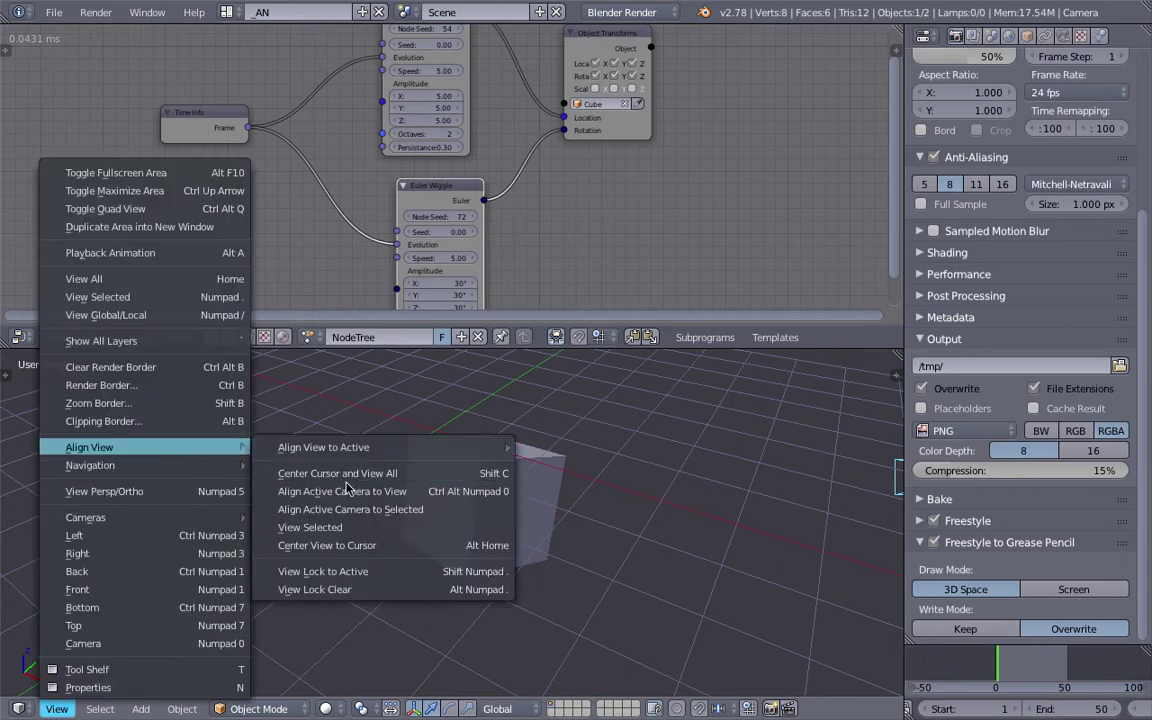
click(411, 493)
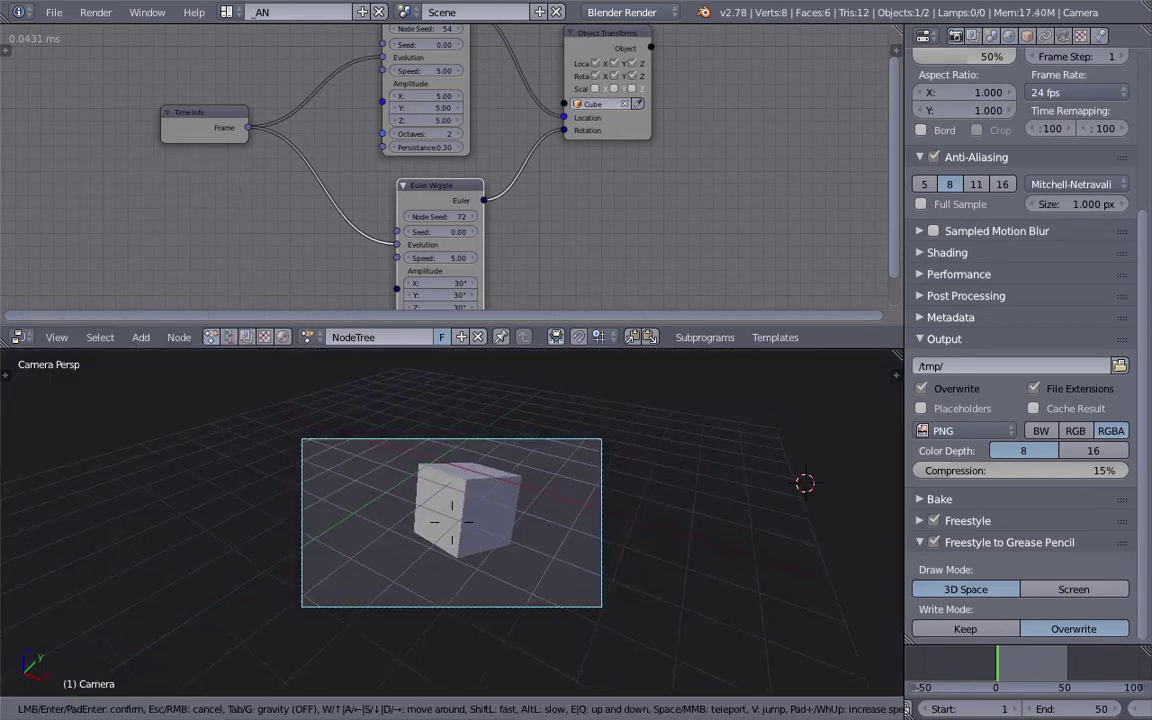
Fine-tune the camera's framing of the cube in fly mode and save the file
key(ctrl+s)
click(537, 528)
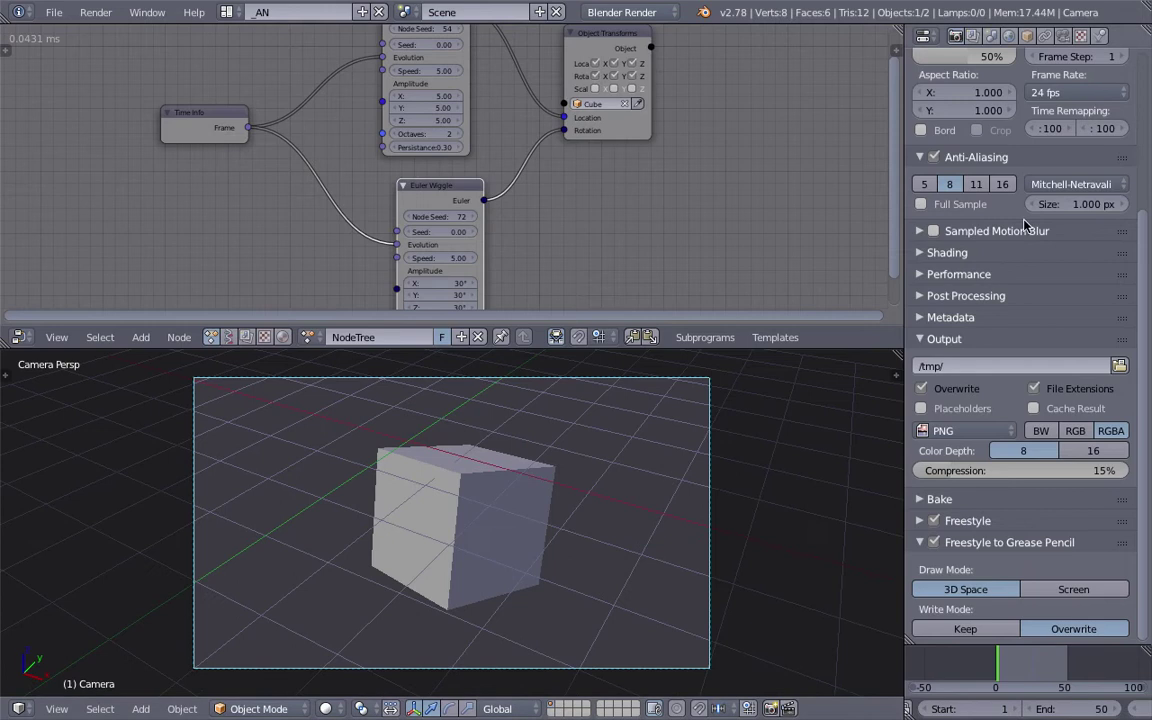
scroll(1035, 185, up, 5)
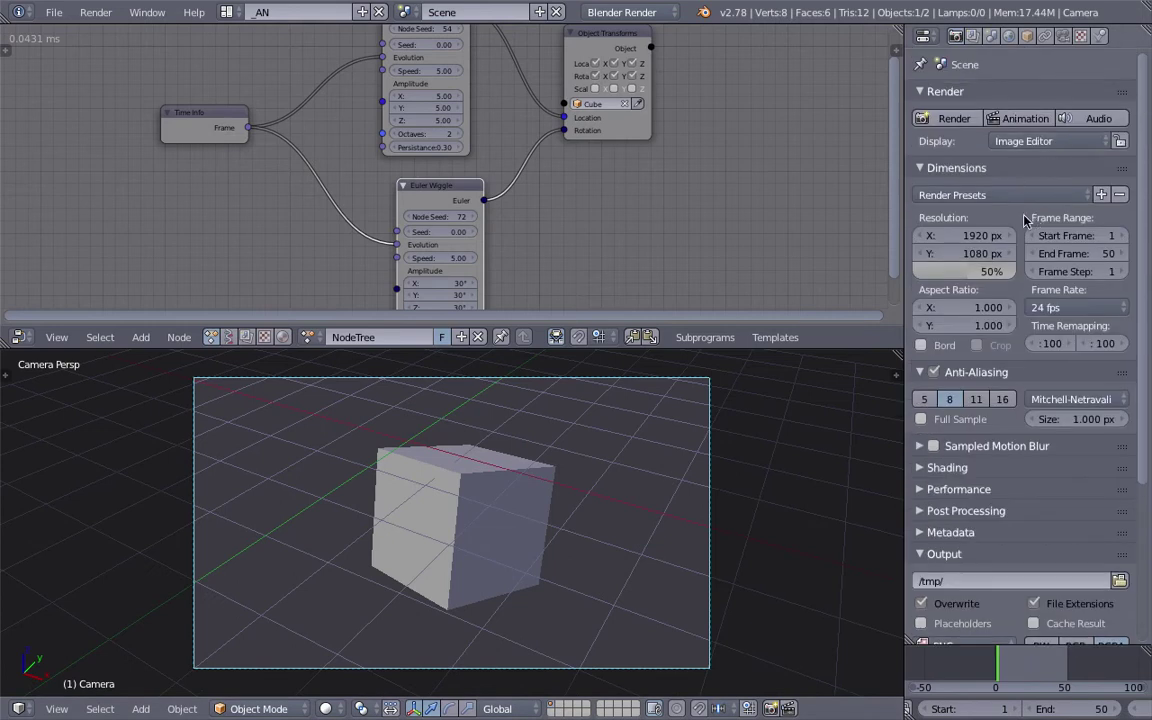
mouse_move(1145, 267)
mouse_down()
mouse_move(1146, 284)
mouse_move(1145, 269)
mouse_up()
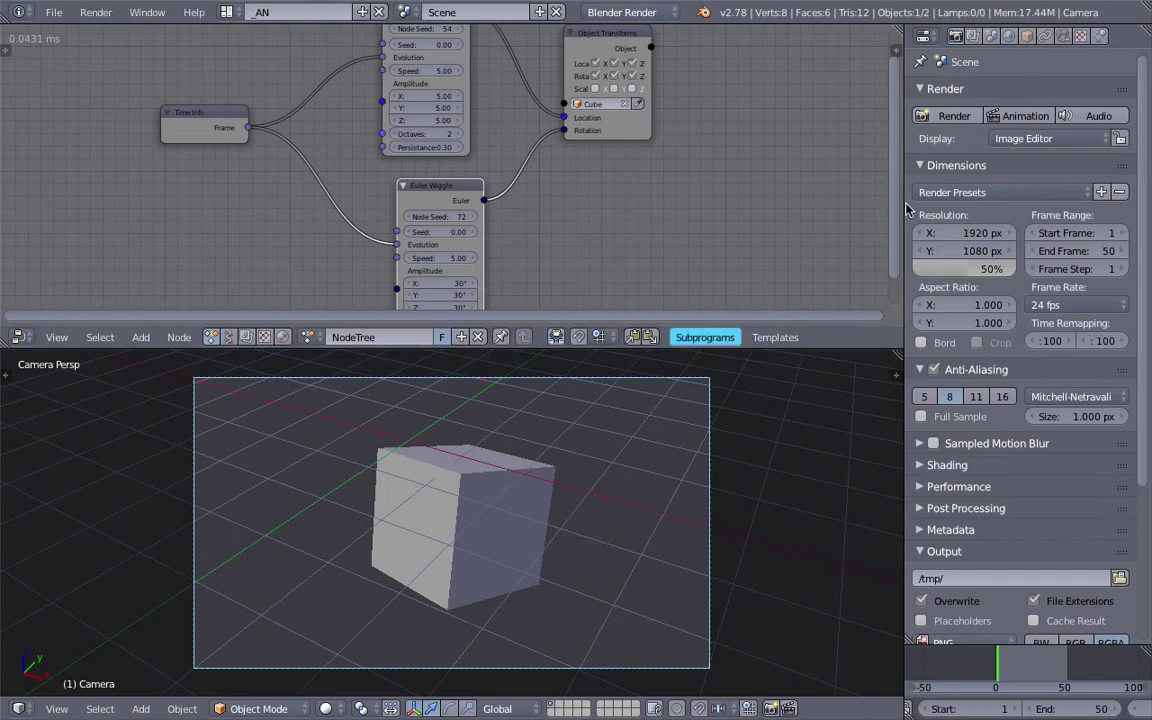
Enable Ambient Occlusion for the world, save the file and try to render the current frame
click(1009, 35)
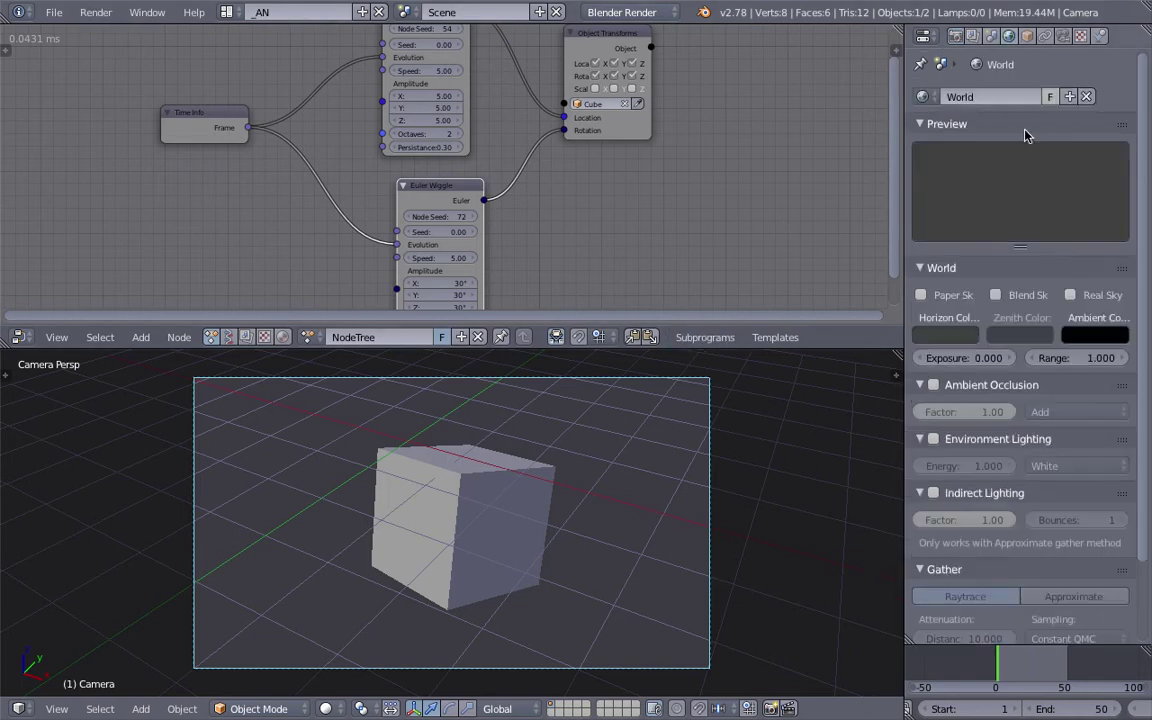
click(933, 385)
key(ctrl+s)
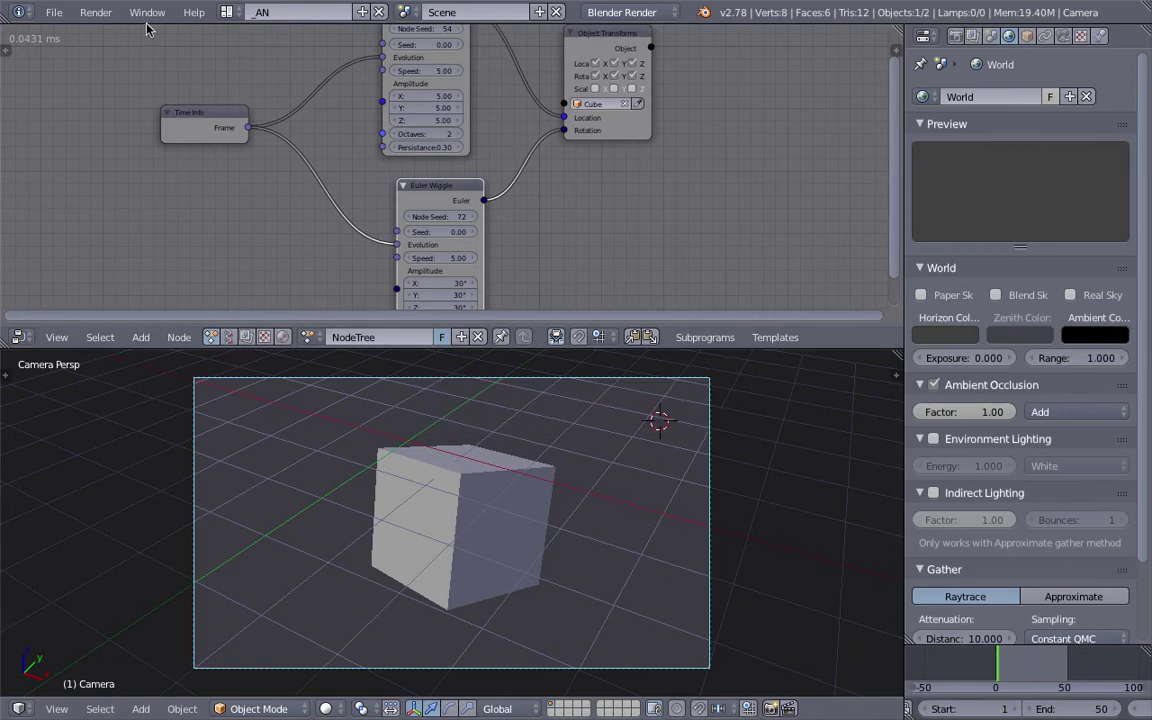
click(96, 12)
click(100, 36)
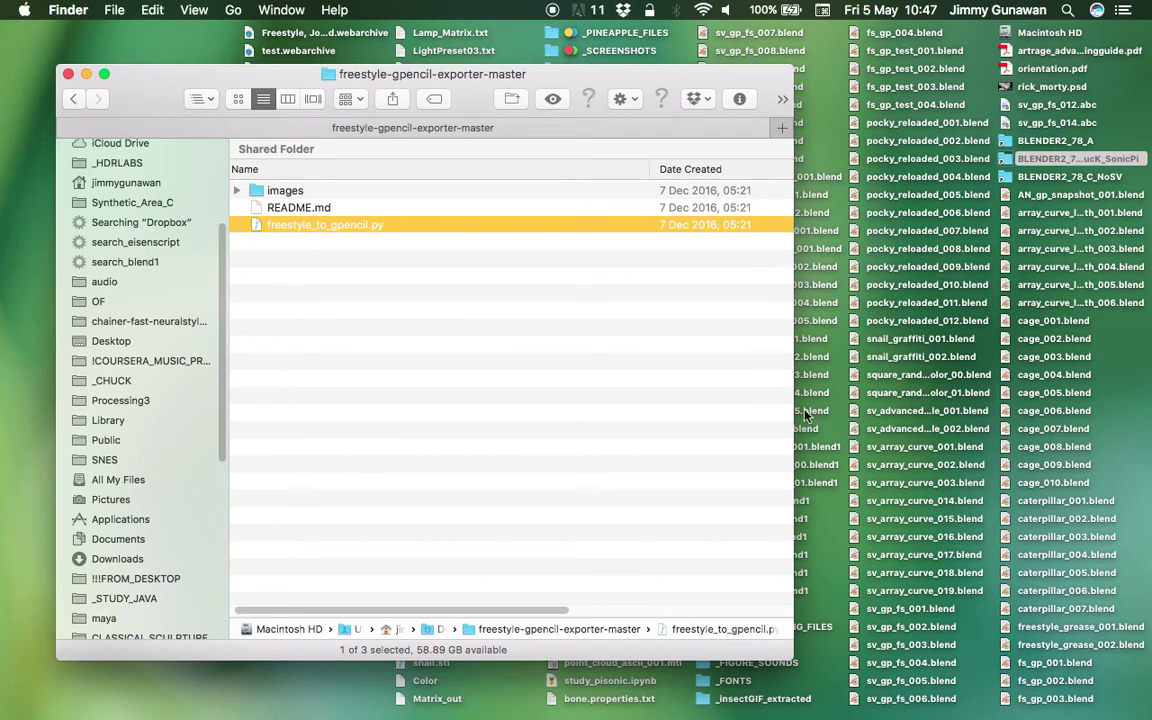
Switch to Finder and open the desktop's Blender 2.7 folder whose name ends in SonicPi
drag(376, 72, 379, 83)
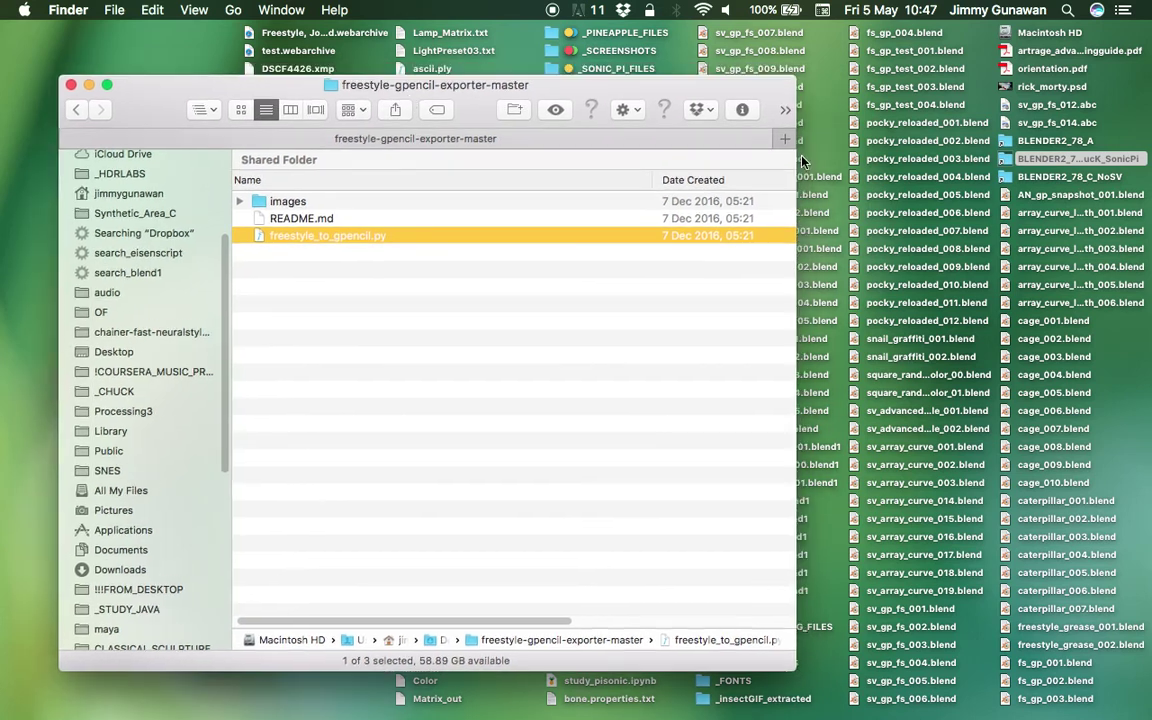
click(1008, 173)
click(1033, 162)
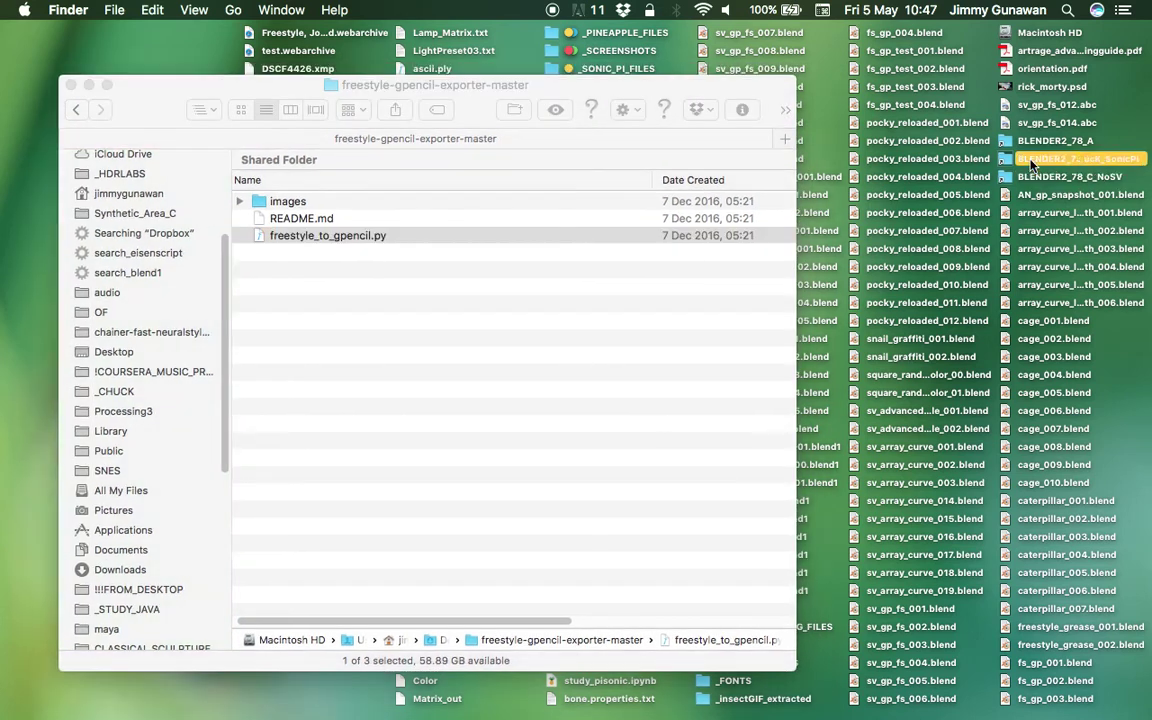
double_click(1033, 162)
Launch the blender executable from the MacOS folder inside blender.app's package contents and dismiss the crash report
click(385, 158)
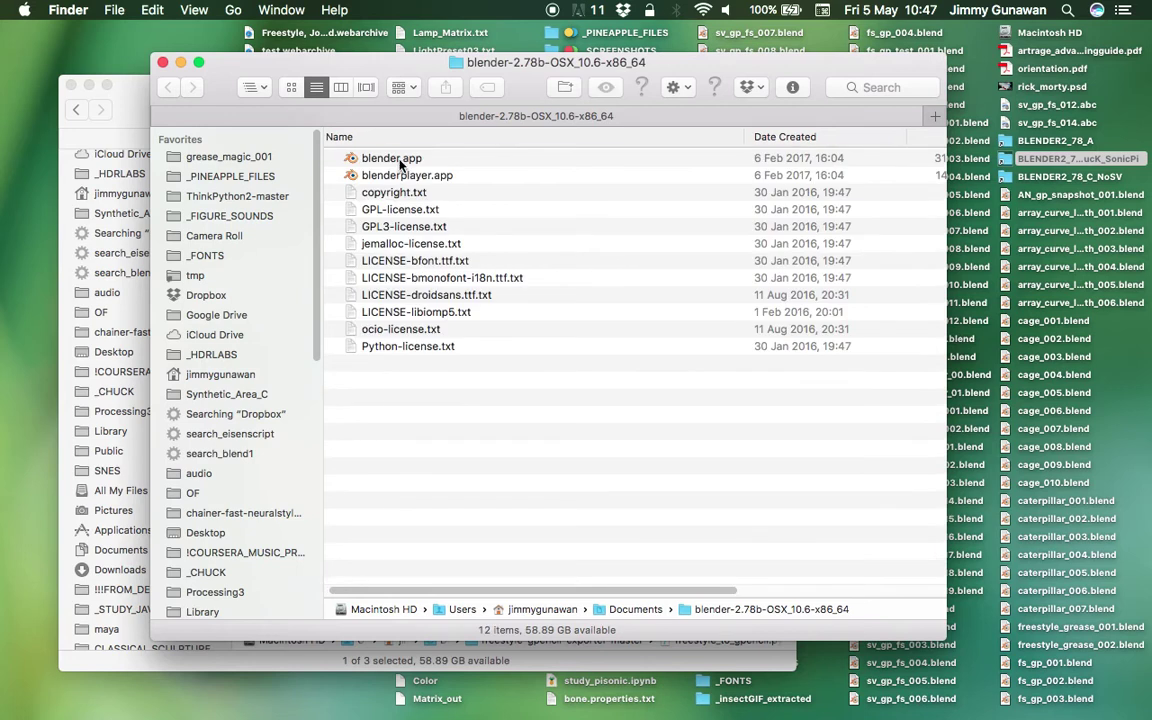
right_click(402, 160)
click(437, 185)
click(335, 158)
click(354, 192)
click(410, 210)
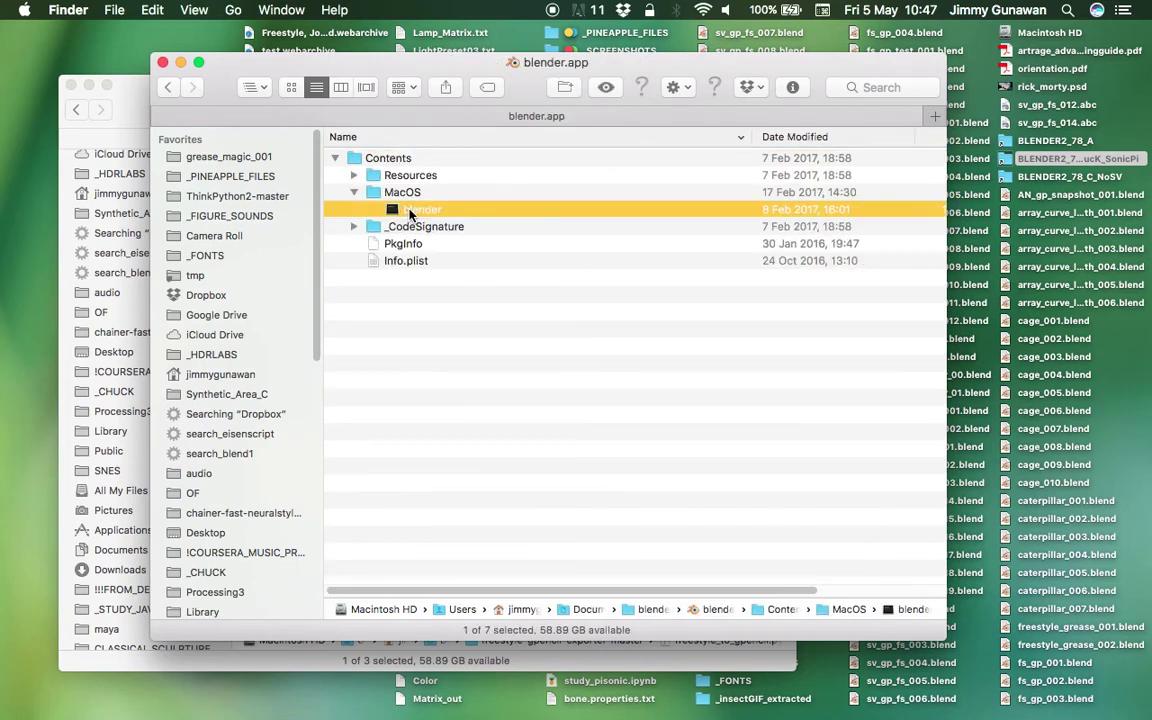
double_click(410, 212)
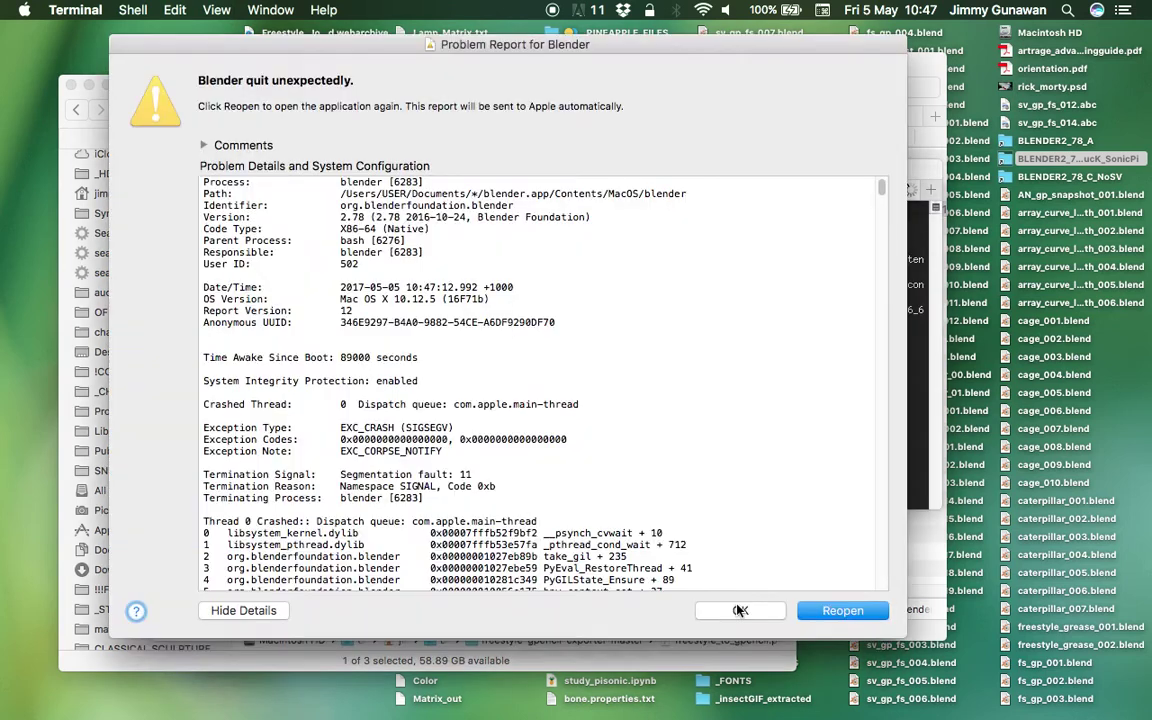
click(740, 610)
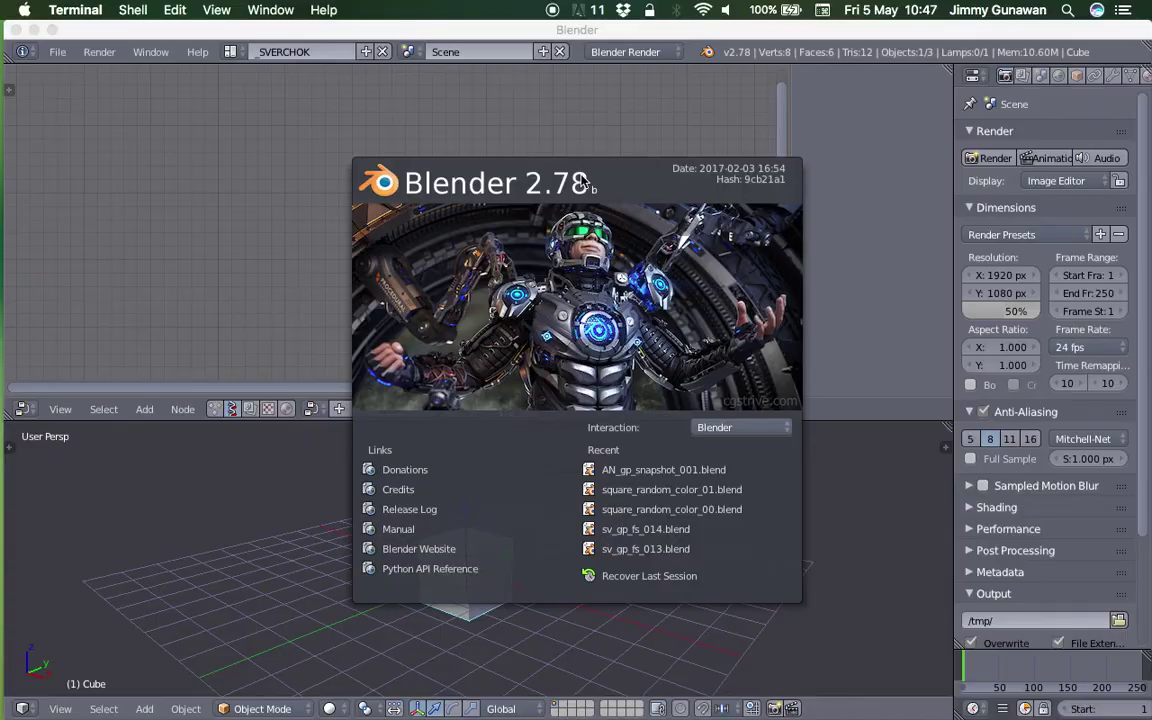
Reopen the recent file AN_gp_snapshot_001.blend and save it as AN_gp_snapshot_002.blend
click(57, 51)
mouse_move(112, 109)
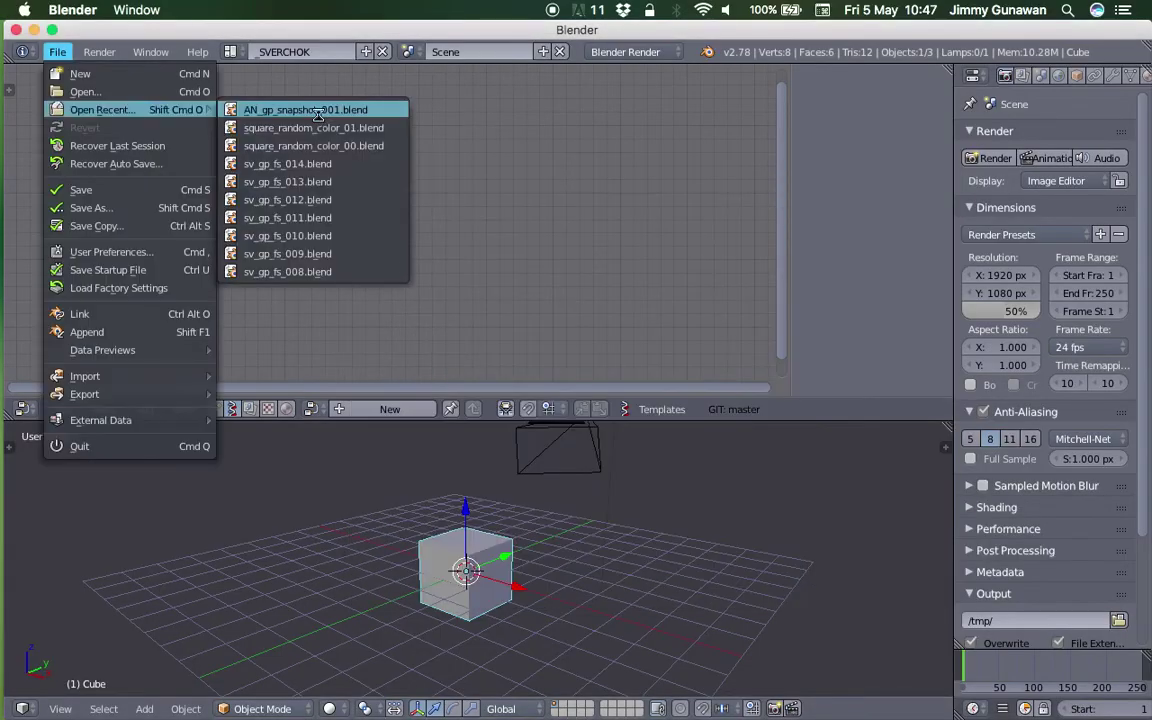
click(57, 51)
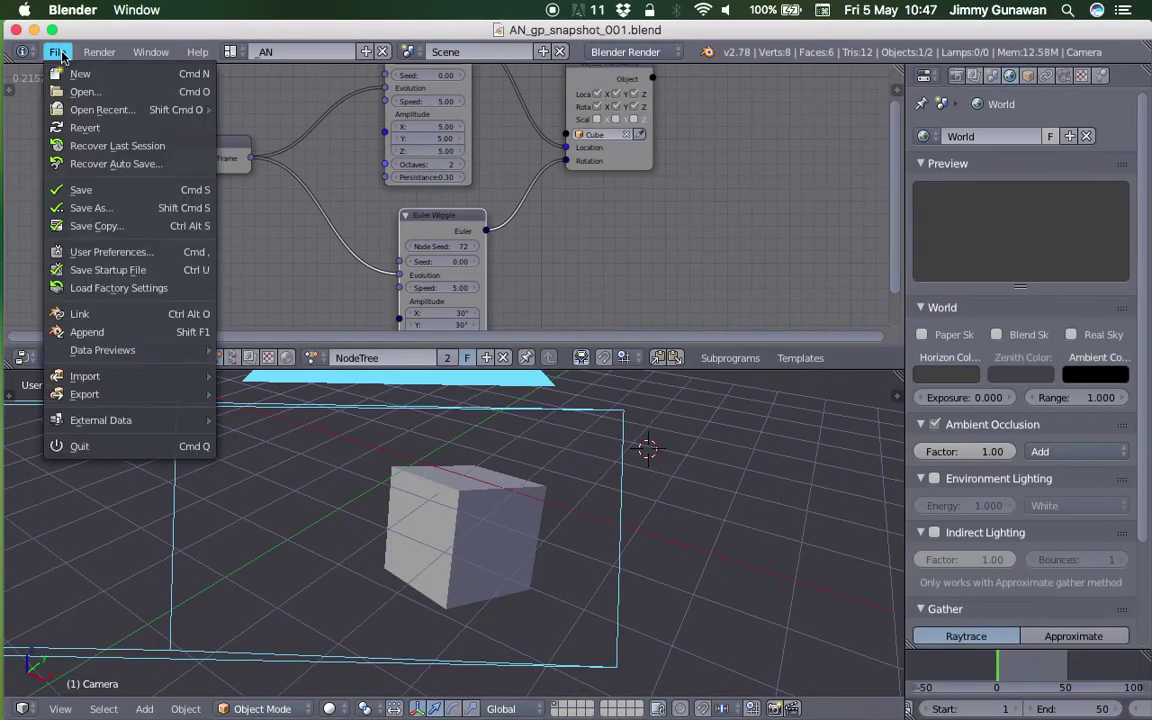
click(145, 207)
click(1021, 121)
click(1074, 101)
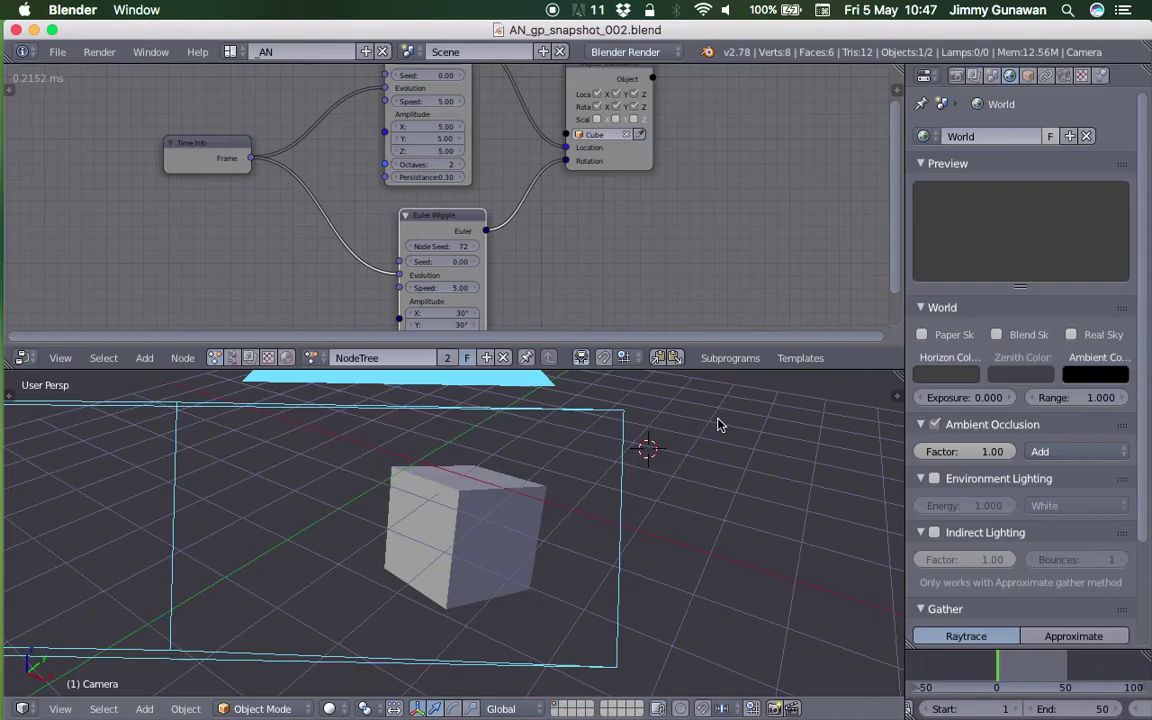
click(717, 423)
key(ctrl+s)
click(718, 429)
Split the 3D view into two side-by-side areas and show the Freestyle render settings
drag(900, 377, 508, 405)
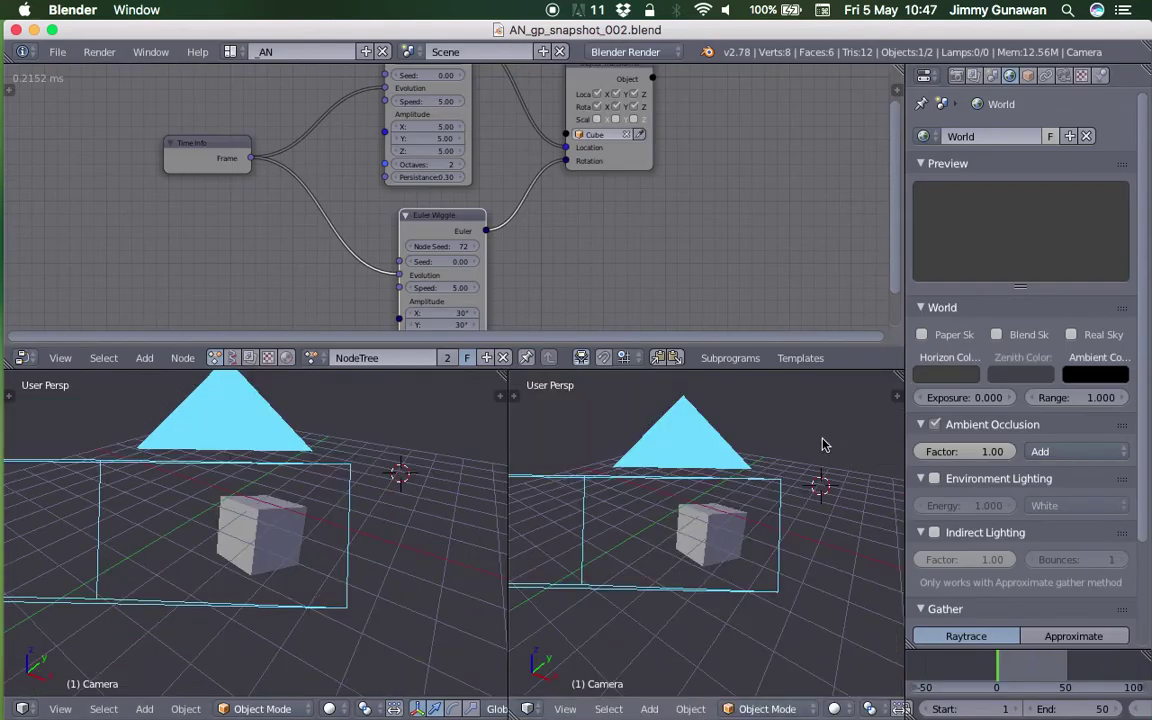
scroll(1036, 499, down, 4)
click(956, 77)
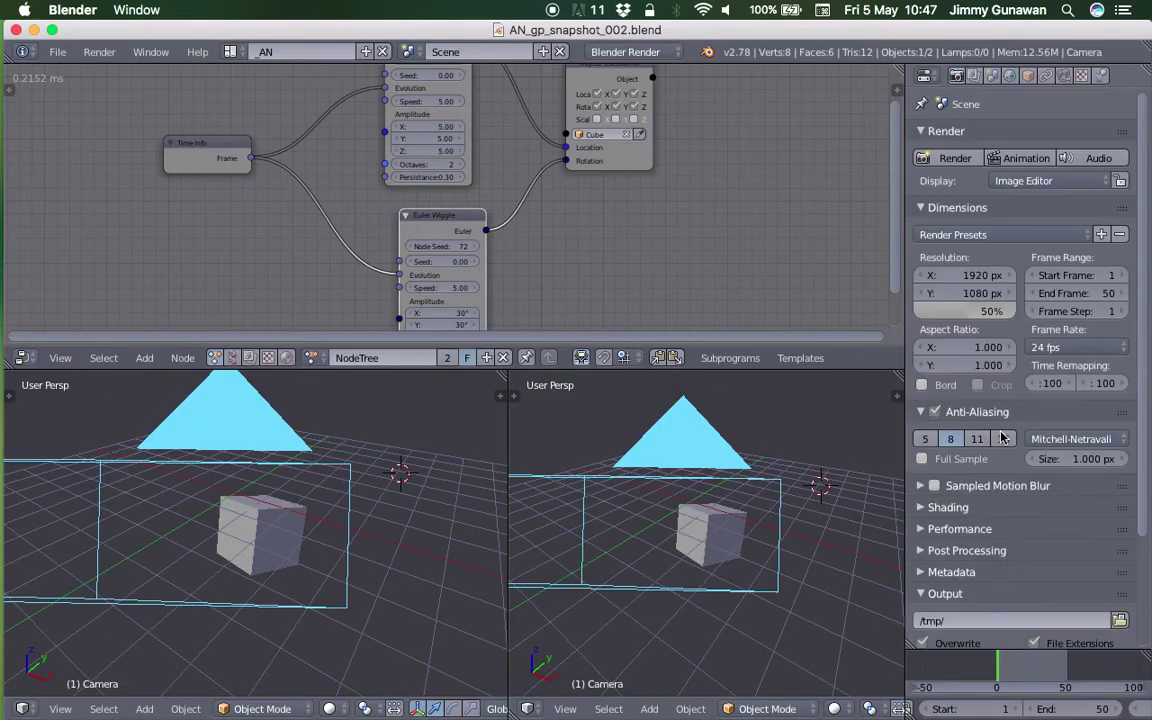
scroll(1000, 450, down, 8)
click(924, 639)
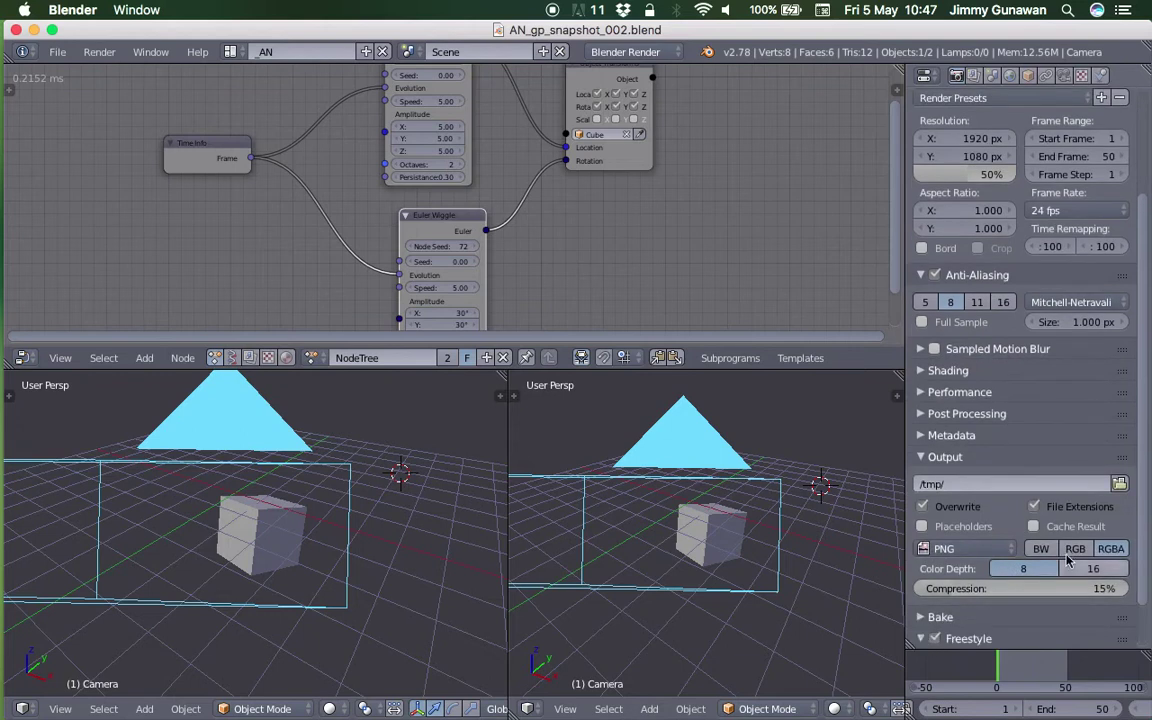
scroll(1070, 561, down, 3)
middle_drag(792, 537, 818, 530)
Turn the new area into a Text Editor, load freestyle_to_gpencil.py and run the script
click(527, 709)
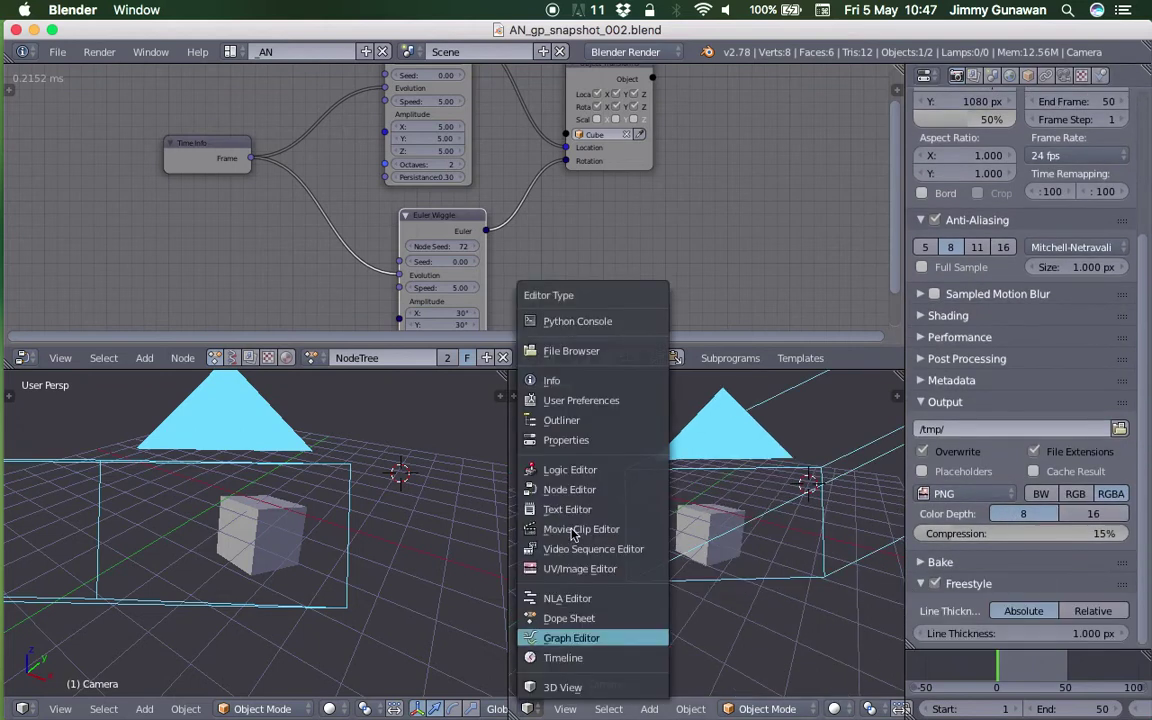
click(535, 470)
click(645, 709)
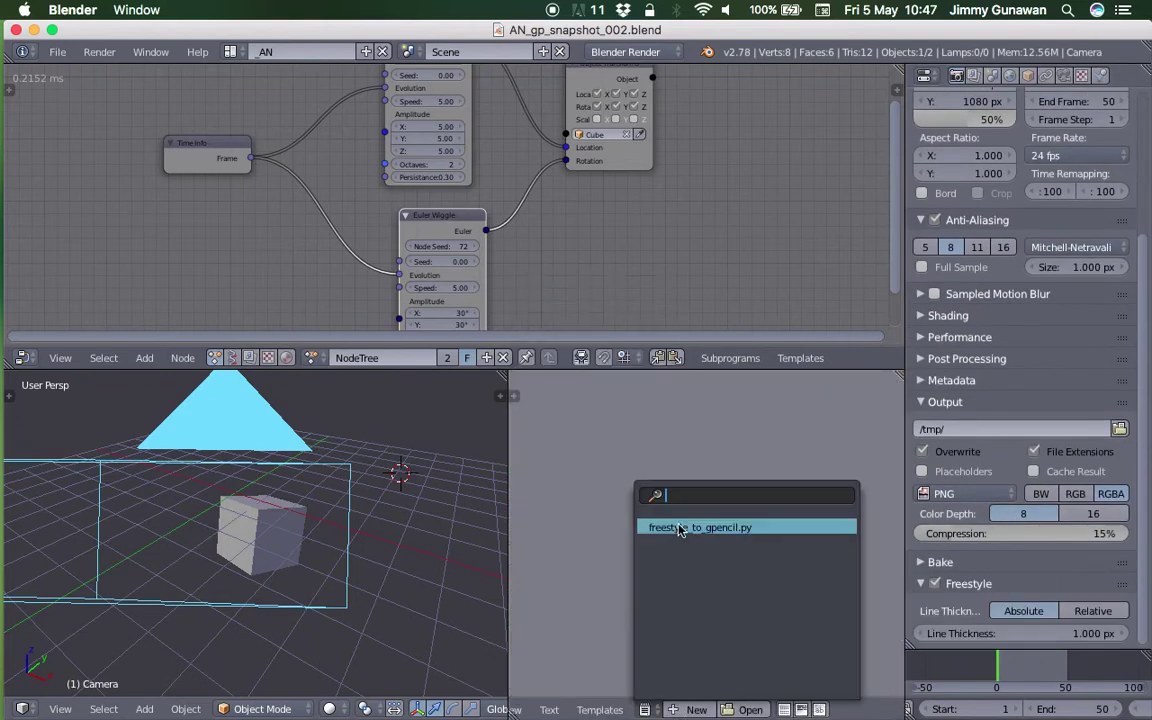
click(679, 528)
click(827, 709)
scroll(1117, 548, down, 3)
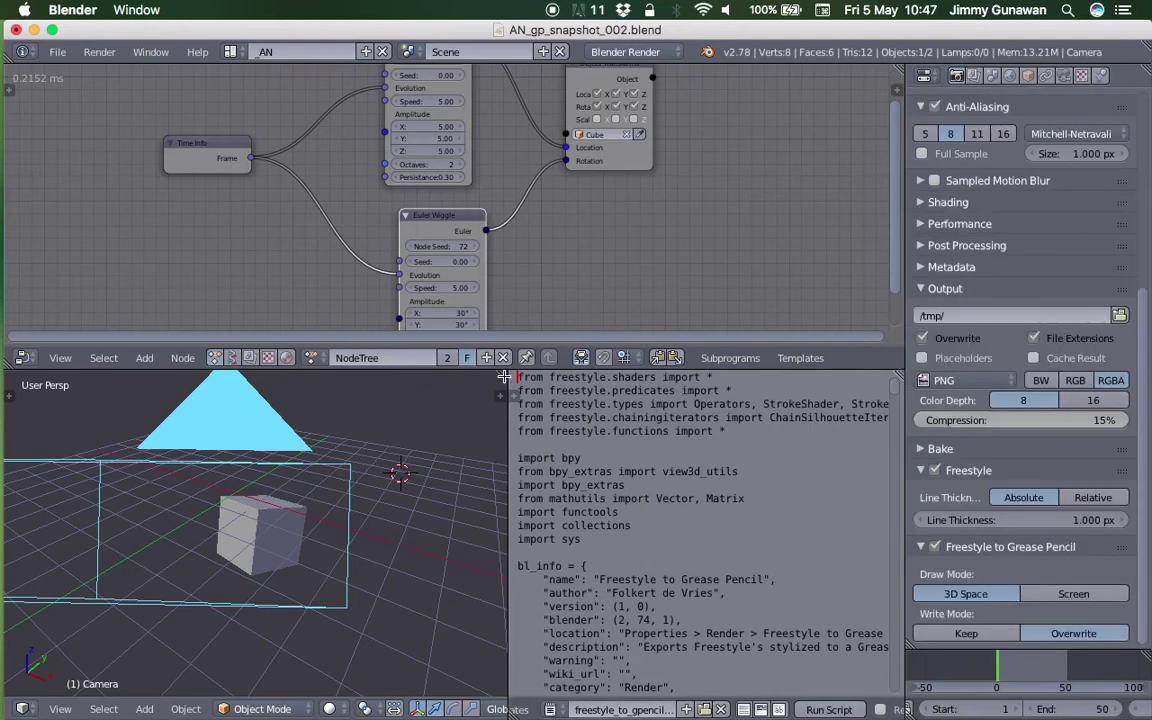
Merge the Text Editor area back into the 3D view and frame the camera and cube
drag(504, 377, 549, 396)
scroll(543, 453, down, 2)
middle_drag(543, 453, 530, 500)
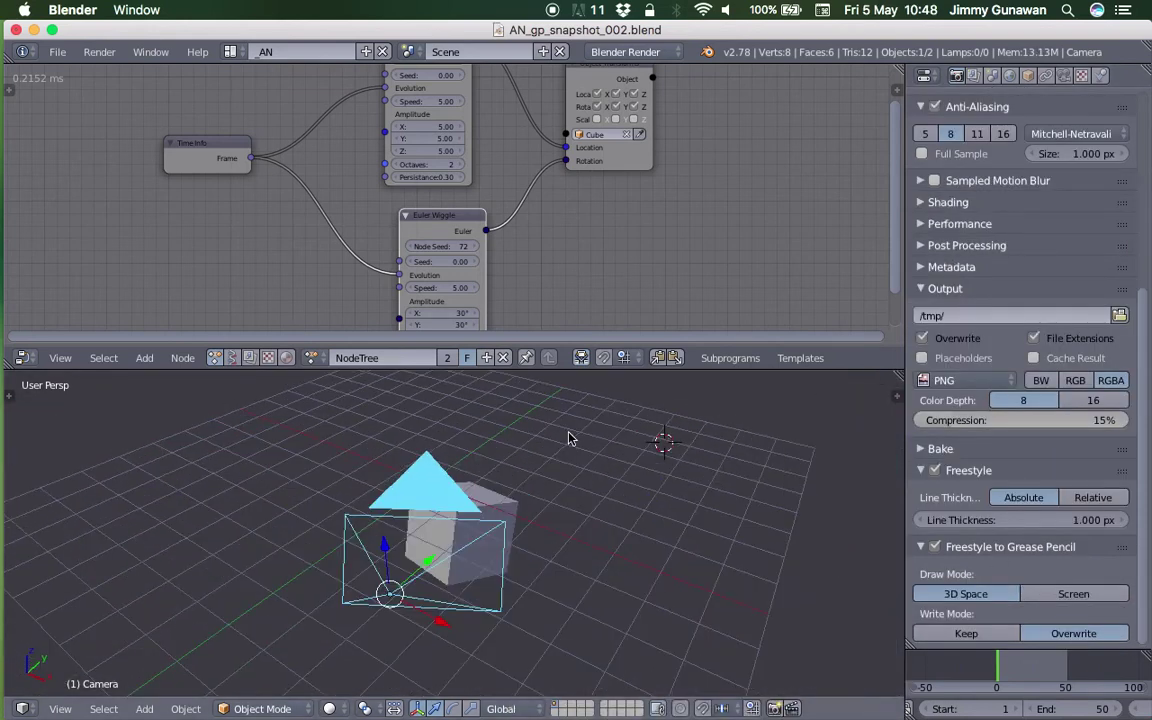
Draw a freehand Grease Pencil test stroke beside the cube in the 3D view
key(d)
mouse_move(567, 434)
mouse_down()
mouse_move(684, 534)
mouse_move(784, 509)
mouse_move(758, 477)
mouse_up()
middle_drag(588, 542, 582, 515)
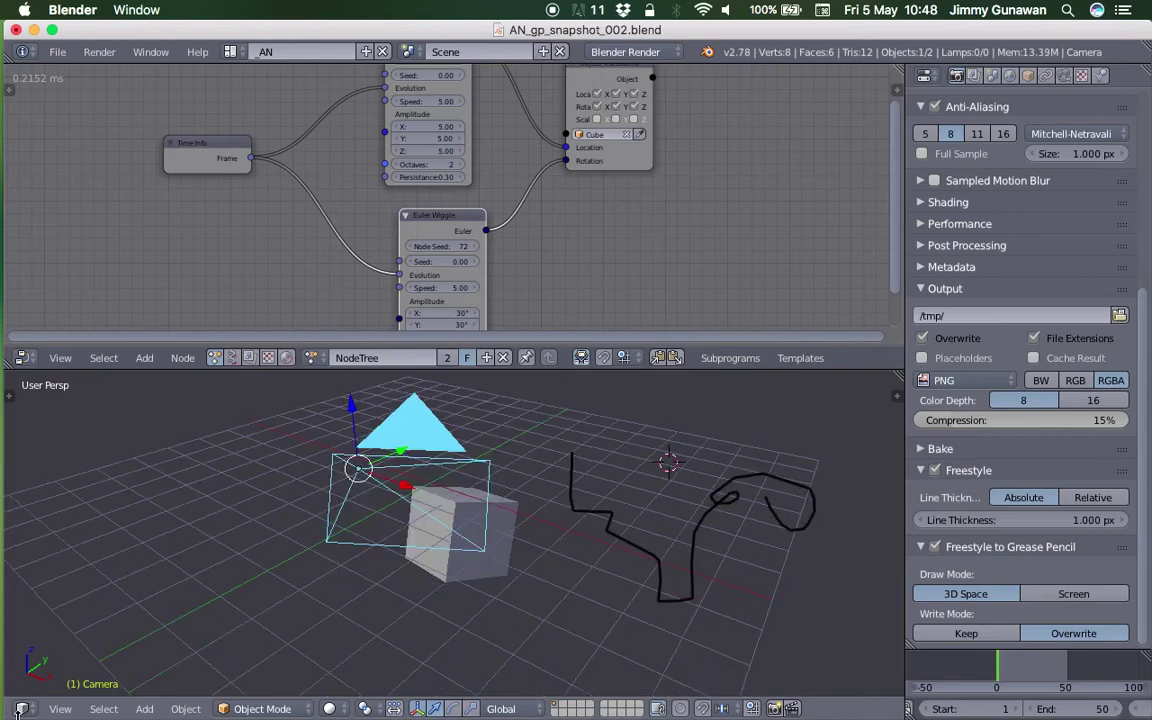
Render the current frame from the camera view and inspect the Freestyle result
click(60, 709)
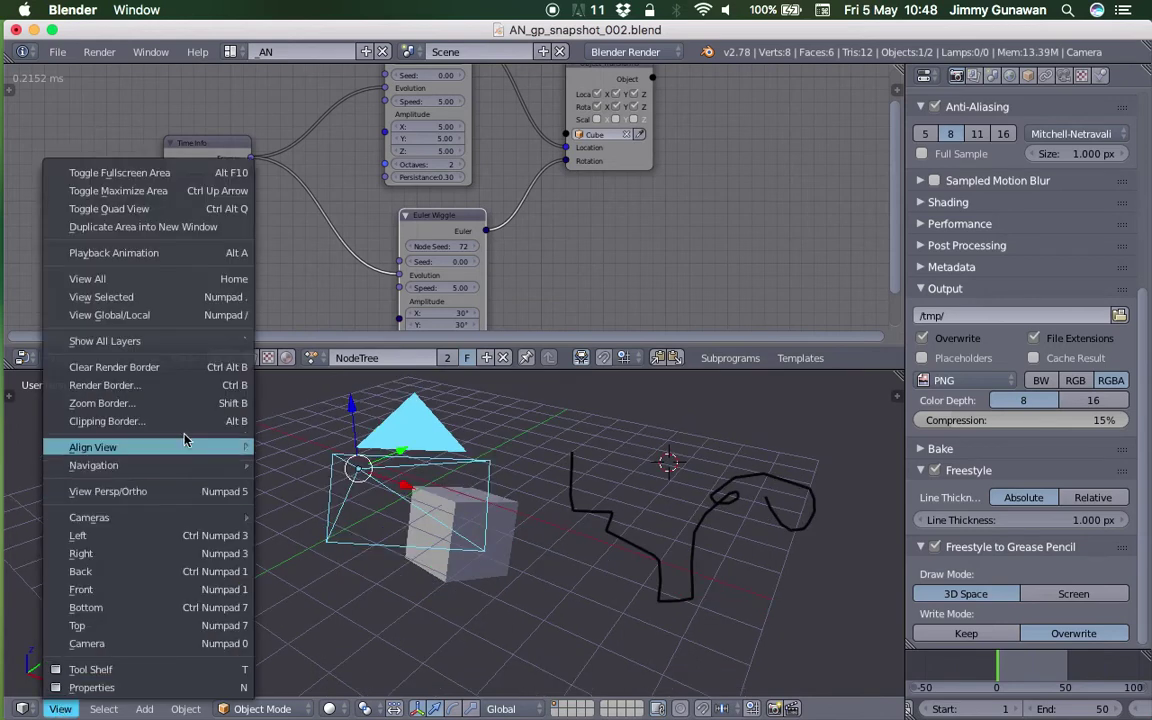
click(201, 645)
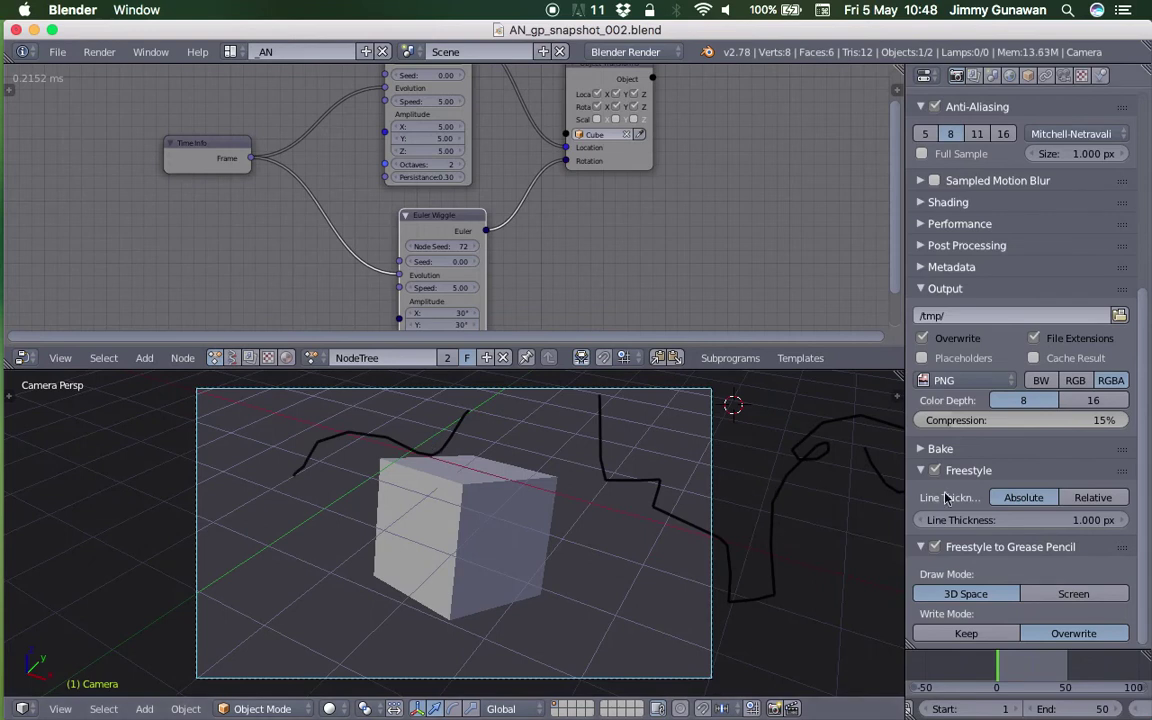
key(n)
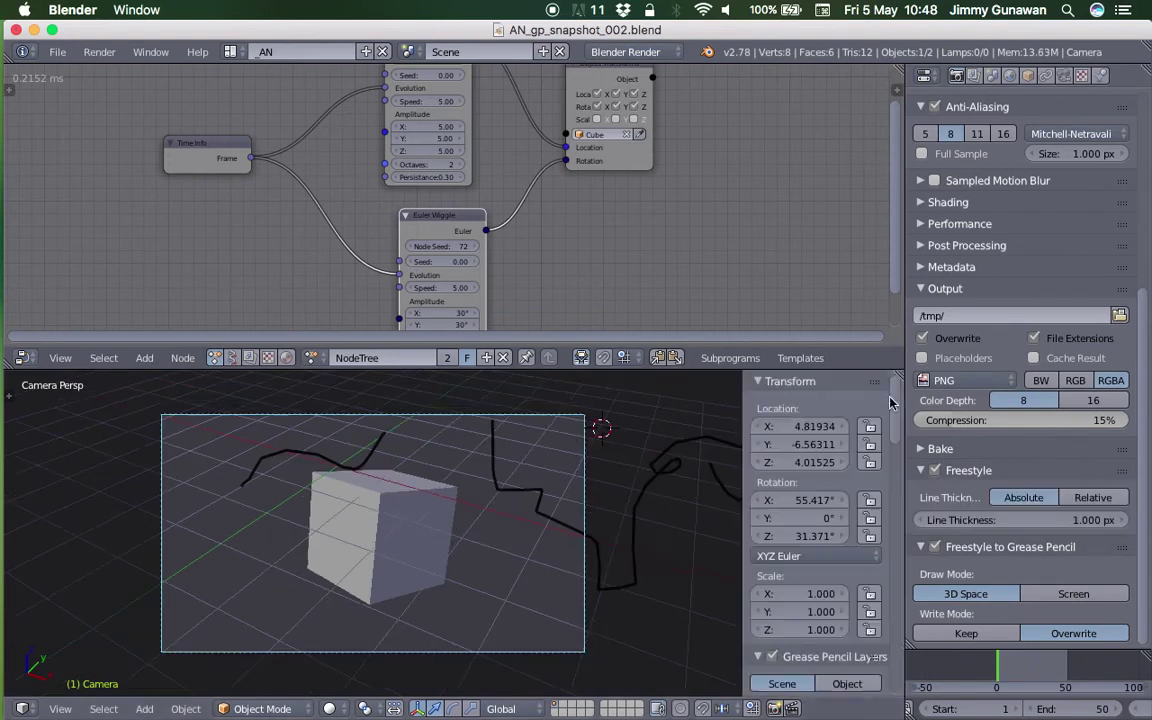
click(99, 52)
click(112, 74)
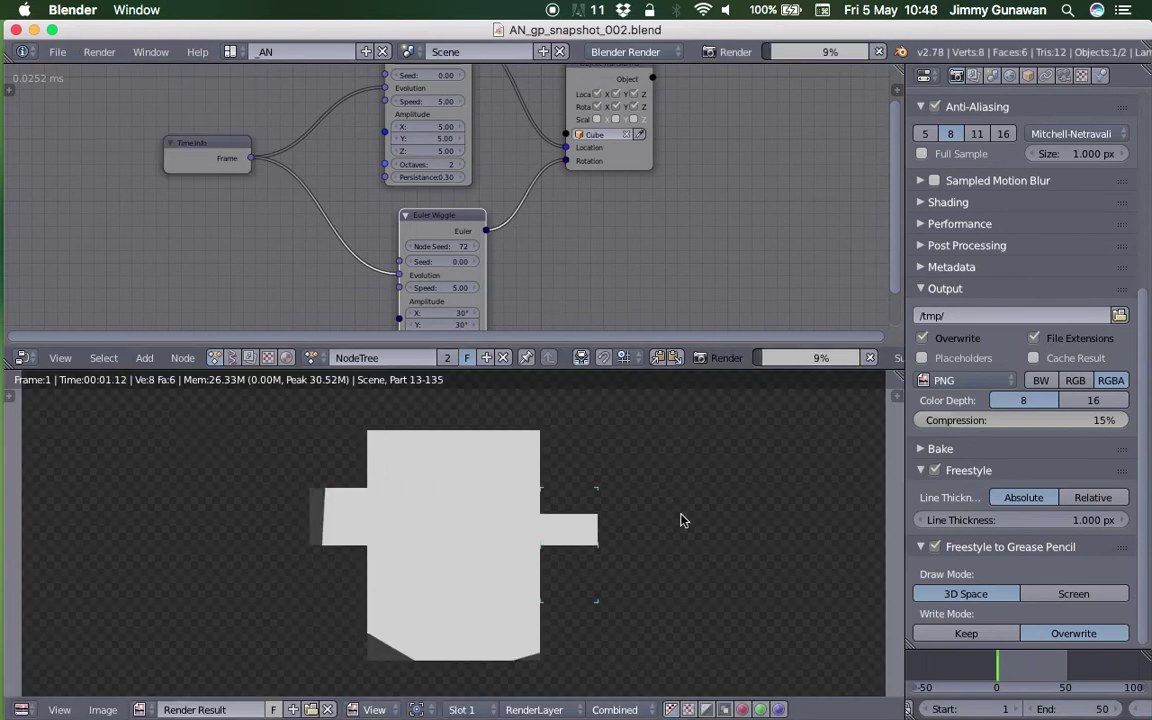
scroll(681, 519, down, 2)
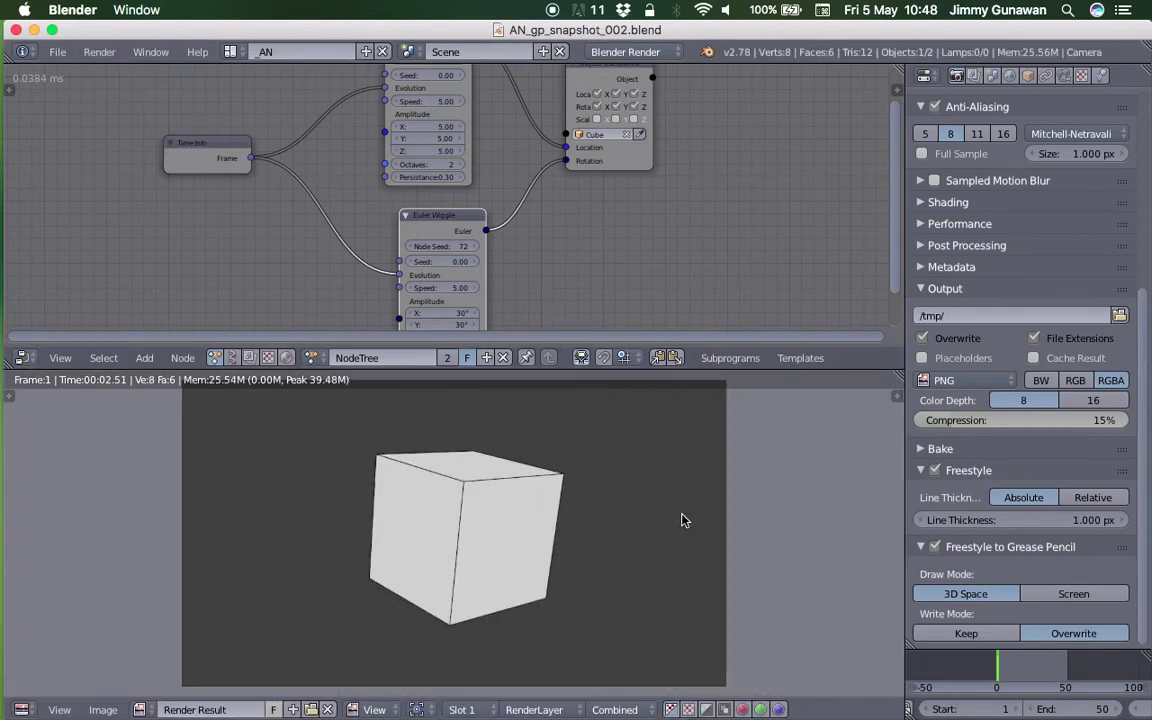
scroll(597, 478, up, 1)
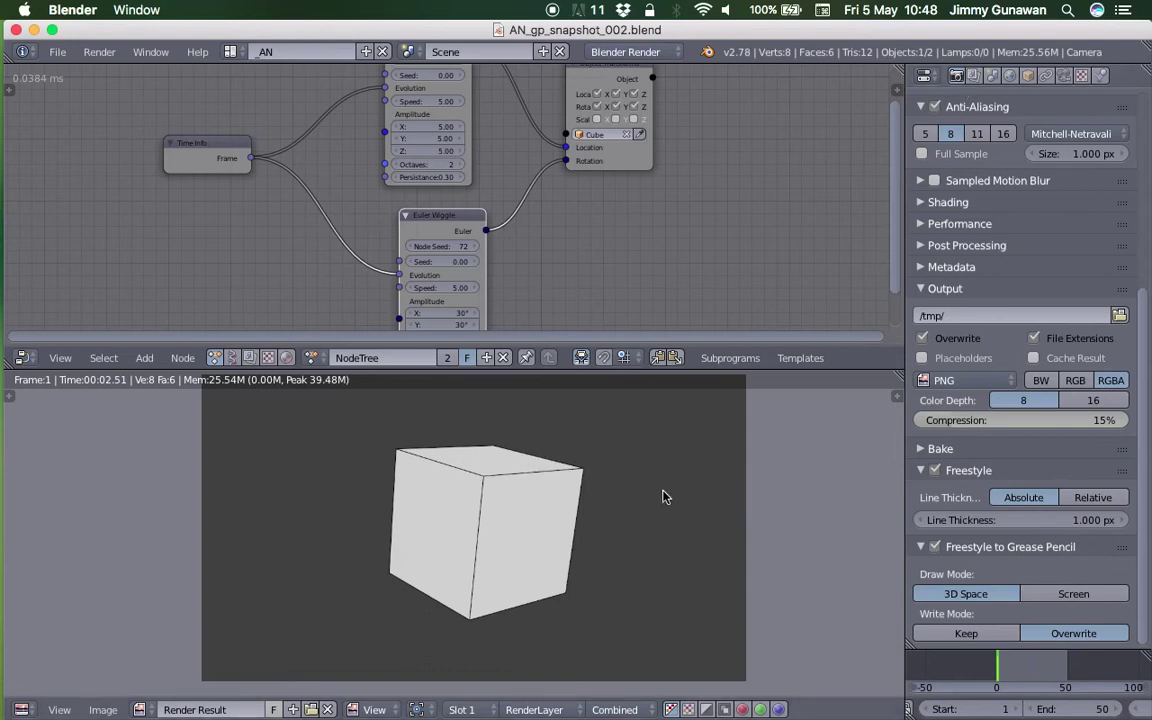
key(Escape)
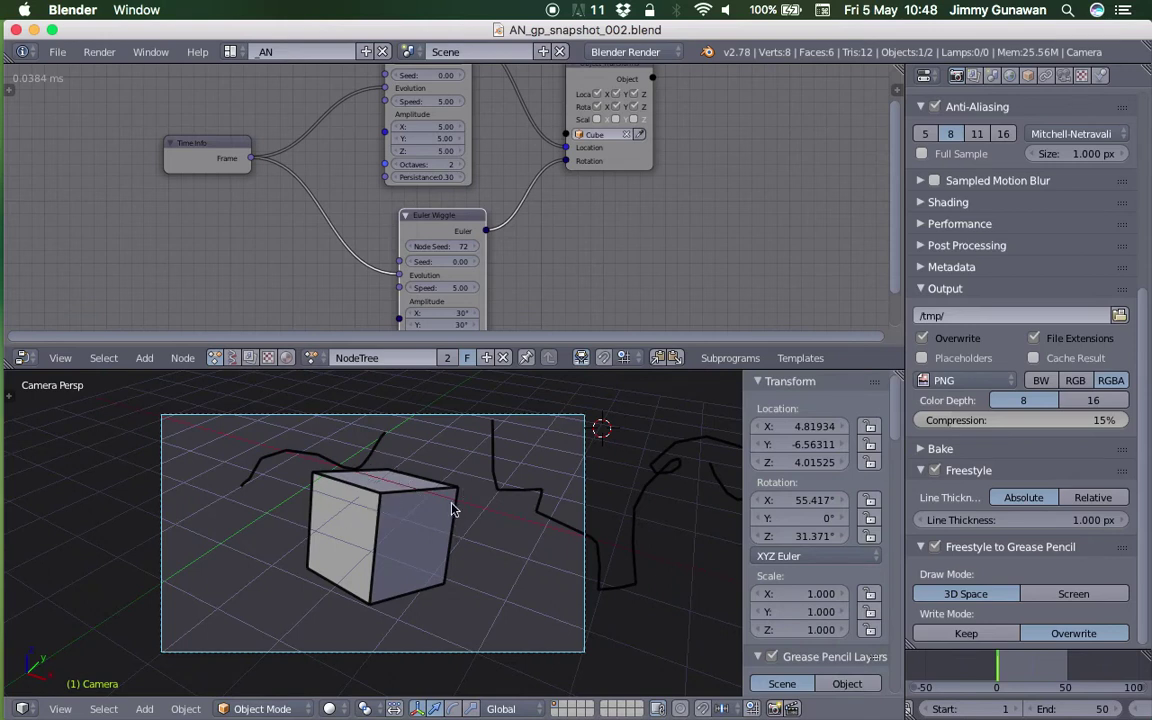
Delete the hand-drawn GP_Layer from the scene's Grease Pencil layers, keeping FS LineSet
scroll(889, 427, down, 10)
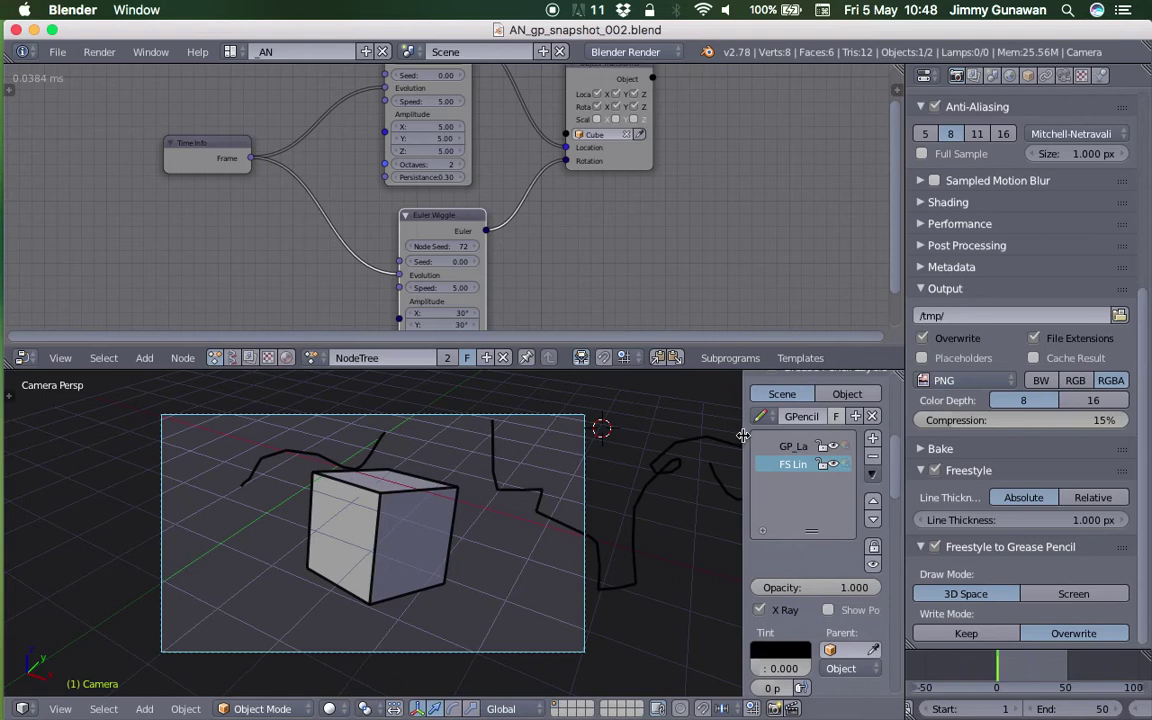
drag(740, 436, 621, 440)
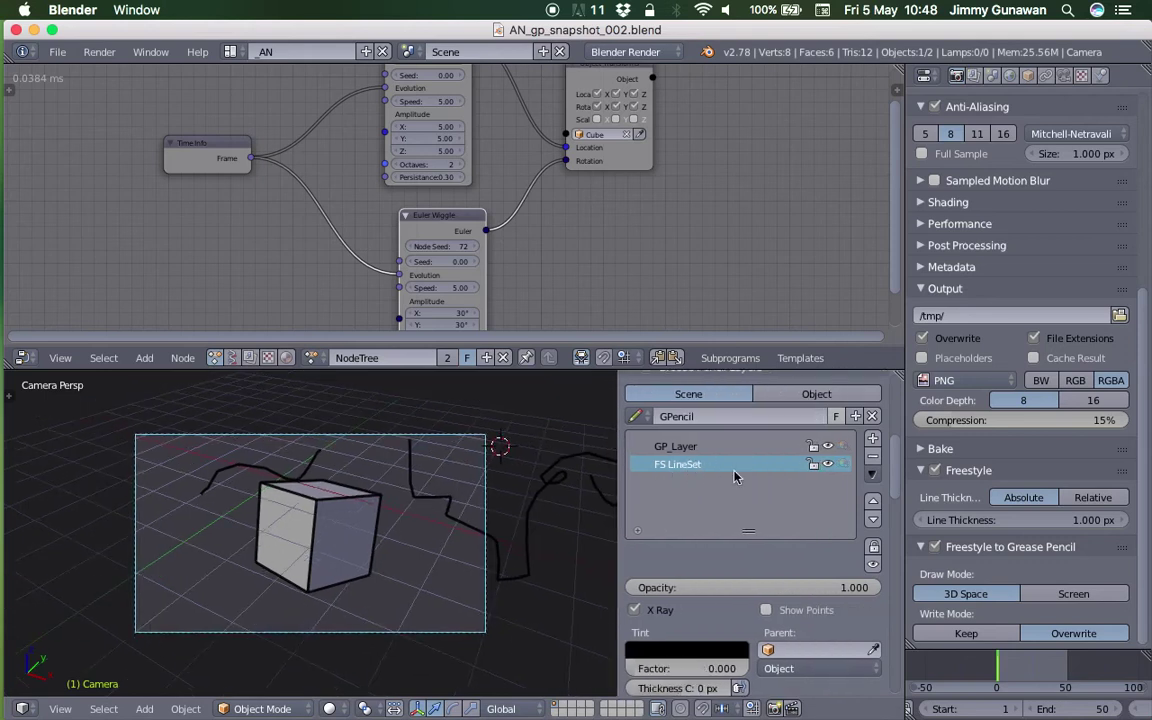
click(757, 447)
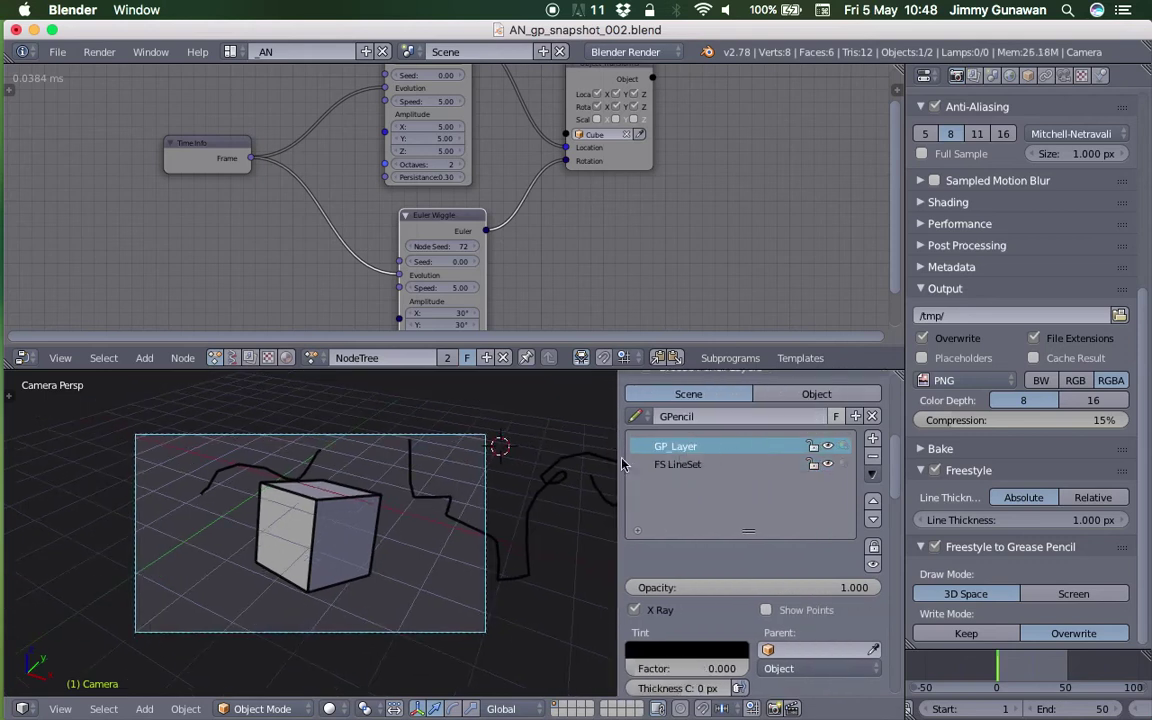
click(873, 458)
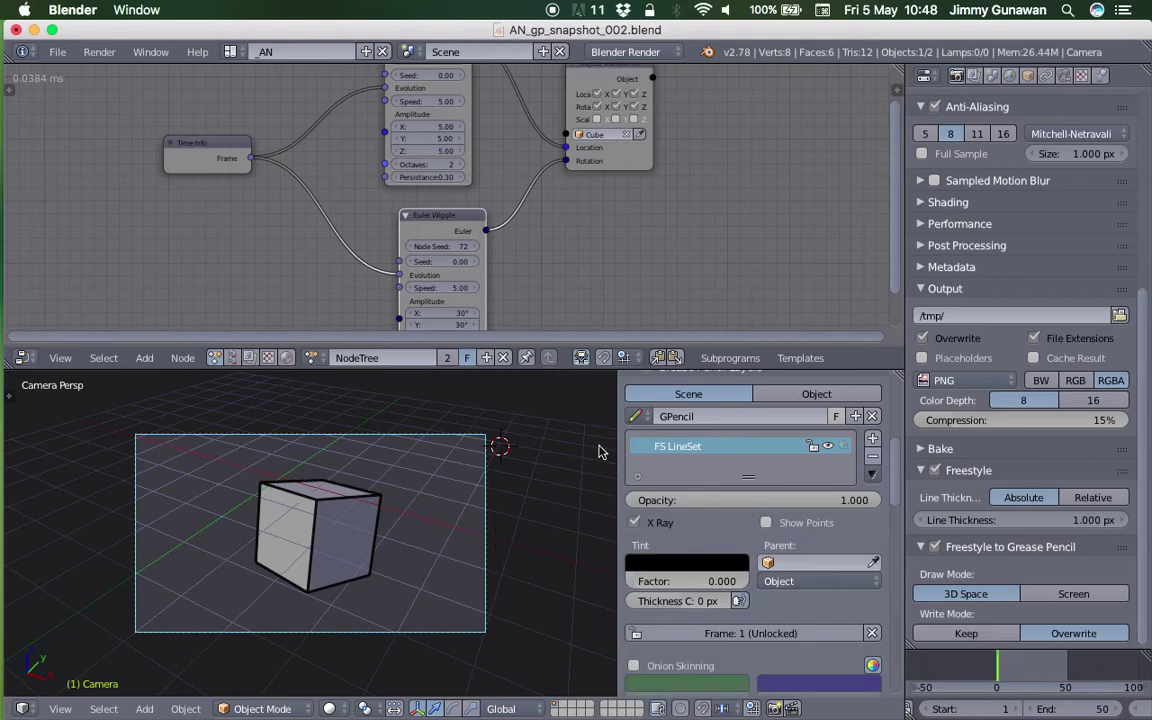
drag(617, 443, 980, 470)
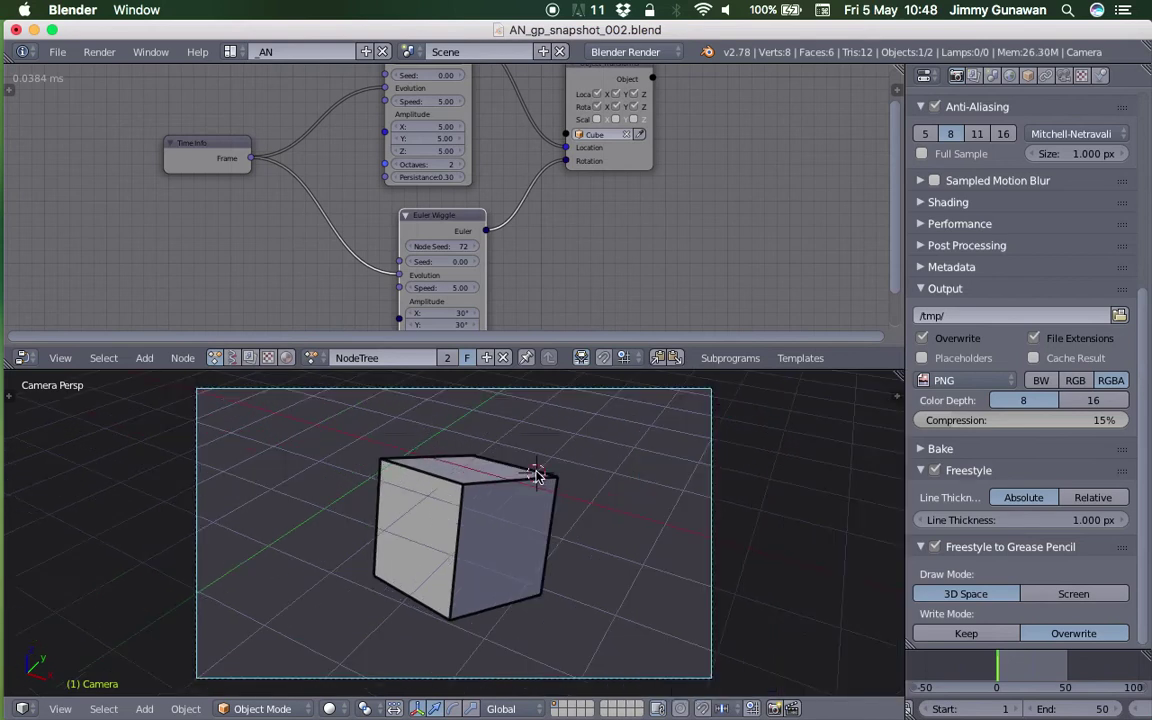
Scrub to frame 13, set the Freestyle to Grease Pencil write mode to Keep and return to frame 1
drag(1000, 663, 1013, 663)
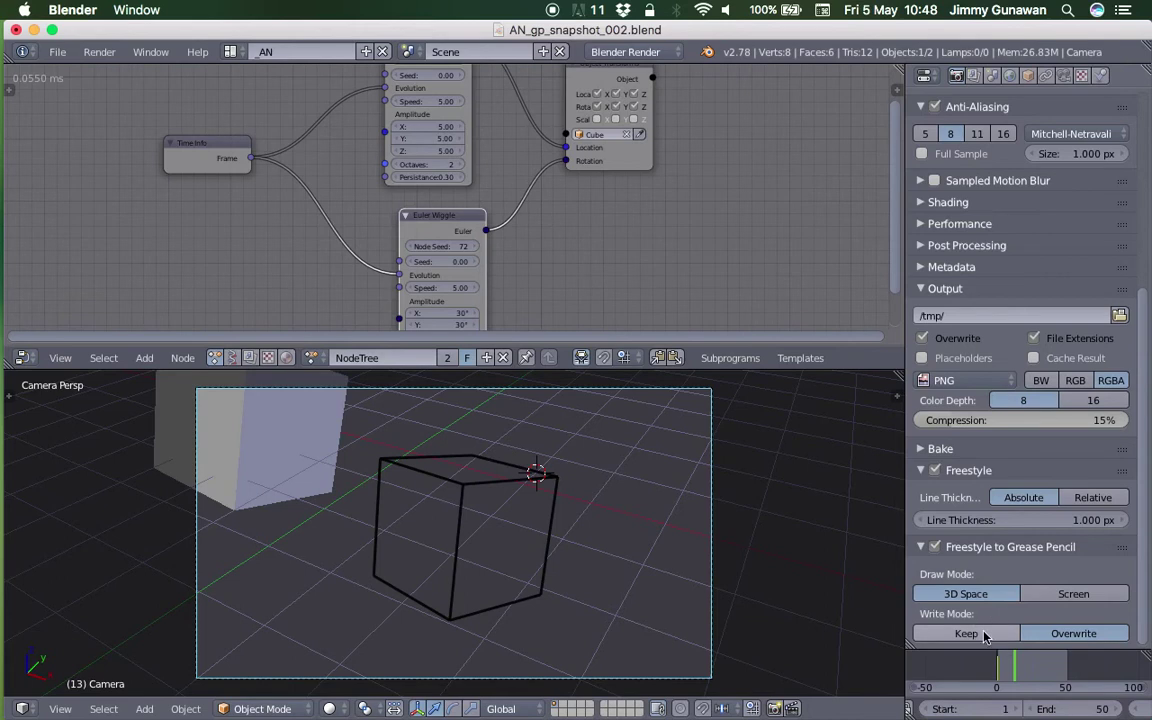
click(990, 634)
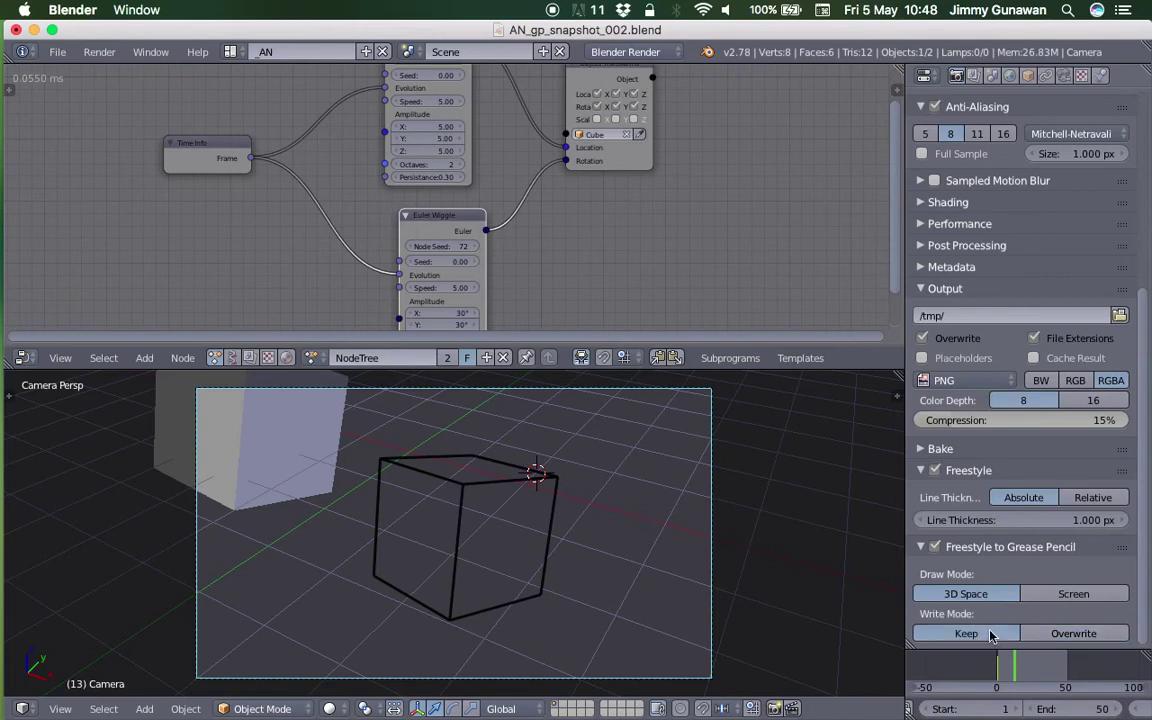
scroll(1086, 711, down, 3)
click(1070, 709)
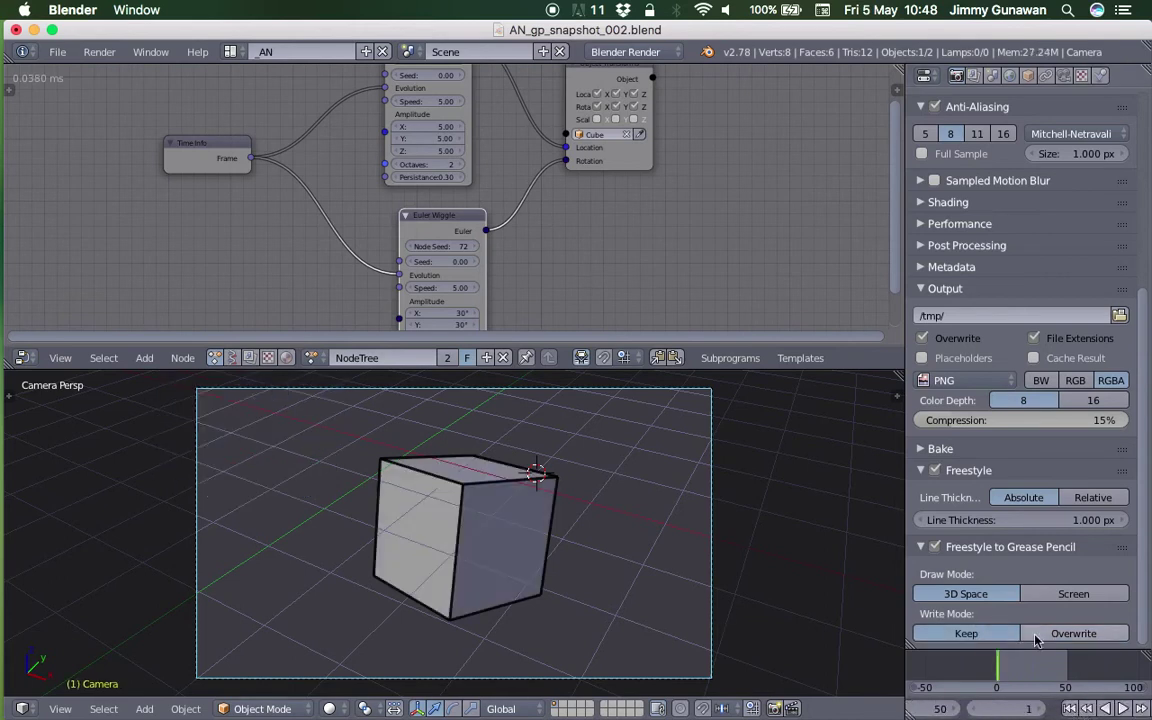
Set the render frame step to 5 in the scene's frame range
click(698, 521)
key(ctrl+s)
click(705, 525)
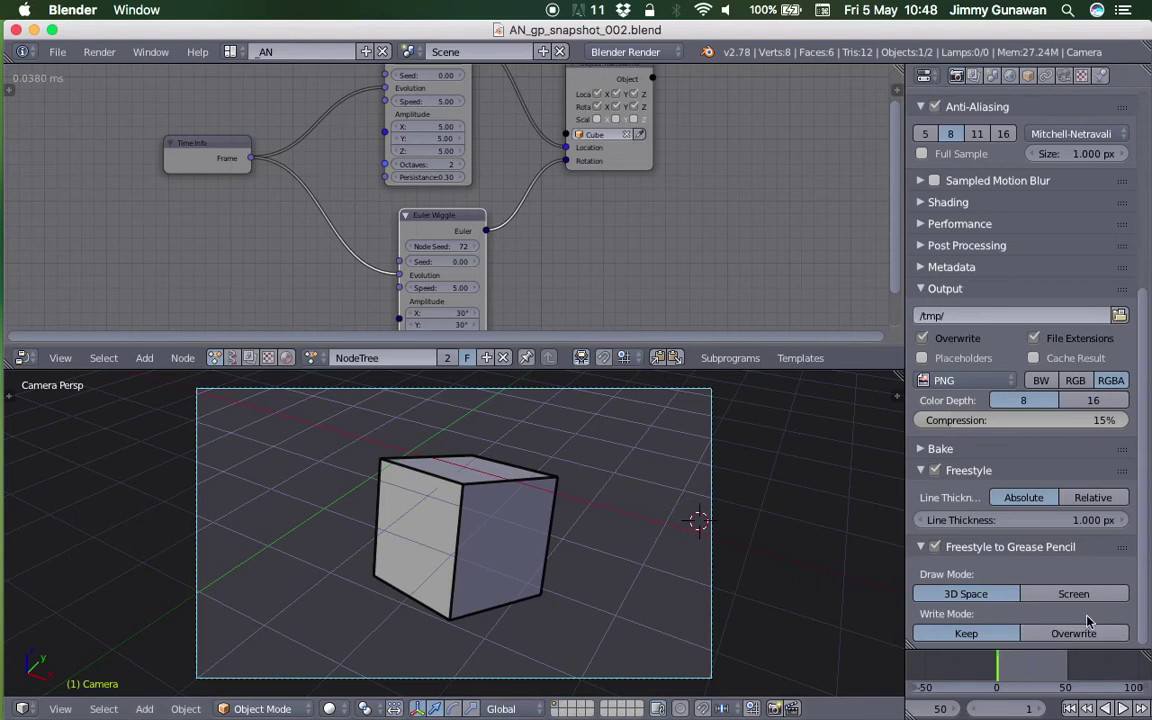
scroll(1145, 327, up, 7)
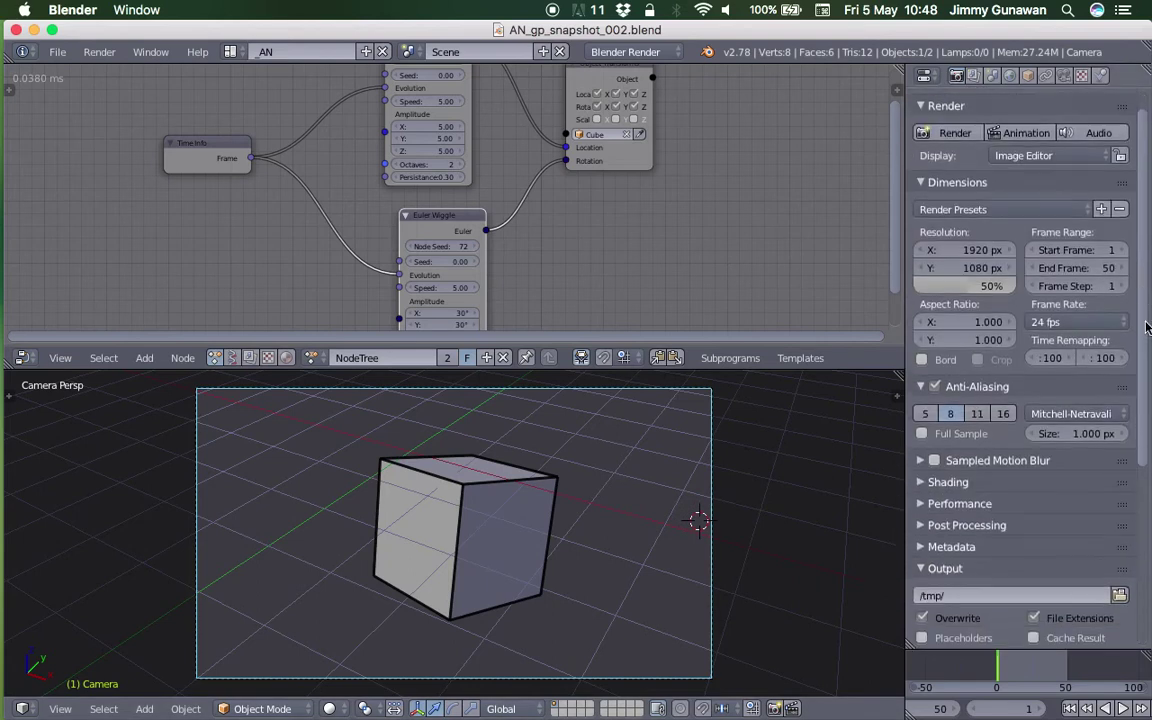
scroll(1145, 327, down, 1)
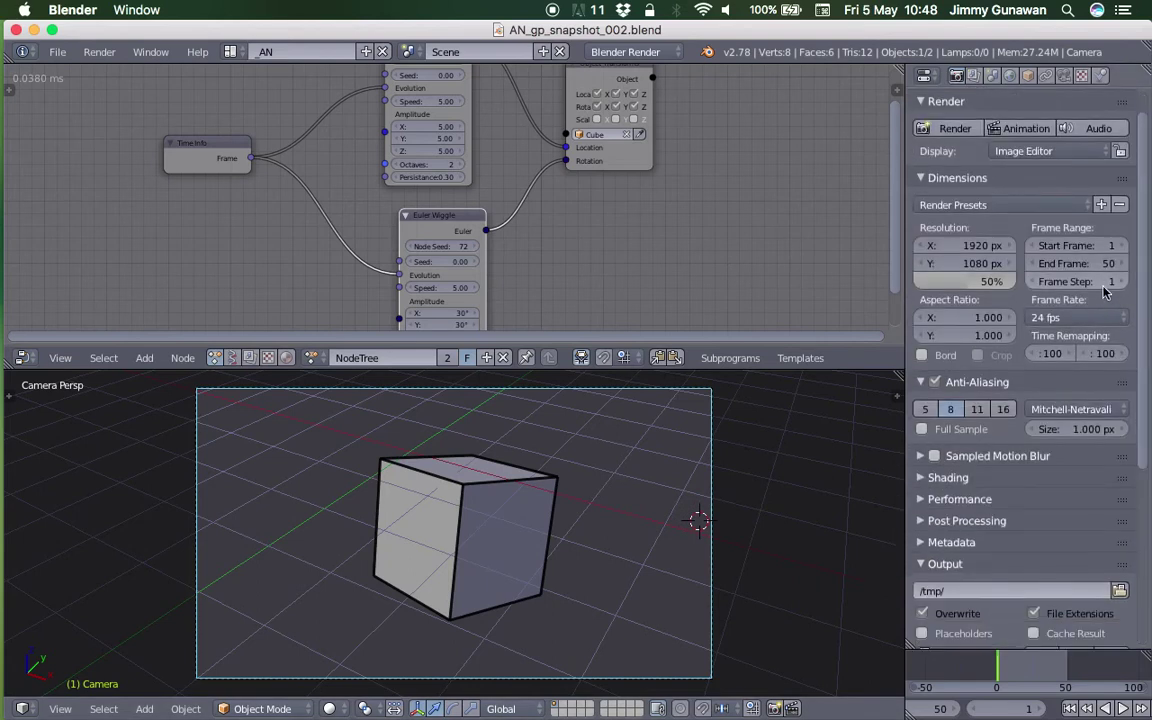
click(1095, 283)
key(Escape)
key(ctrl+s)
click(1097, 286)
Play the animation briefly to preview the cube's motion against its Grease Pencil outline
drag(1144, 312, 1144, 466)
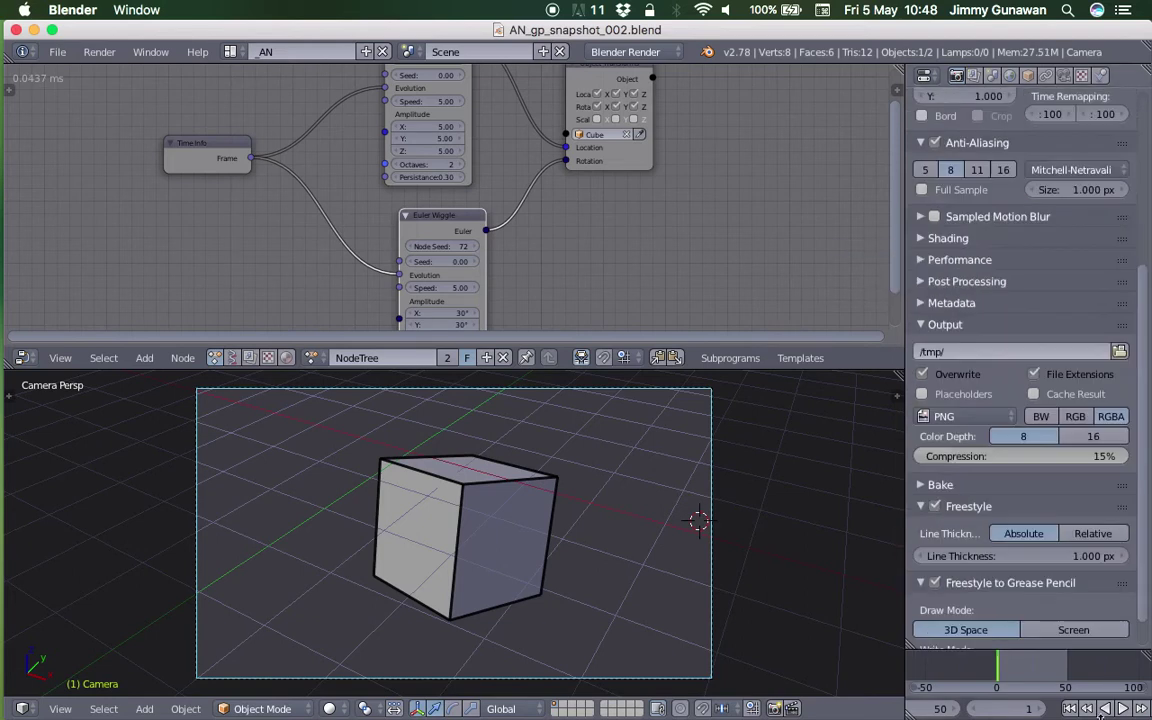
click(1120, 708)
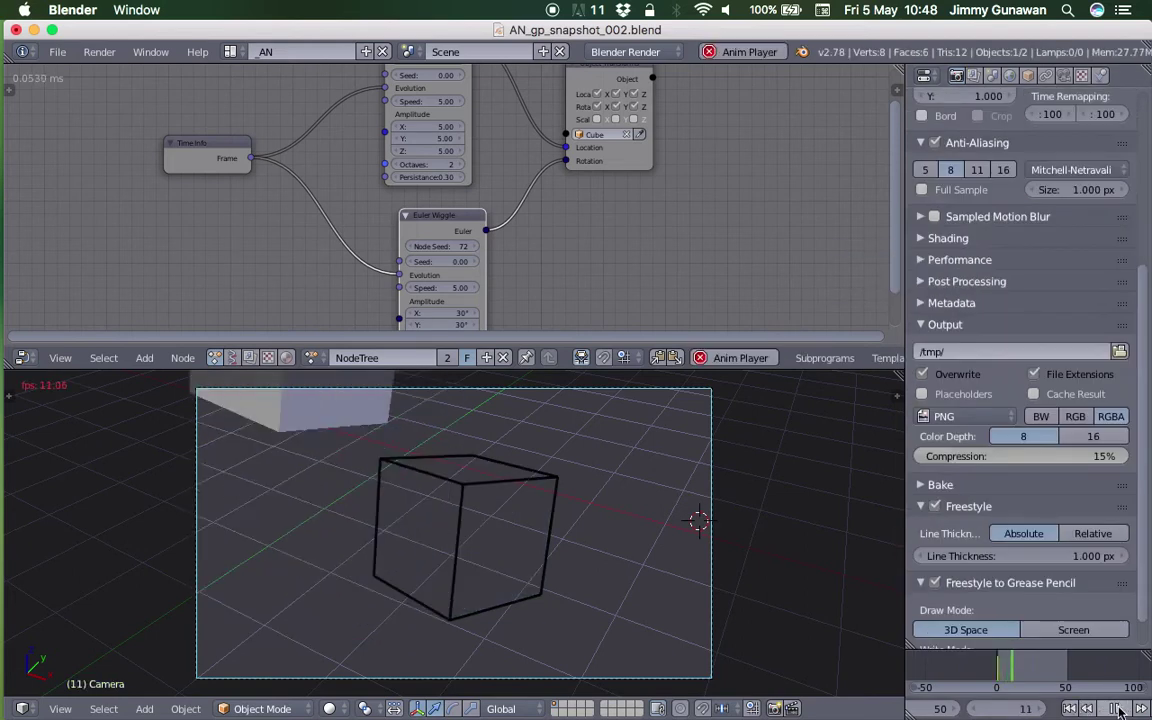
key(Escape)
Render the animation over frames 1 to 50 and return to the camera view
scroll(952, 230, up, 7)
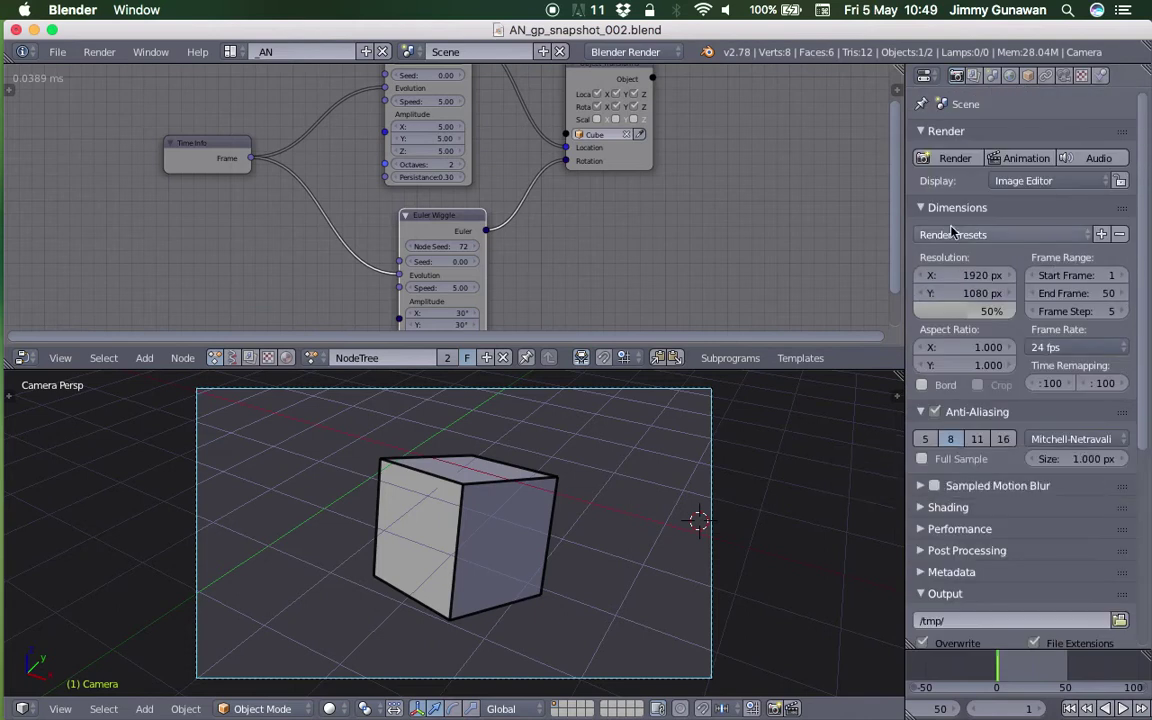
click(1018, 158)
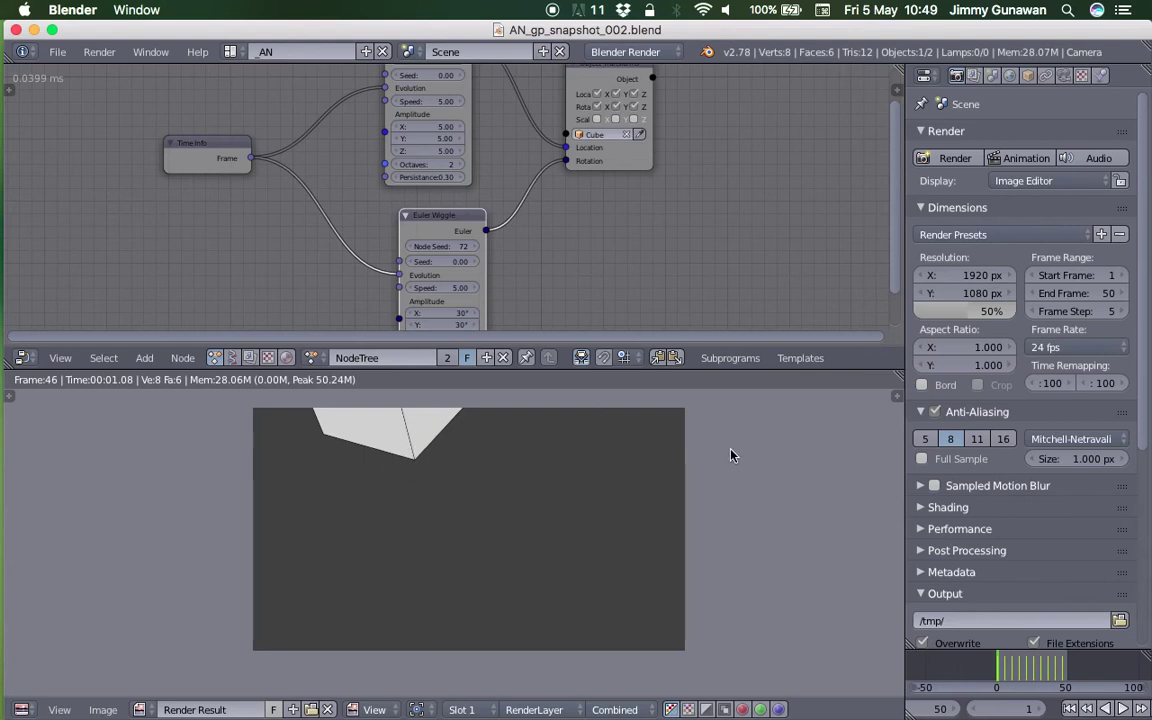
key(Escape)
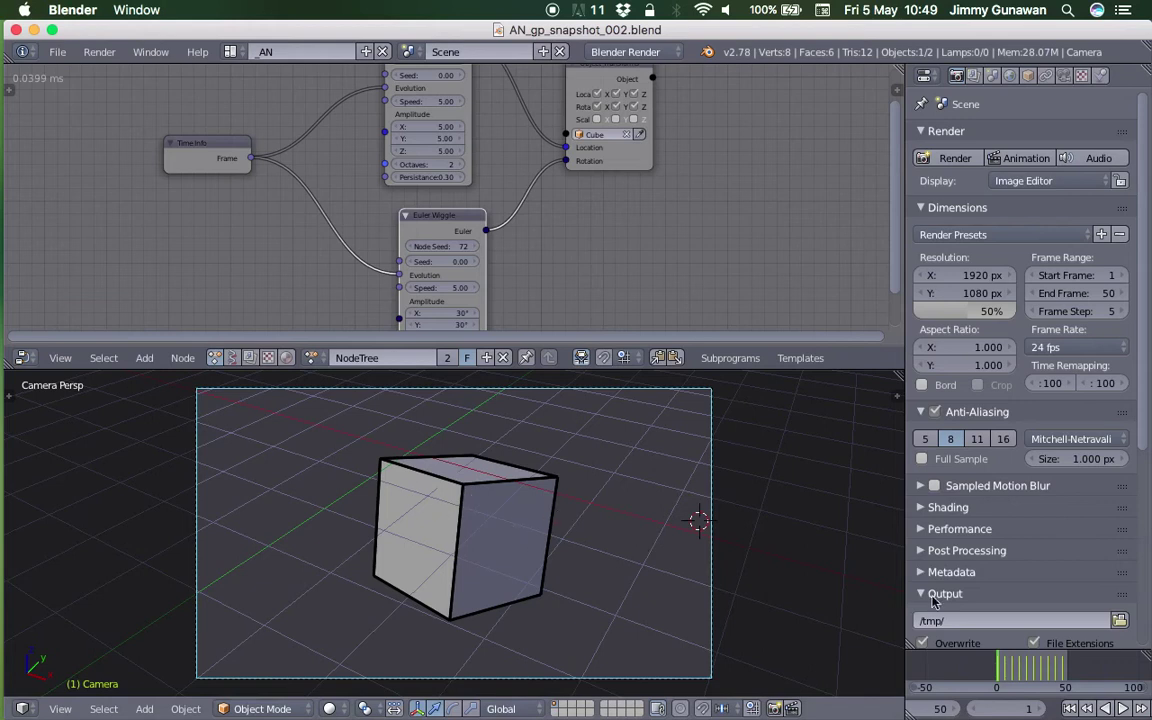
Play and scrub through the animation to review the kept Grease Pencil snapshots, stopping at frame 33
key(alt+a)
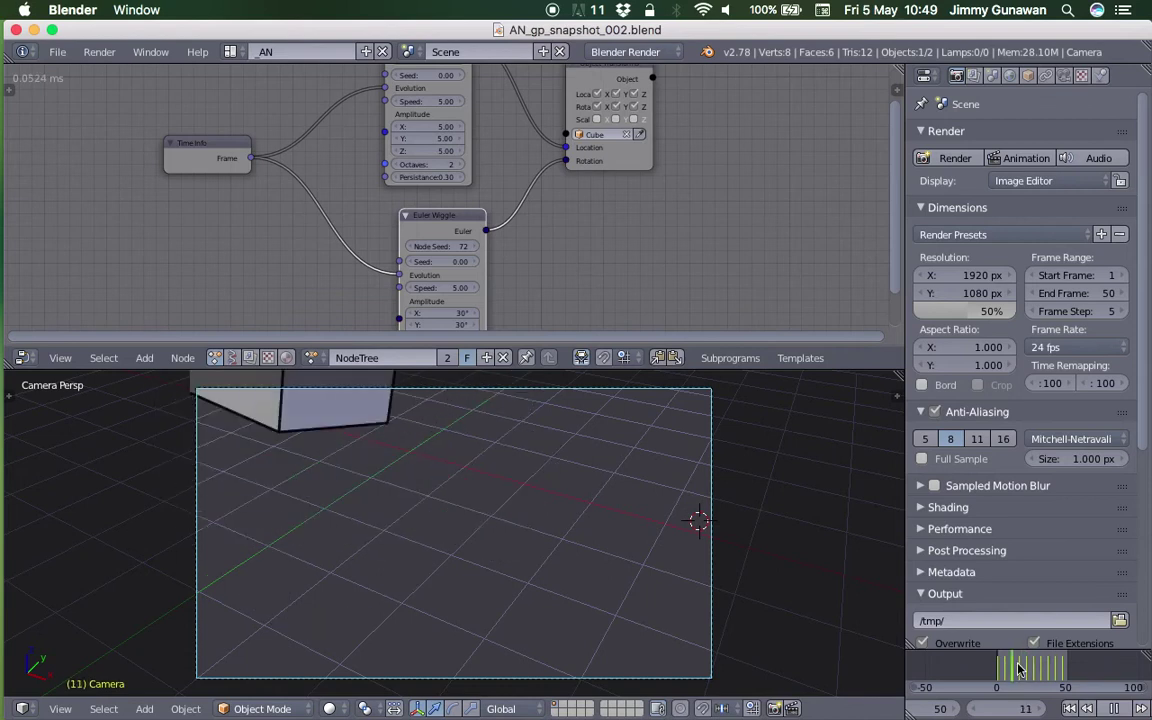
key(alt+a)
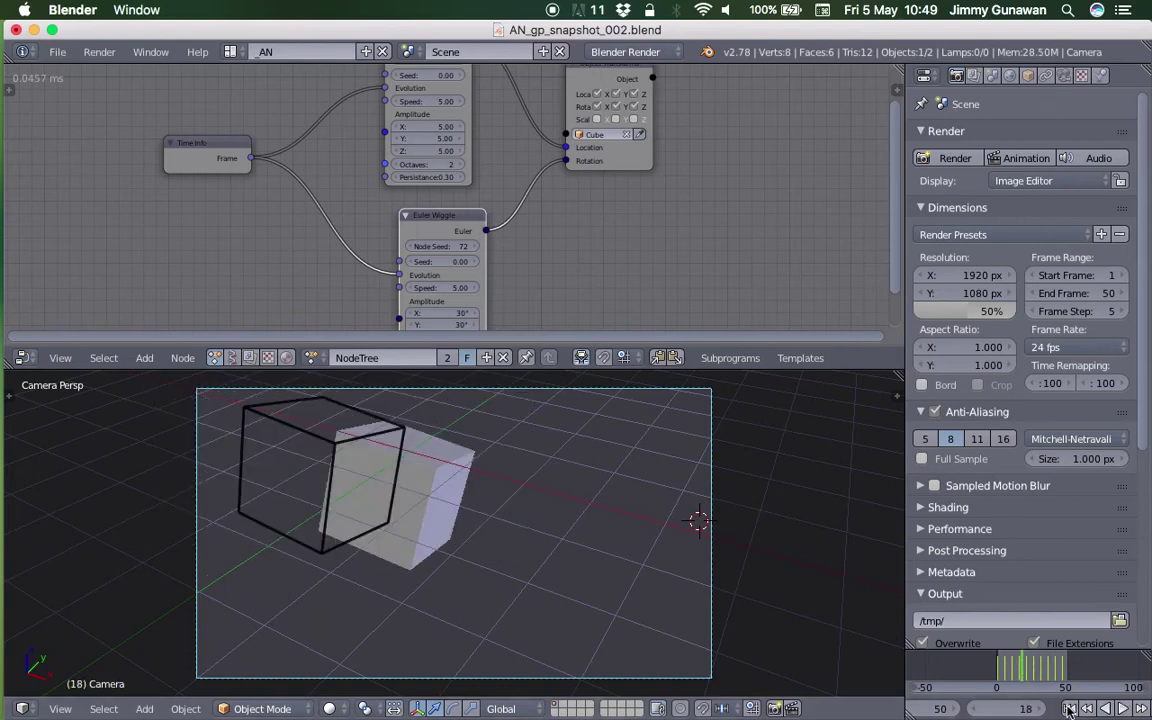
key(alt+a)
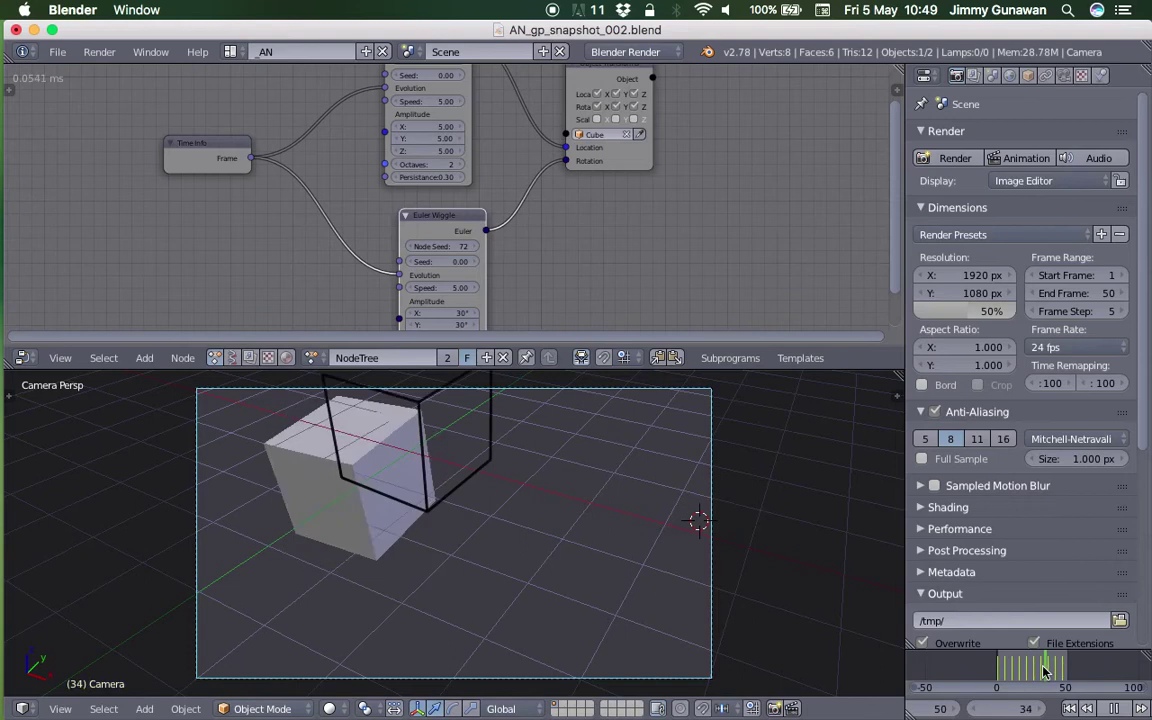
drag(1043, 670, 1042, 670)
key(ctrl+s)
click(586, 536)
Enlarge the node editor and add a Number Wiggle node below the Object Transforms Output node
middle_drag(598, 198, 590, 228)
scroll(590, 228, up, 1)
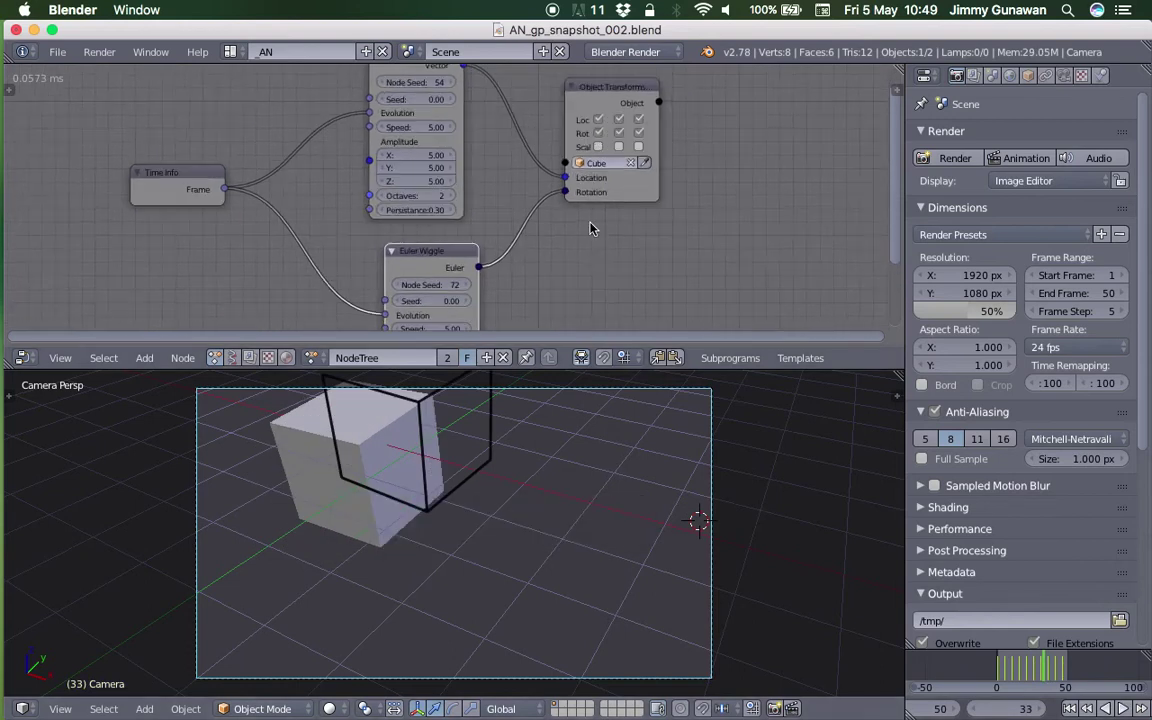
scroll(590, 228, up, 2)
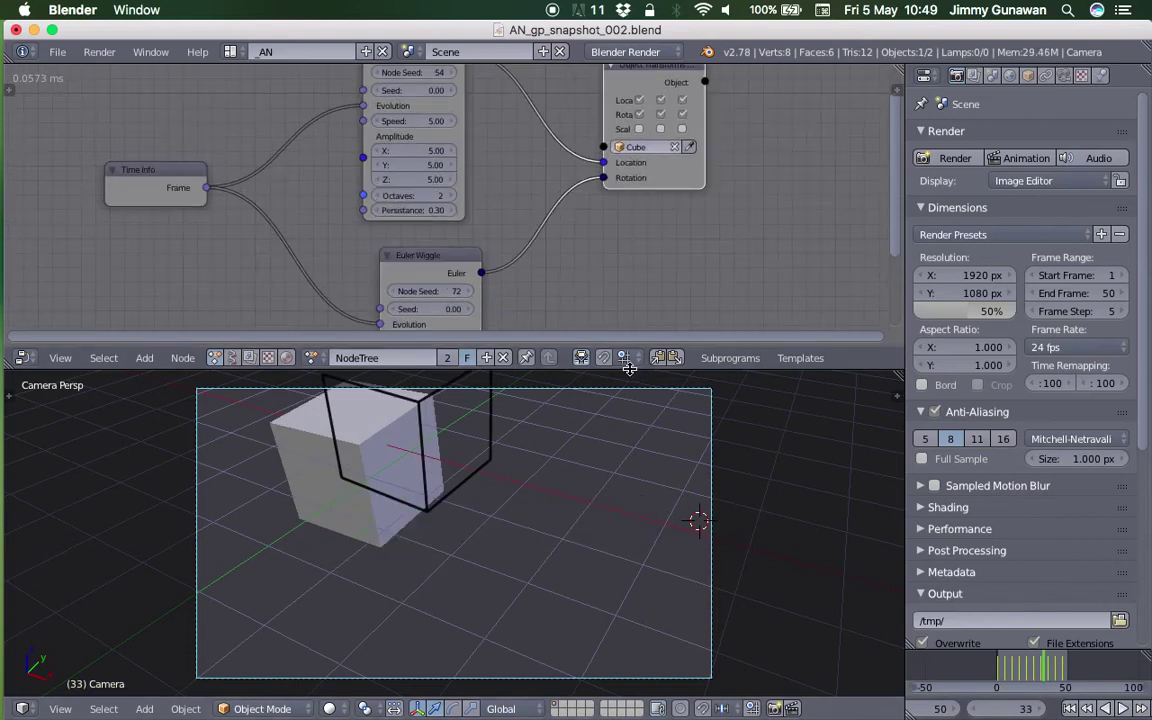
drag(629, 368, 629, 485)
key(shift+a)
mouse_move(603, 310)
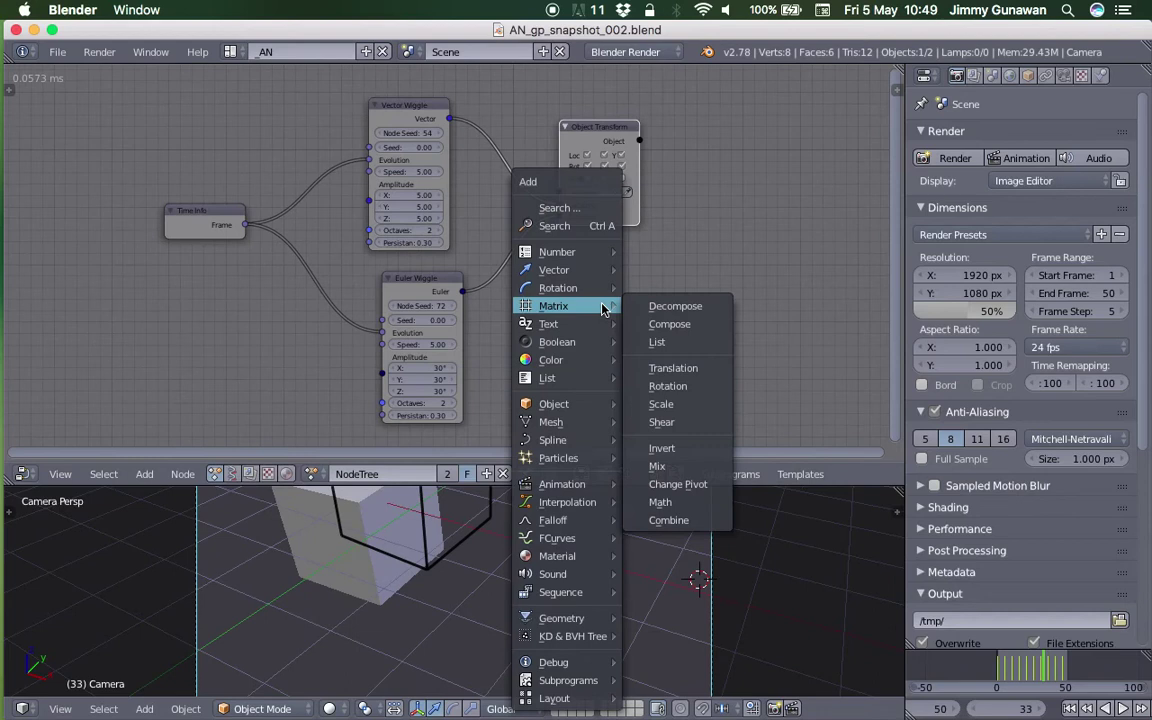
click(575, 226)
text(numb)
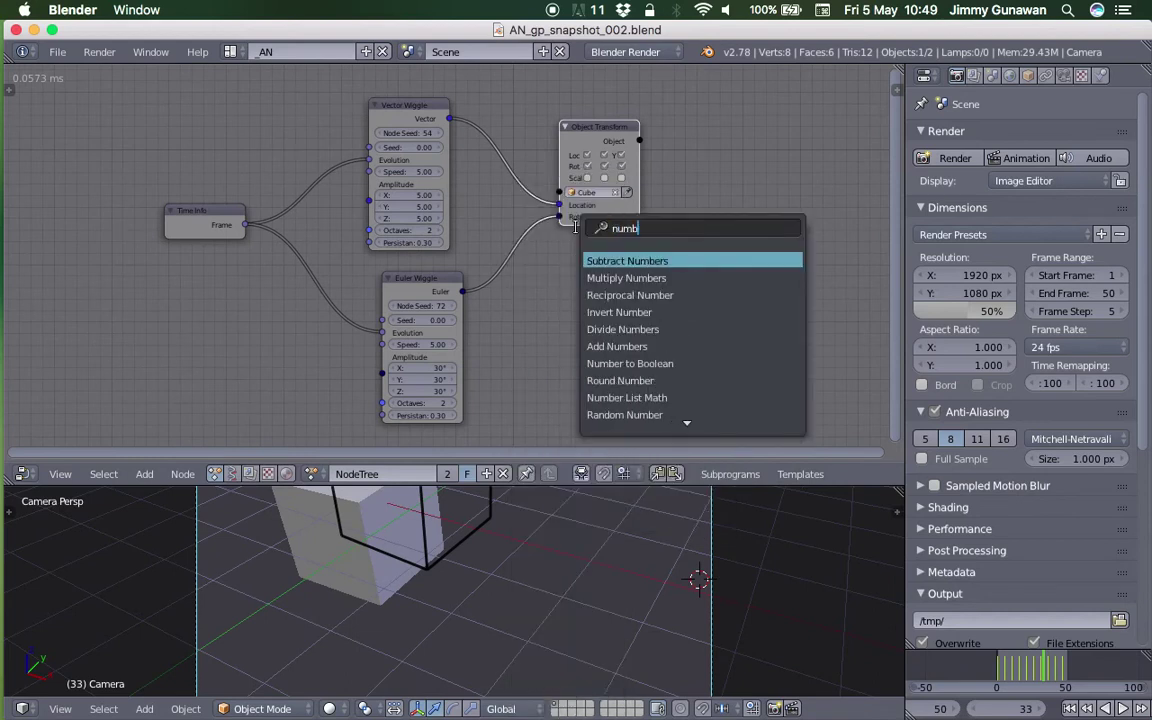
text(er w)
key(Return)
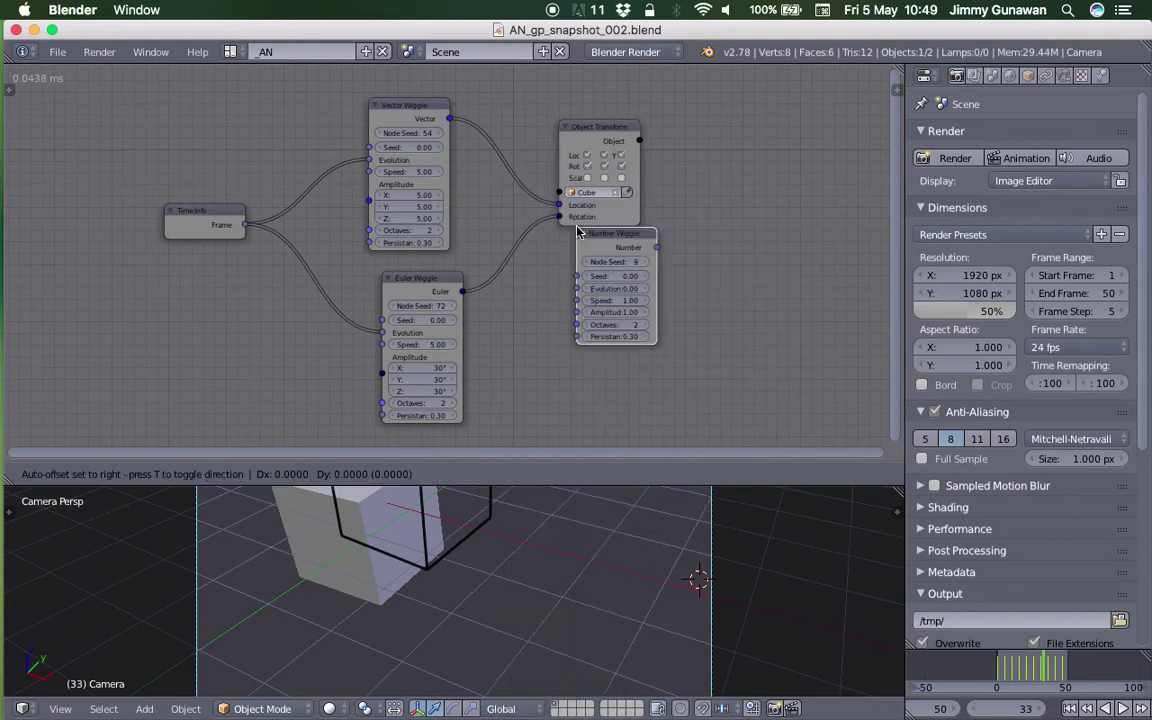
click(572, 261)
Space out the Object Transforms Output and Number Wiggle nodes and link Time Info's Frame to the Number Wiggle's Evolution
drag(618, 221, 795, 202)
drag(626, 266, 680, 285)
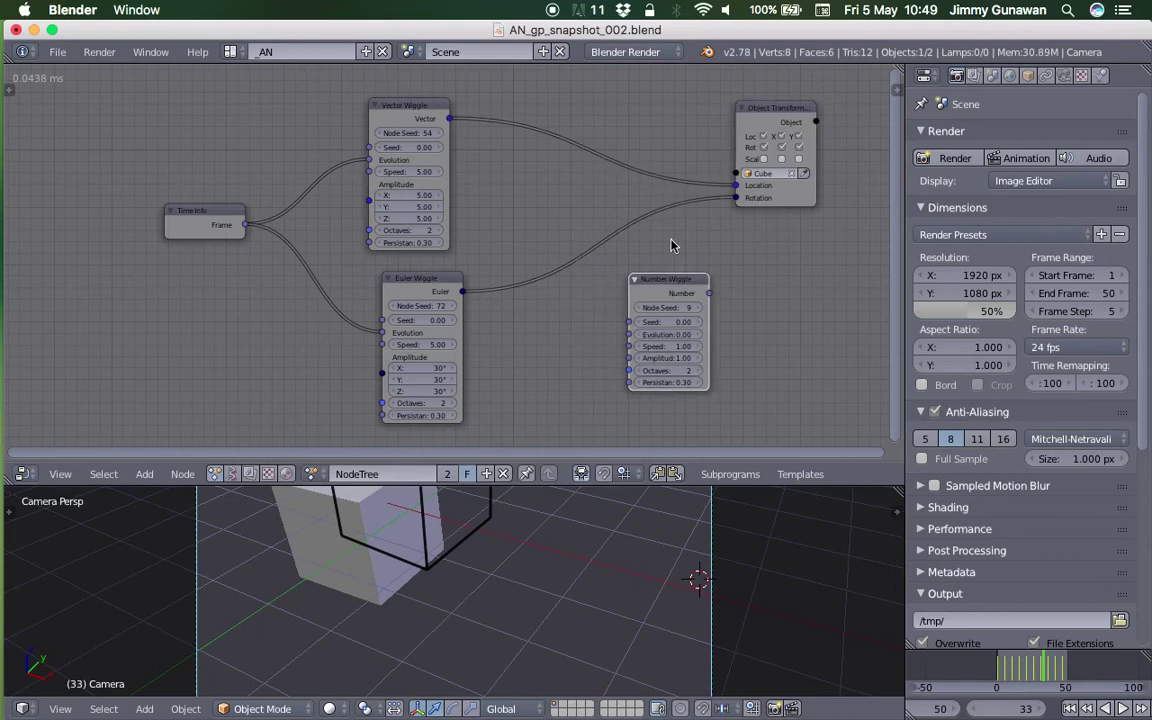
drag(242, 227, 635, 341)
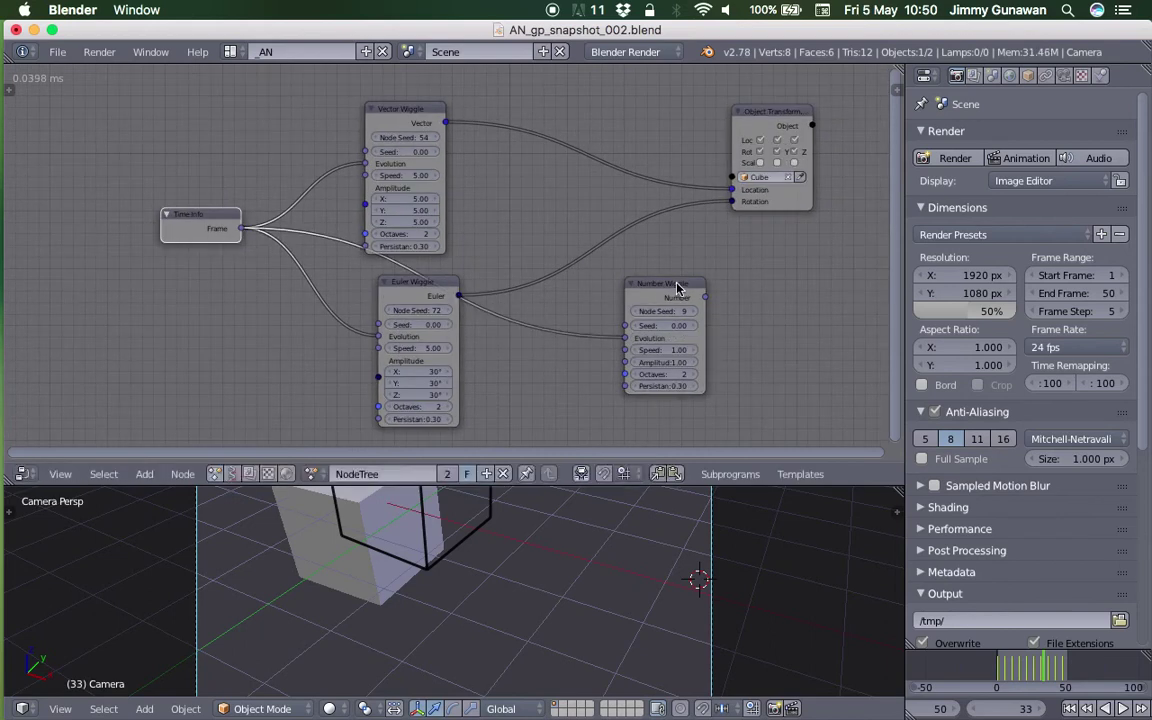
Duplicate the Number Wiggle node and link Time Info's Frame to the copy's Evolution
drag(679, 284, 704, 253)
key(shift+d)
click(606, 365)
middle_drag(606, 365, 603, 304)
drag(248, 175, 583, 348)
drag(585, 320, 632, 331)
Make a third Number Wiggle node by duplication and drive its Evolution from Time Info's Frame
key(shift+d)
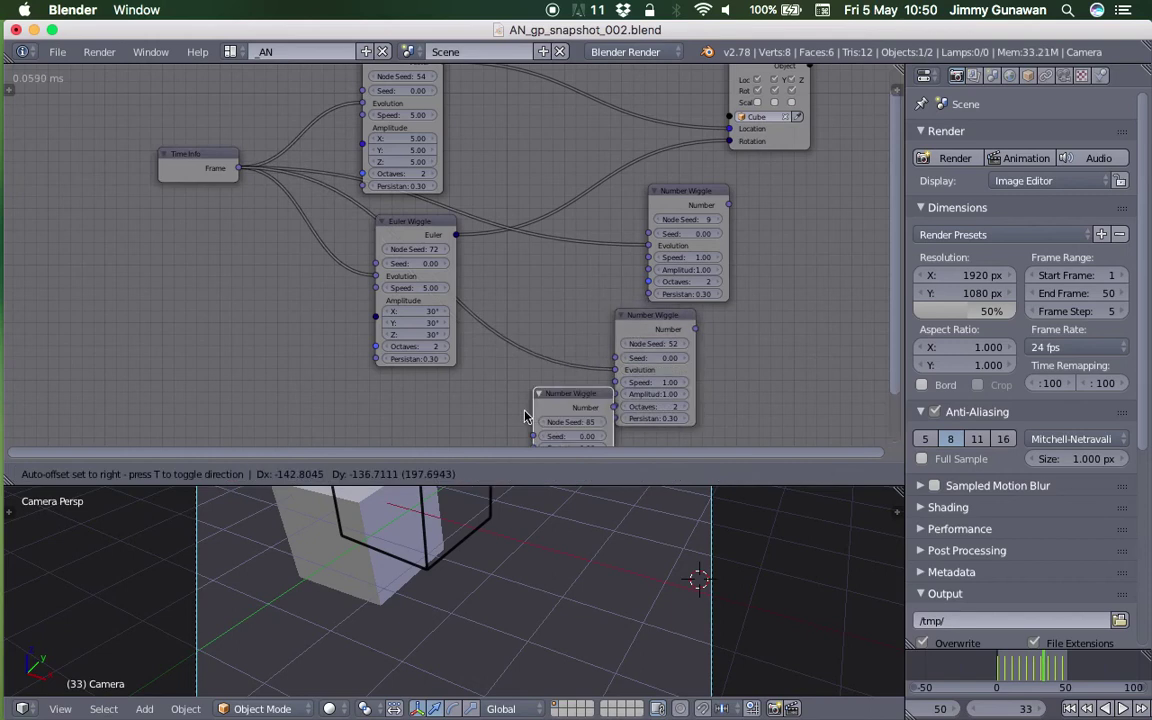
click(522, 408)
middle_drag(481, 345, 505, 312)
drag(264, 141, 532, 413)
scroll(490, 358, right, 3)
Vary the Number Wiggle nodes with node seeds 151, 150 and -3, using seed -3.30 on the second and 5.04 on the third
drag(487, 369, 532, 369)
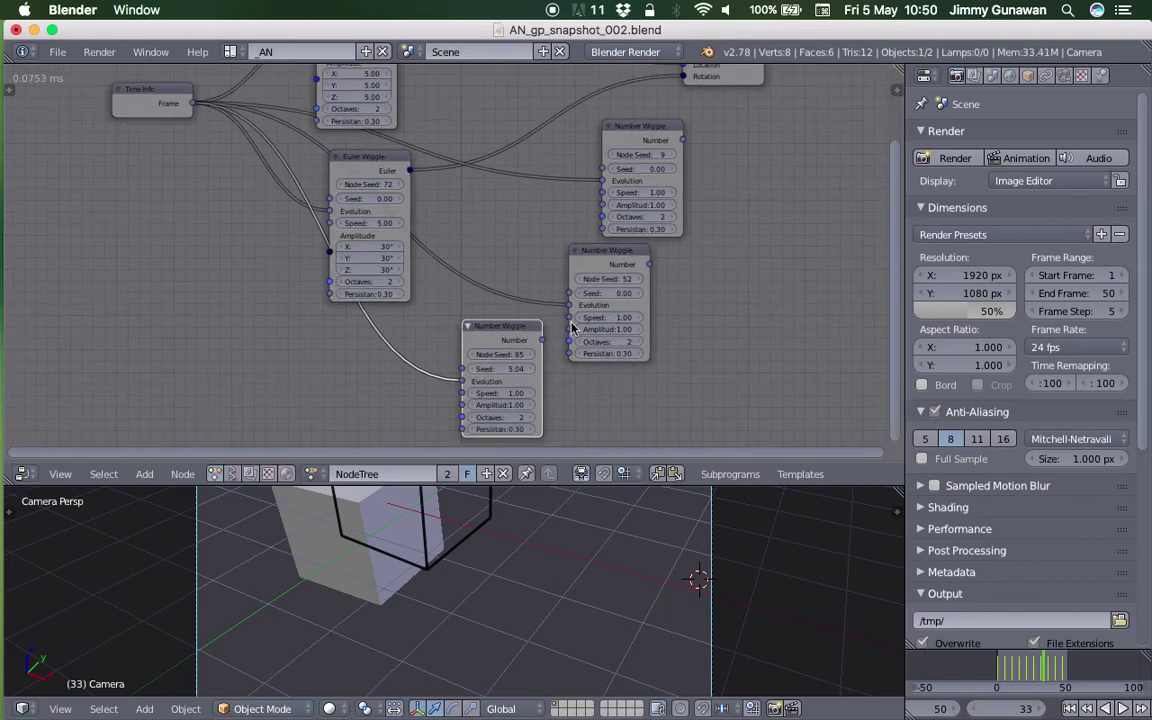
drag(618, 295, 690, 281)
drag(508, 358, 438, 358)
drag(631, 156, 742, 156)
Enable X, Y and Z scale on the cube's Object Transforms Output node
middle_drag(550, 204, 467, 249)
drag(644, 90, 766, 149)
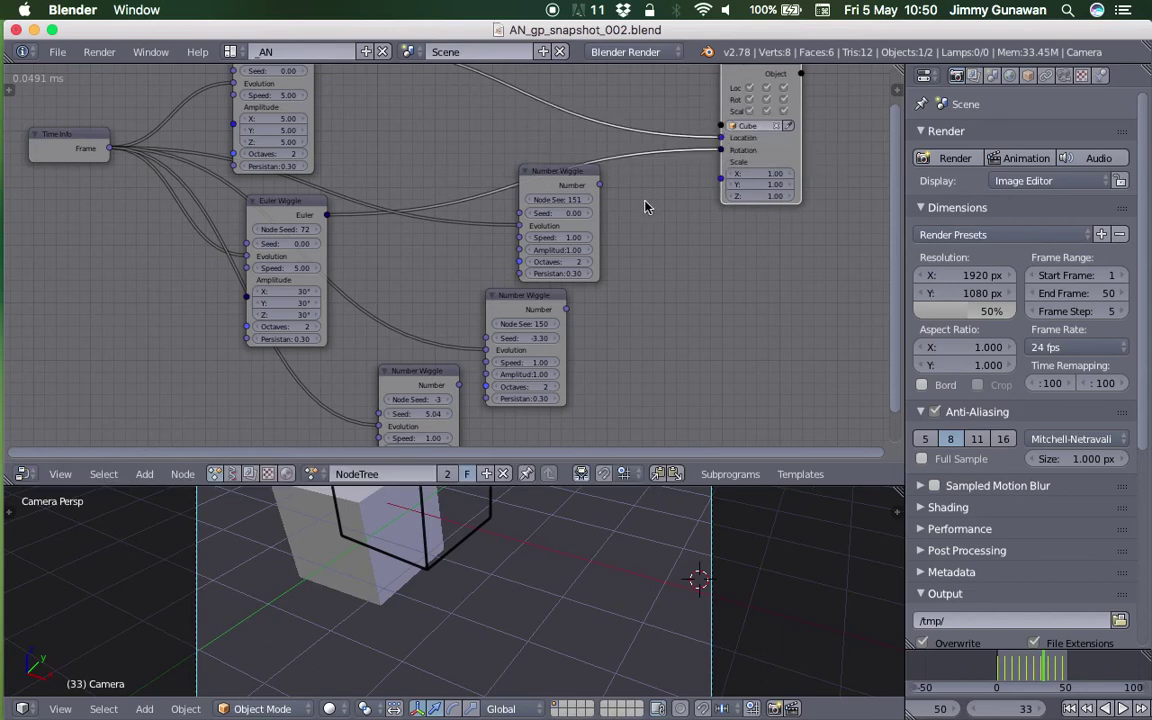
Try linking the first Number Wiggle straight to the Scale input, and delete the inserted Vector from Value node
drag(601, 187, 700, 170)
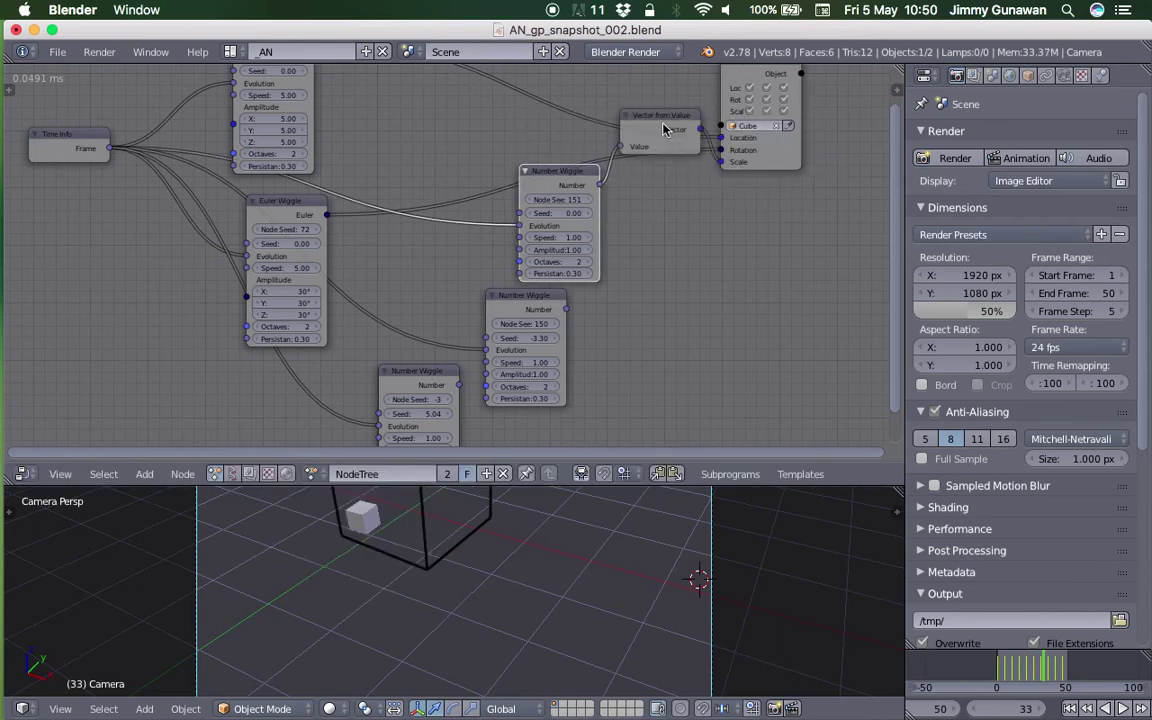
drag(662, 128, 688, 228)
key(x)
Try adding a Vector Input node and feeding it from the first Number Wiggle, and undo the link
key(shift+a)
click(680, 226)
text(vector)
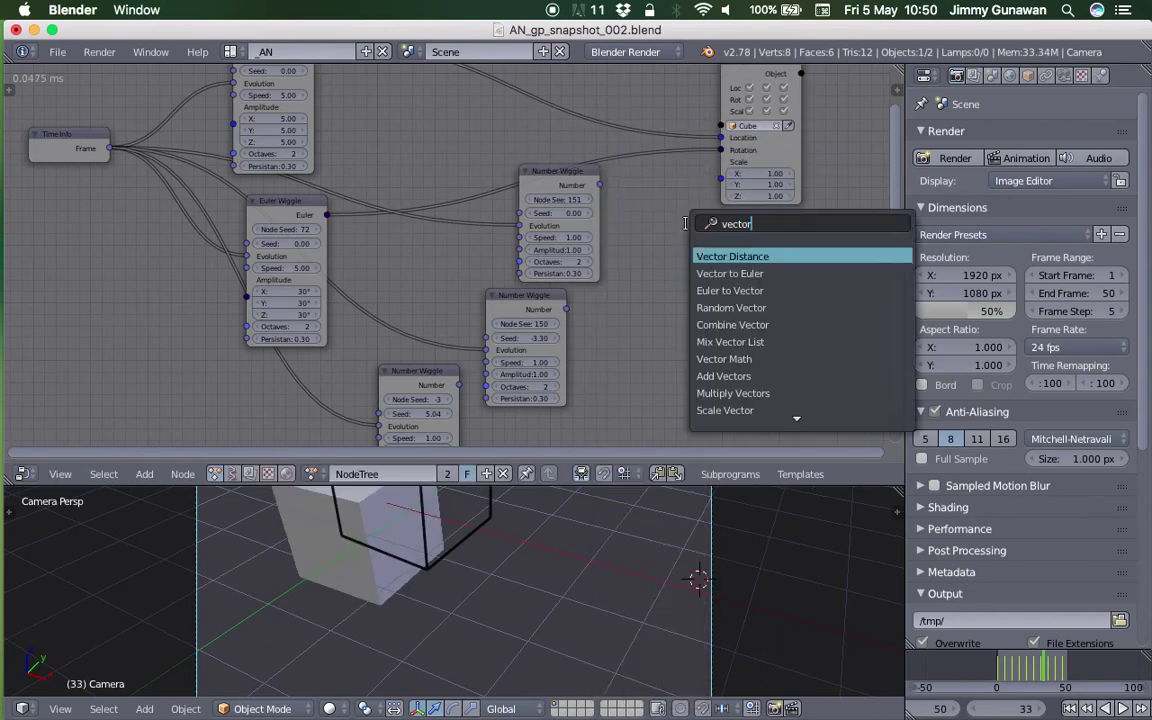
text( in)
key(Return)
click(689, 229)
drag(599, 185, 703, 254)
key(ctrl+z)
key(ctrl+z)
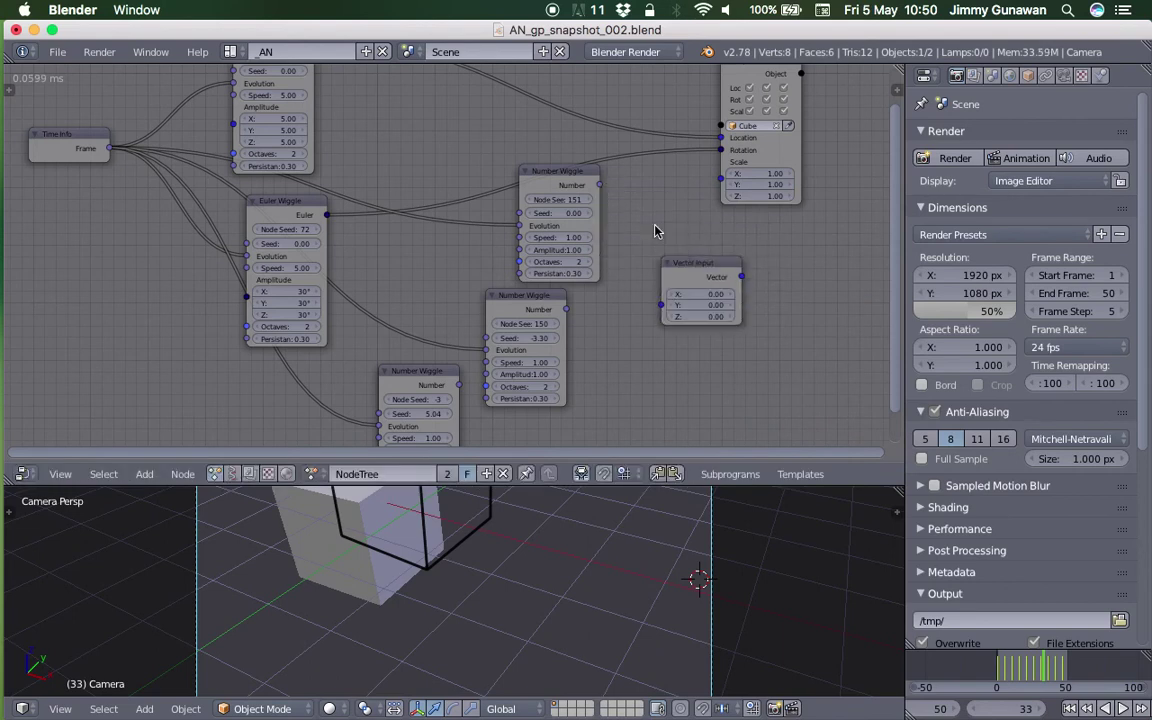
Add a Combine Vector node and link the three Number Wiggle outputs to its X, Y and Z inputs
key(shift+a)
mouse_move(697, 272)
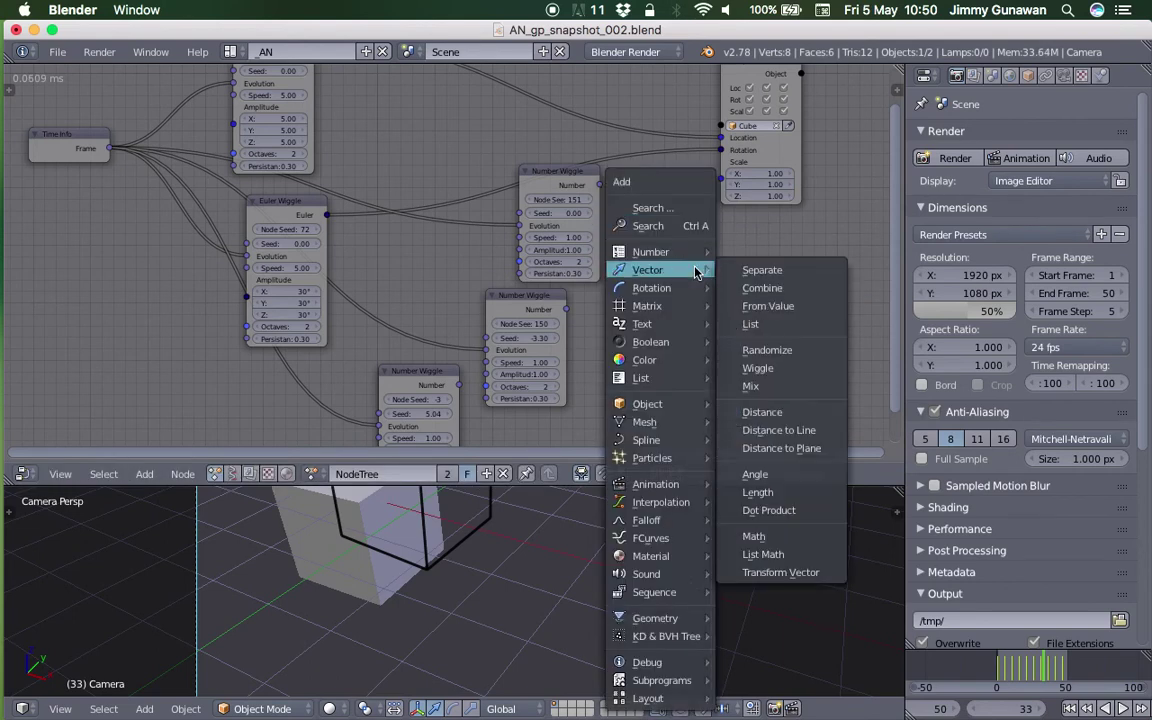
click(745, 288)
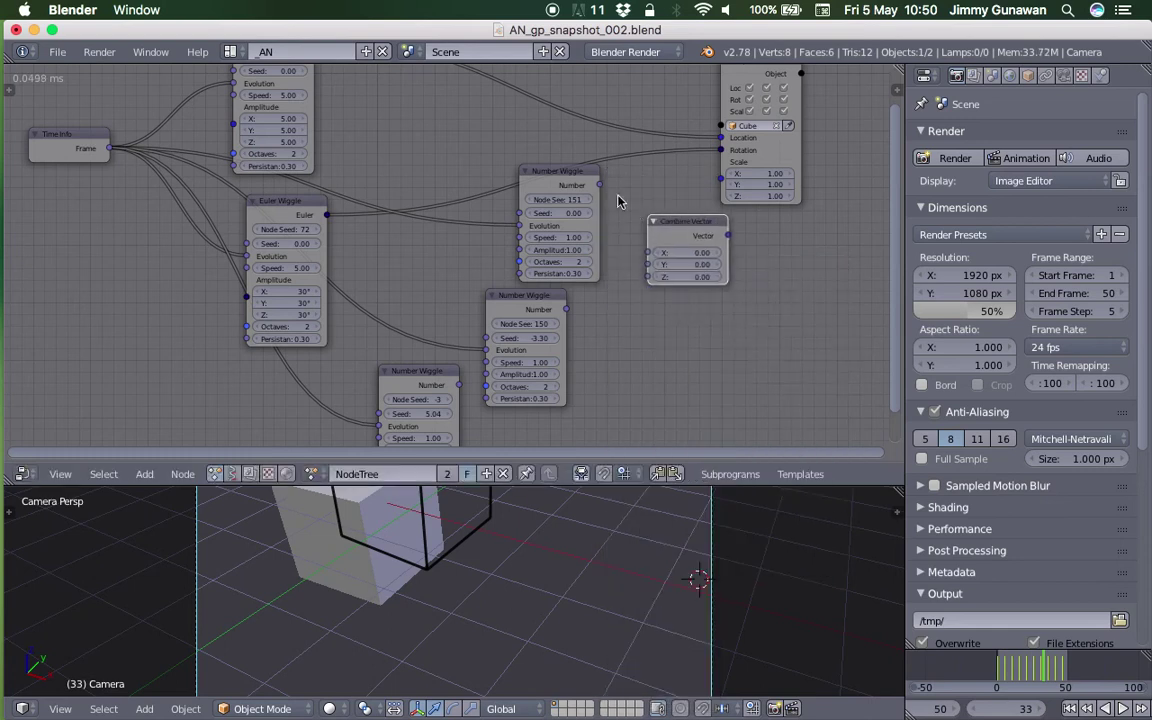
drag(599, 185, 648, 257)
drag(648, 264, 567, 309)
drag(461, 385, 652, 280)
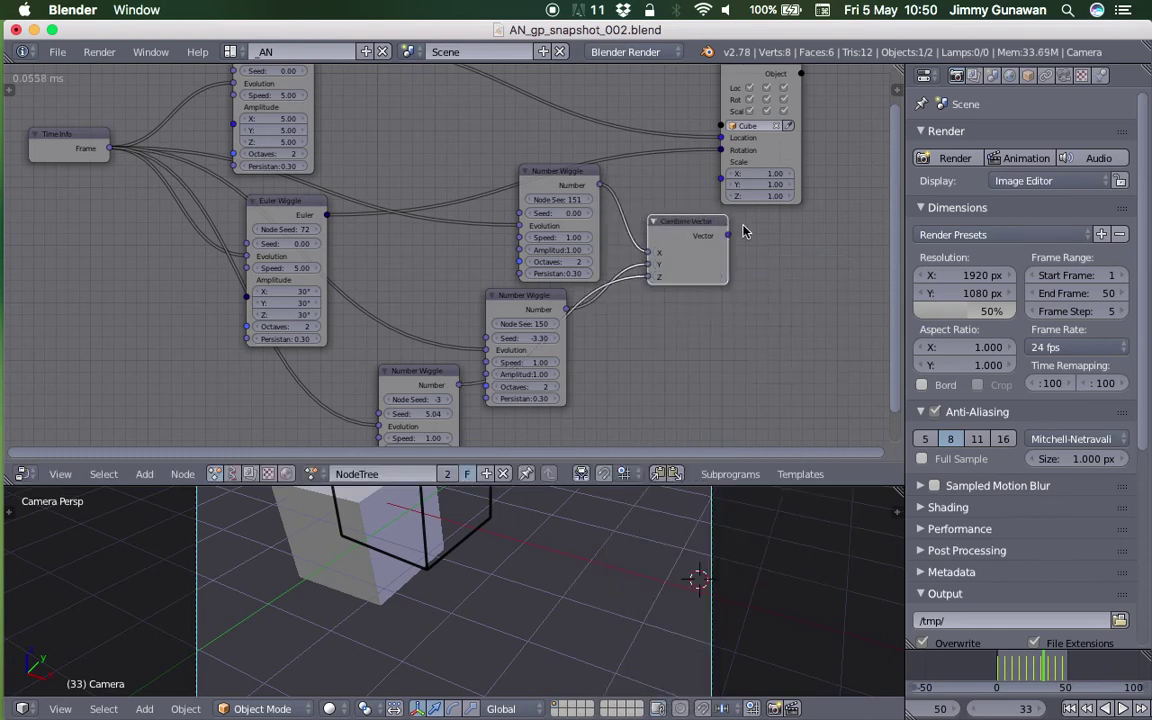
Link the Combine Vector output to the cube's Scale input and move the Object Transforms Output node clear
drag(729, 235, 723, 179)
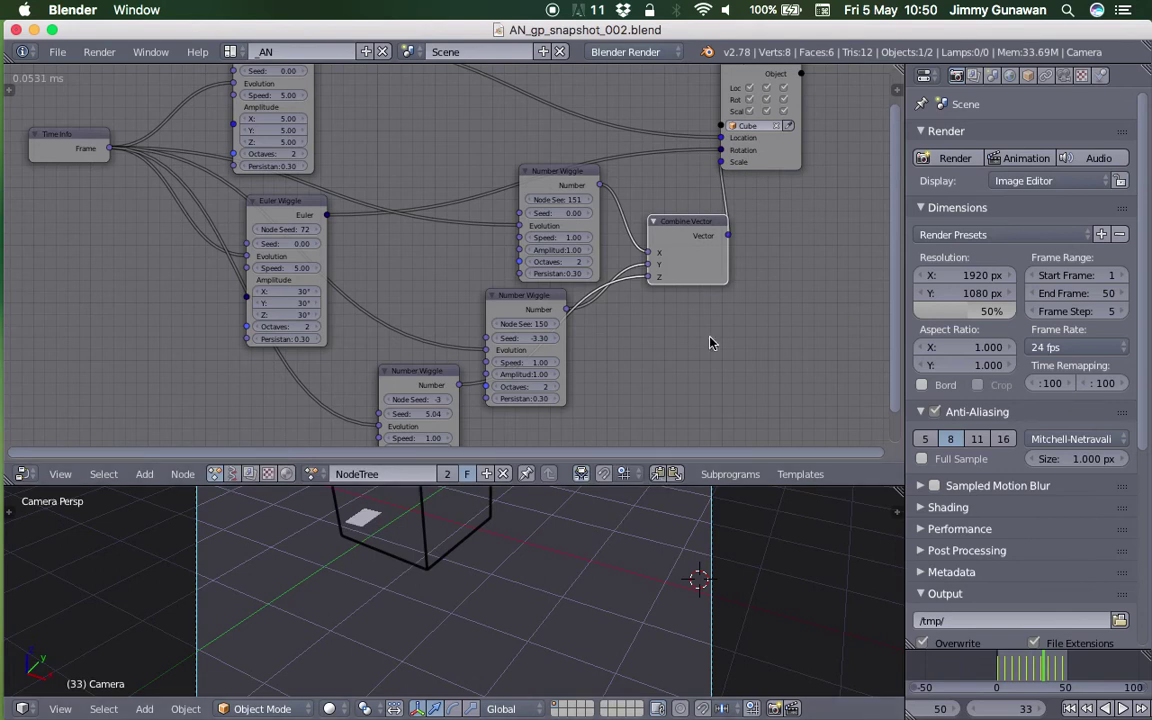
middle_drag(735, 230, 716, 221)
drag(779, 152, 831, 162)
scroll(731, 219, right, 3)
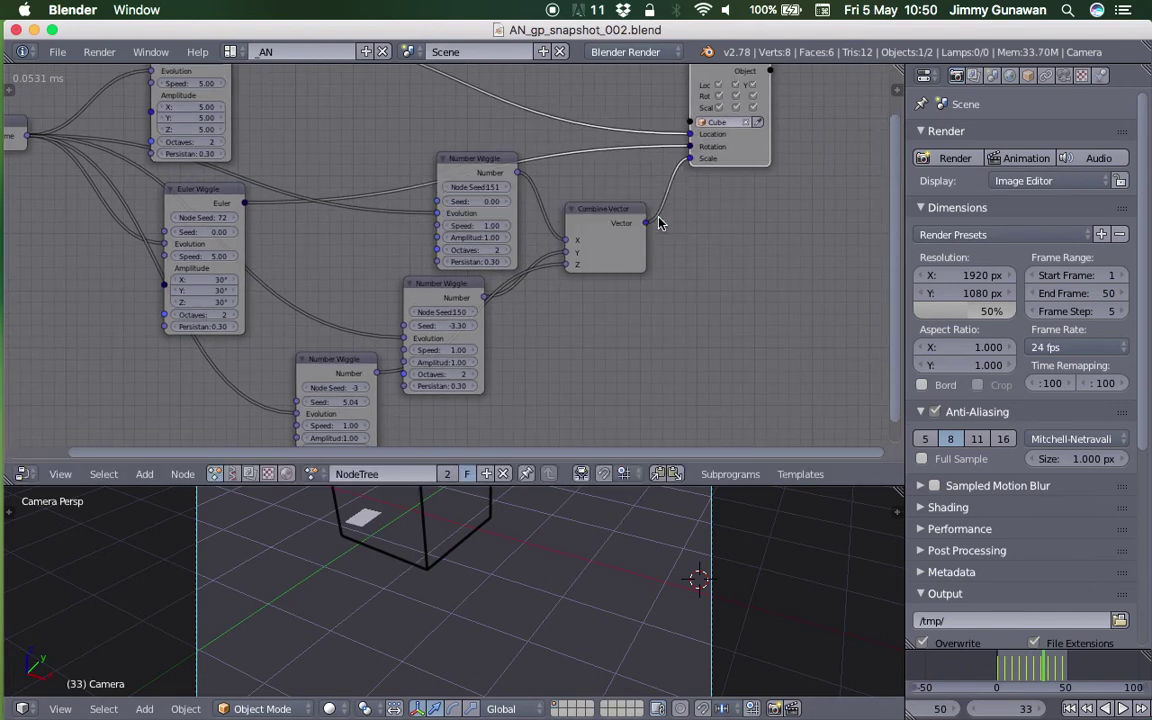
Play the animation in an enlarged 3D view to check the cube's wiggling scale
click(662, 562)
key(alt+a)
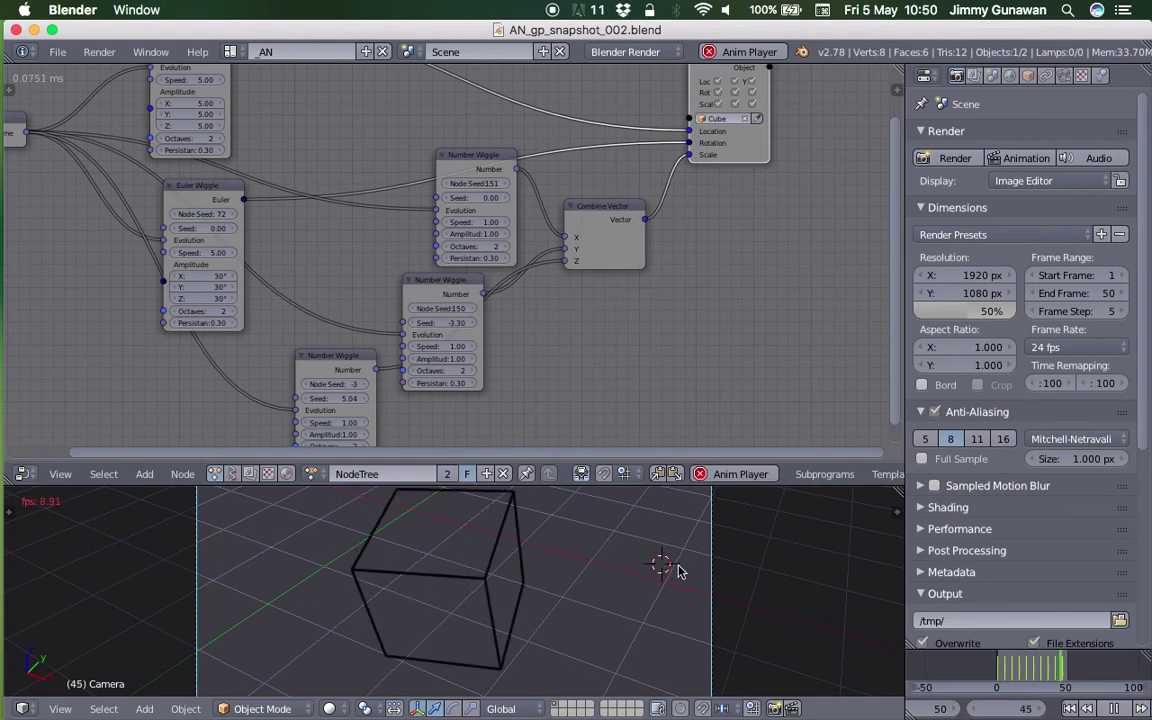
drag(657, 486, 657, 365)
Set the Vector Wiggle node's X, Y and Z amplitude to 2.00
scroll(268, 205, up, 6)
scroll(268, 205, left, 4)
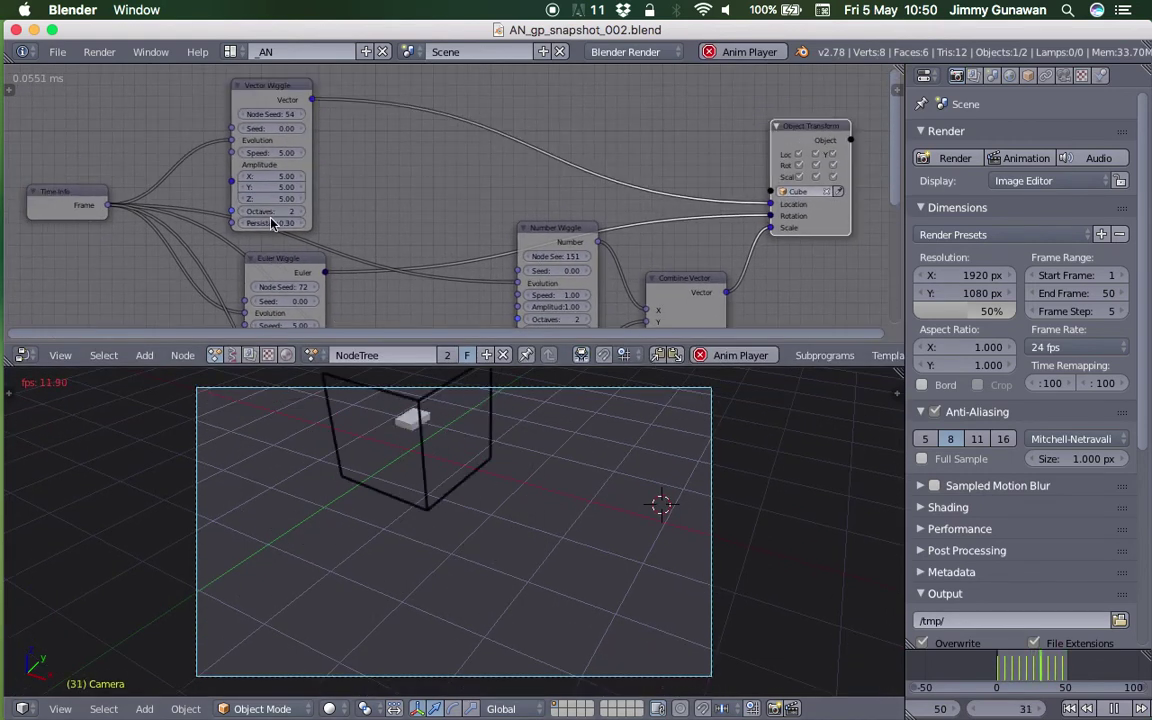
scroll(377, 180, up, 1)
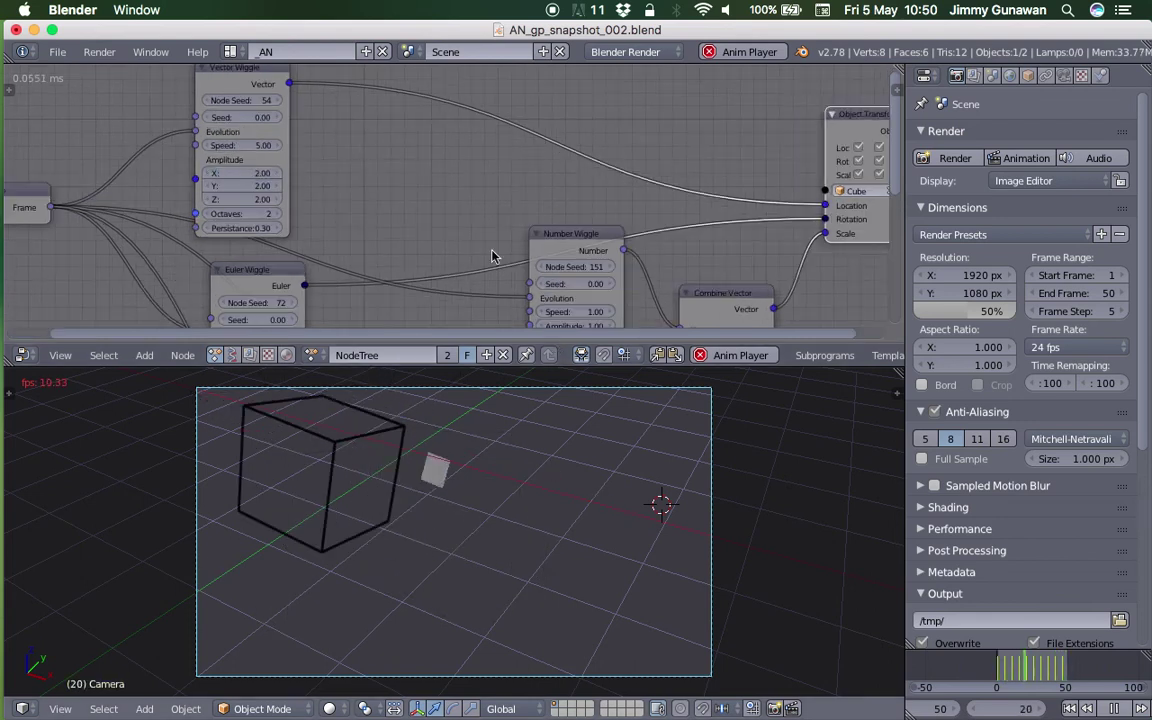
Set the amplitude of the Number Wiggle node with Node Seed 150 to 6.43 and stop the animation playback
middle_drag(470, 216, 412, 91)
middle_drag(545, 246, 467, 208)
scroll(527, 236, down, 2)
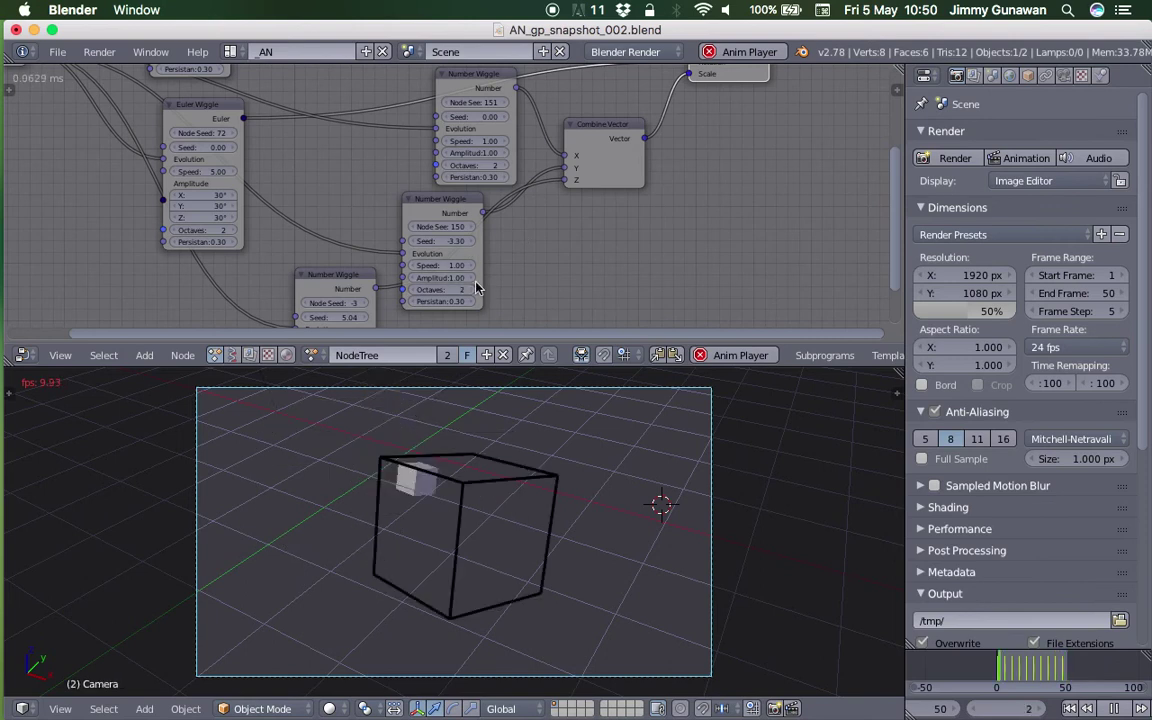
scroll(476, 282, up, 2)
middle_drag(547, 291, 531, 262)
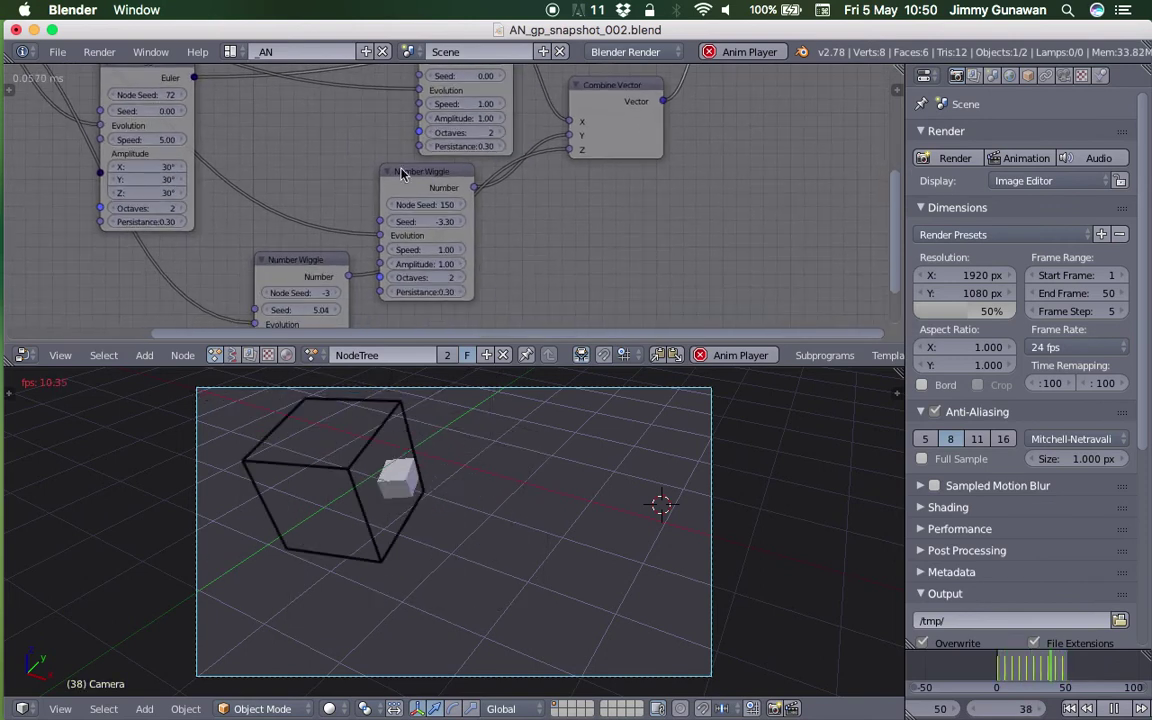
middle_drag(334, 160, 368, 257)
middle_drag(457, 226, 430, 155)
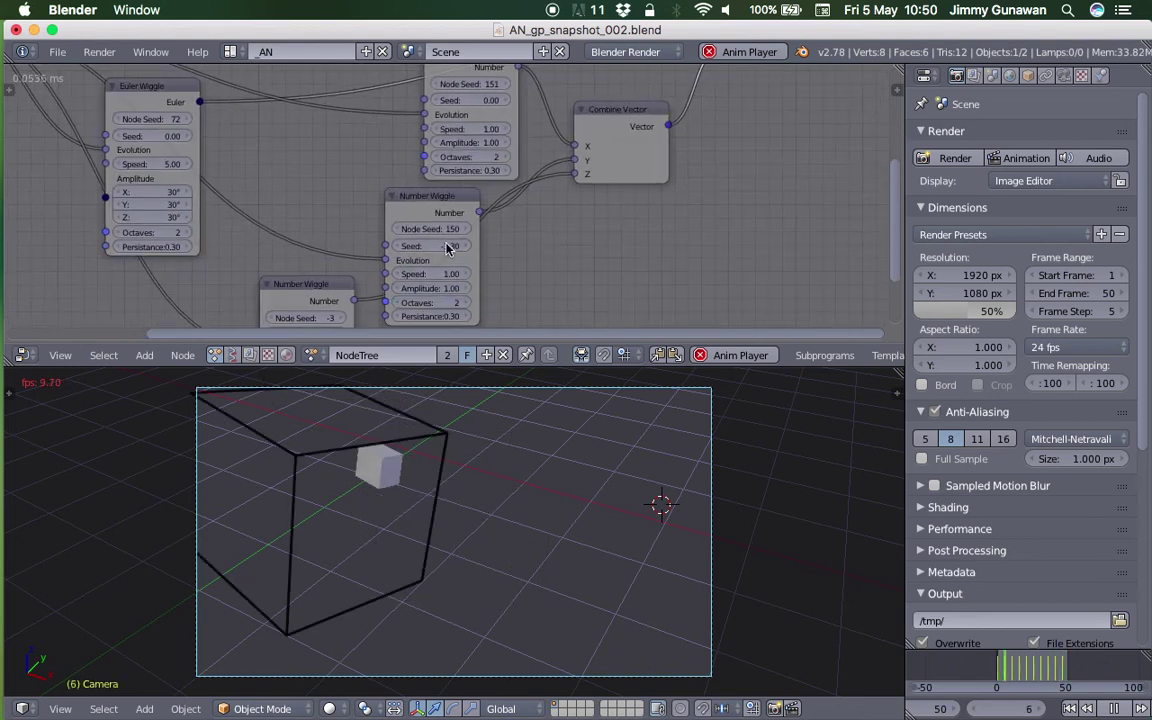
drag(437, 290, 600, 290)
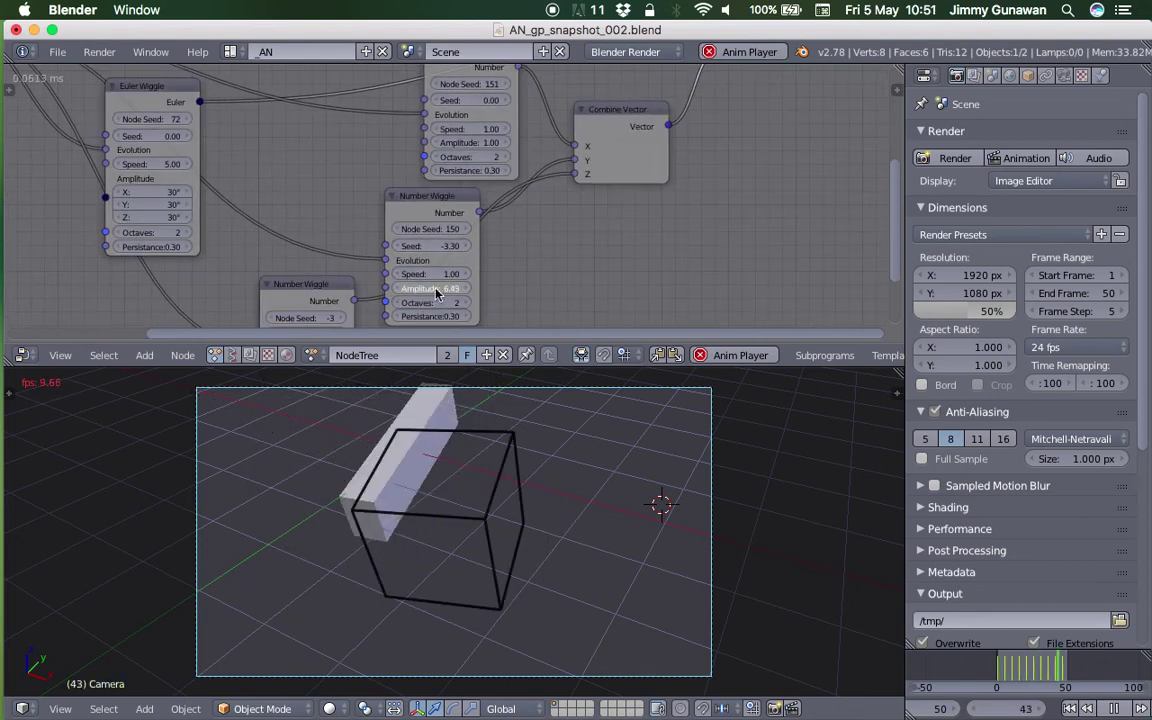
key(Escape)
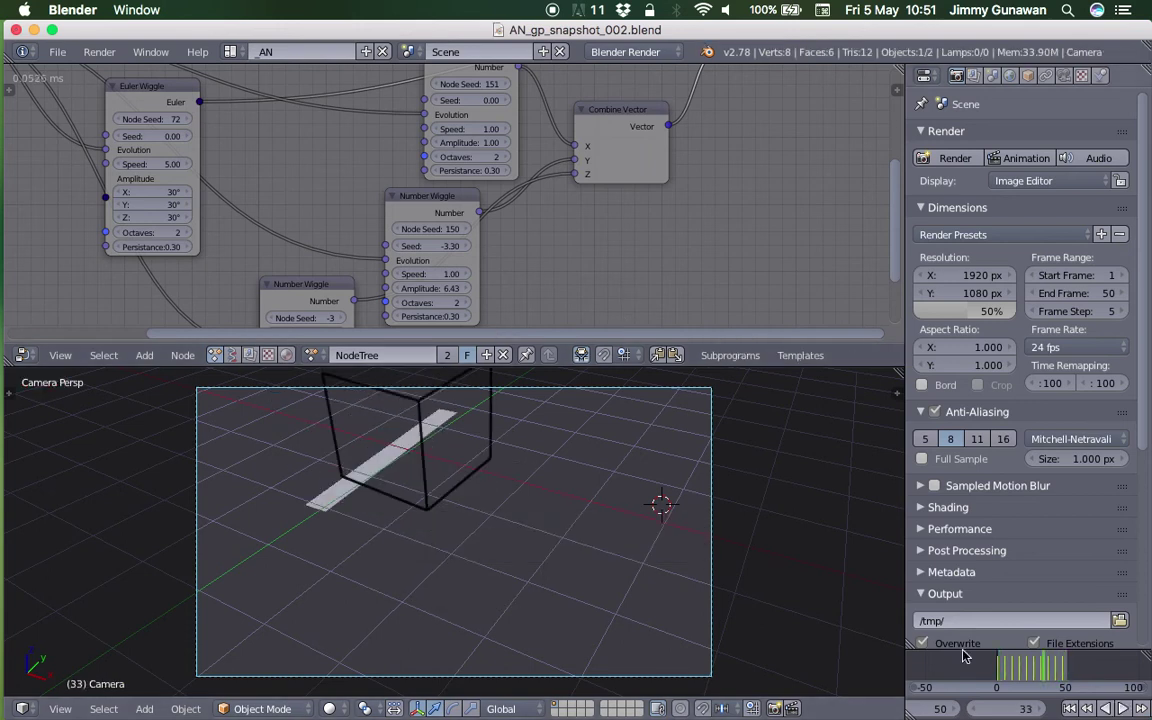
Return to the first frame, set the frame step to 1, render the whole animation and close the render view
click(1069, 709)
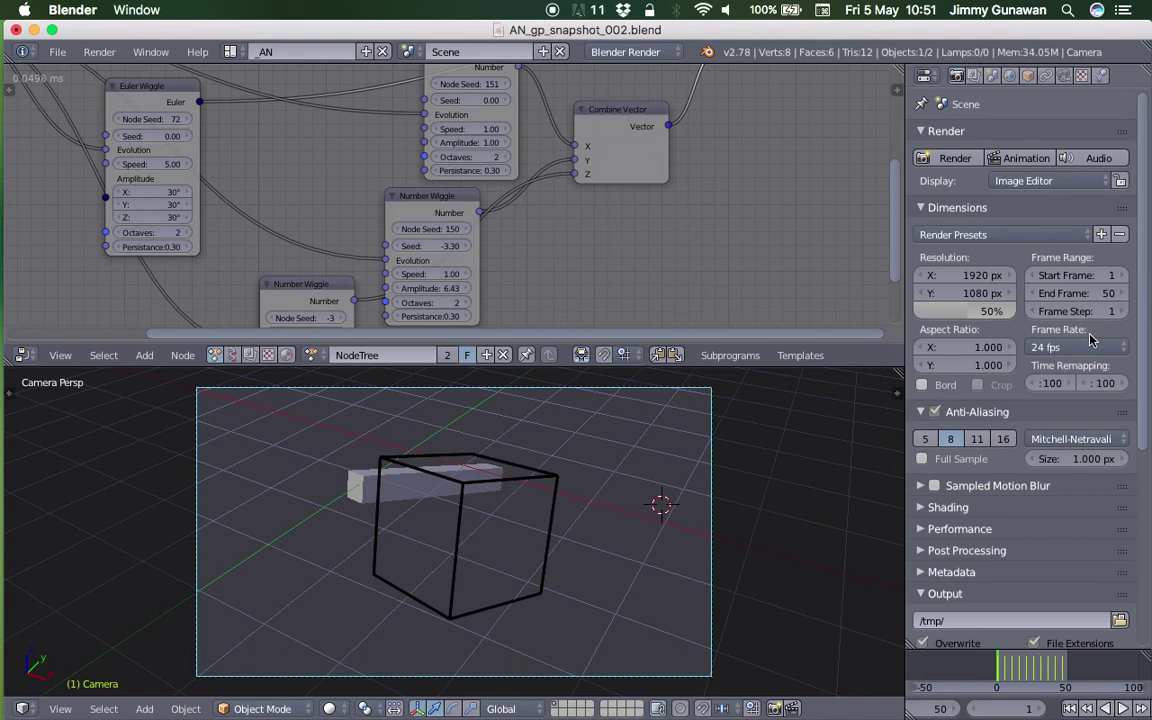
click(1029, 158)
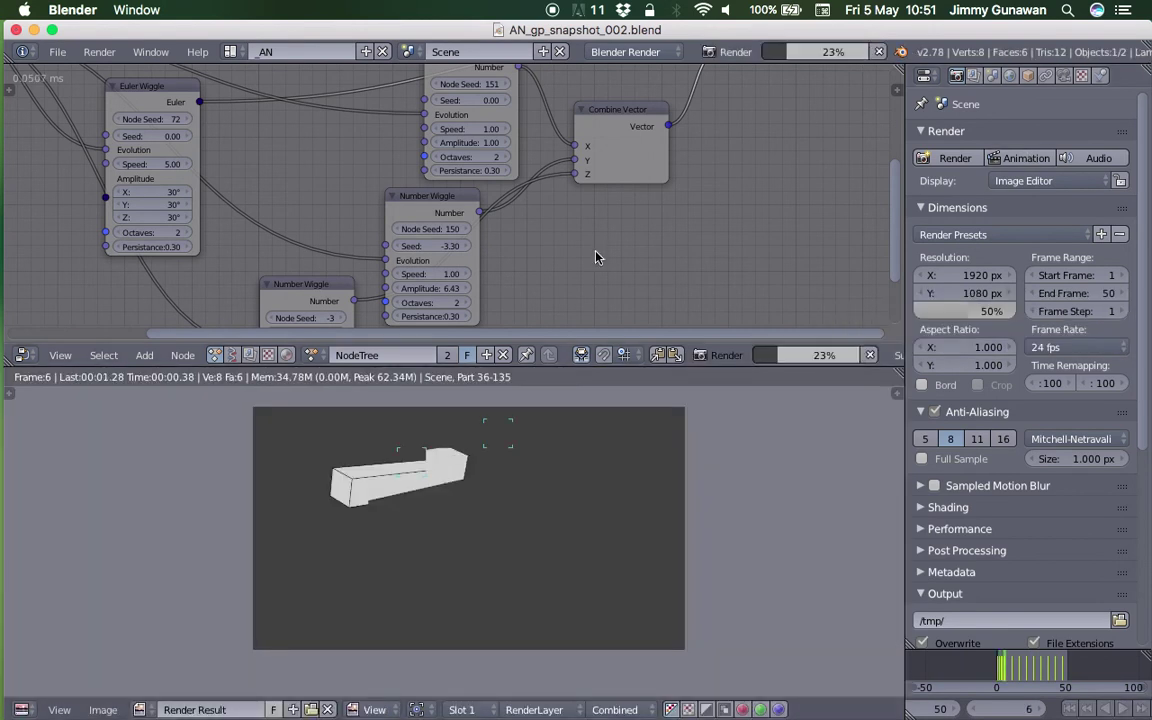
scroll(536, 225, down, 2)
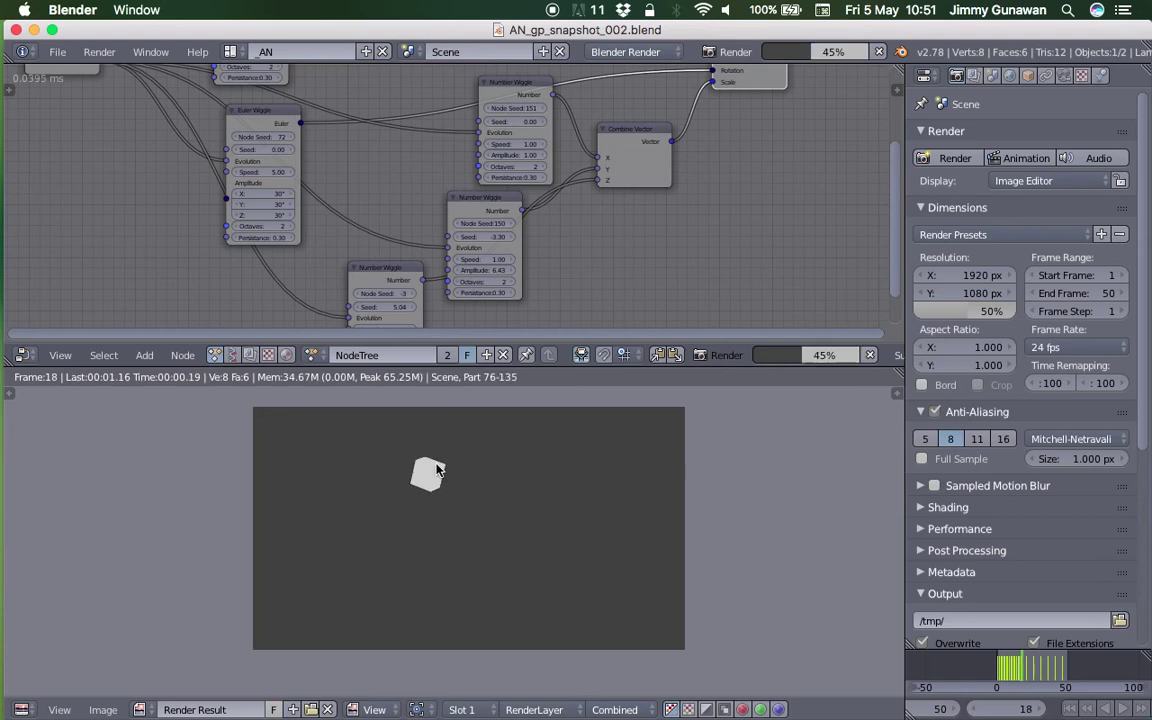
scroll(560, 510, up, 1)
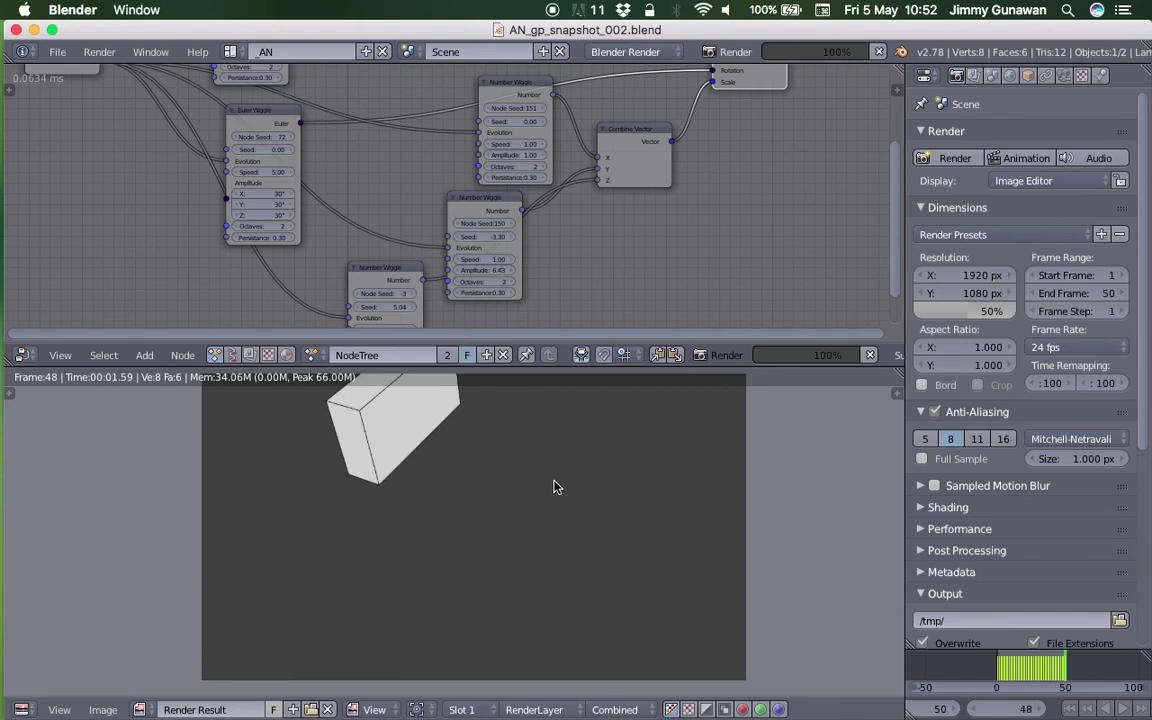
scroll(563, 477, down, 1)
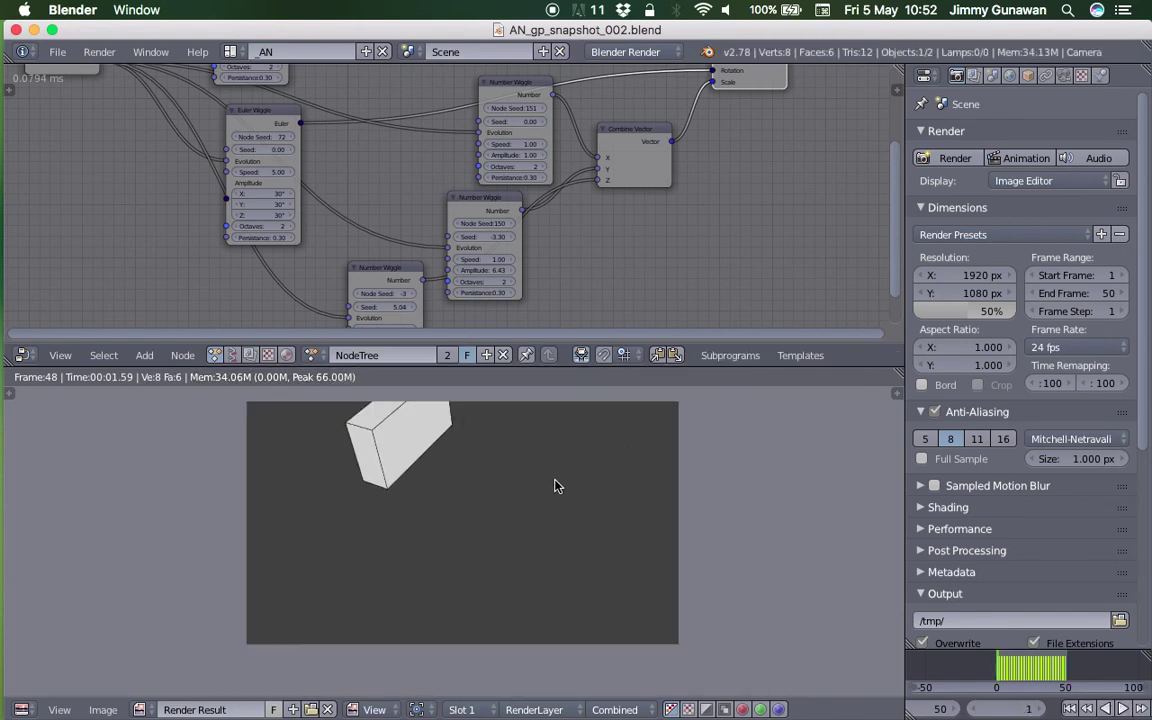
middle_drag(557, 481, 582, 503)
key(Escape)
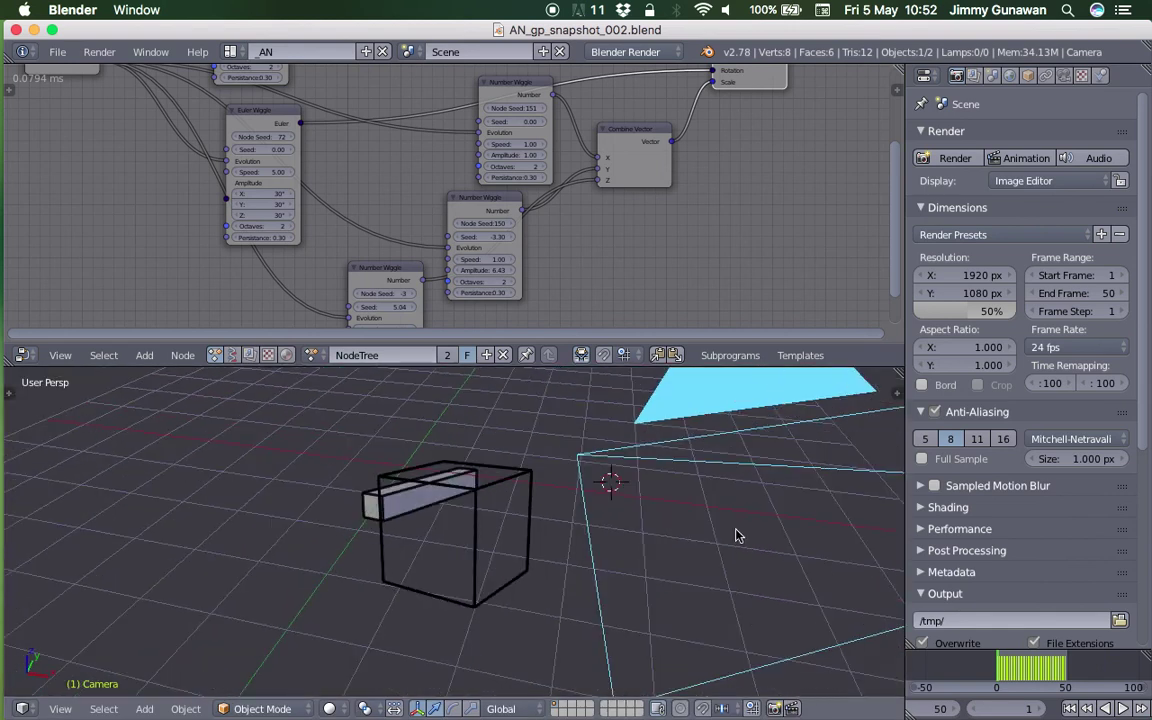
Play and scrub the animation from several angles to check the Grease Pencil outlines around the wiggling cube
key(alt+a)
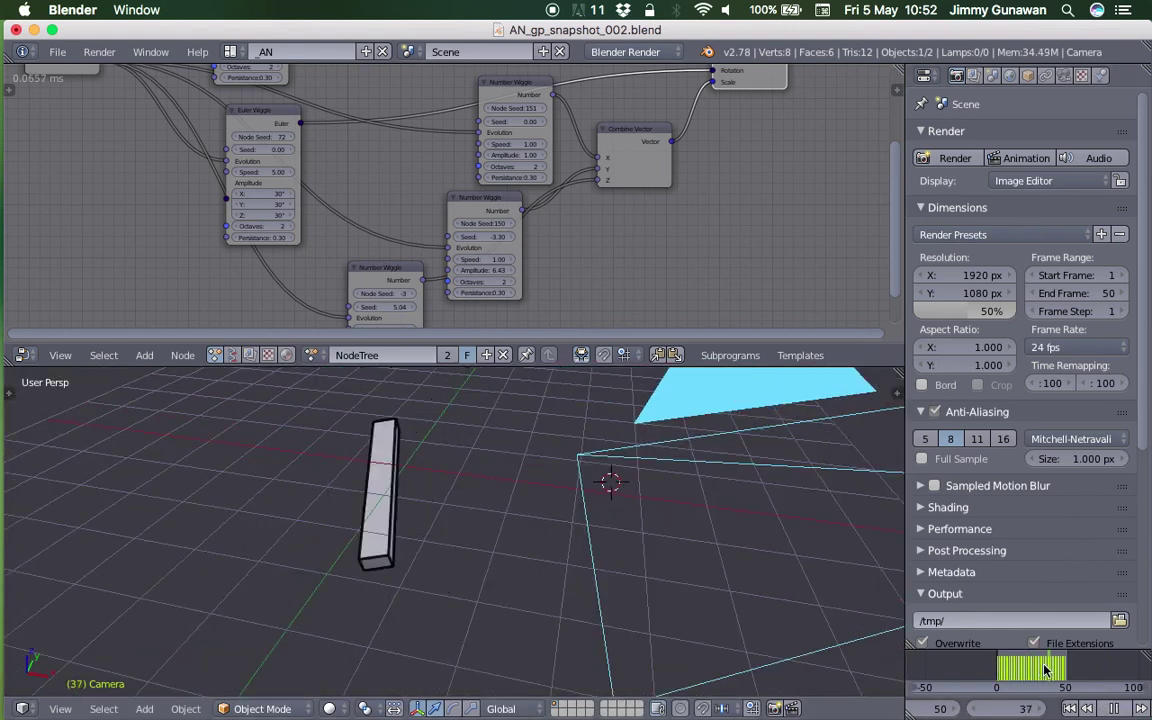
middle_drag(850, 598, 697, 578)
key(alt+a)
drag(1010, 667, 1022, 667)
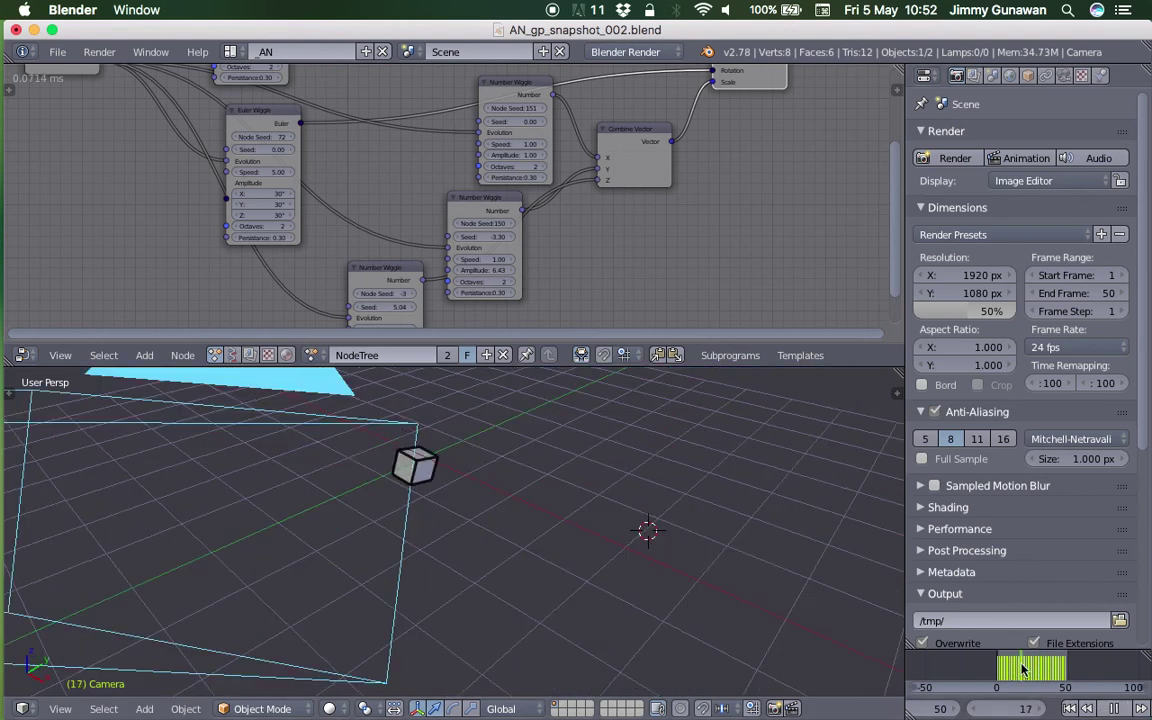
middle_drag(895, 590, 872, 573)
click(1030, 663)
middle_drag(902, 430, 900, 402)
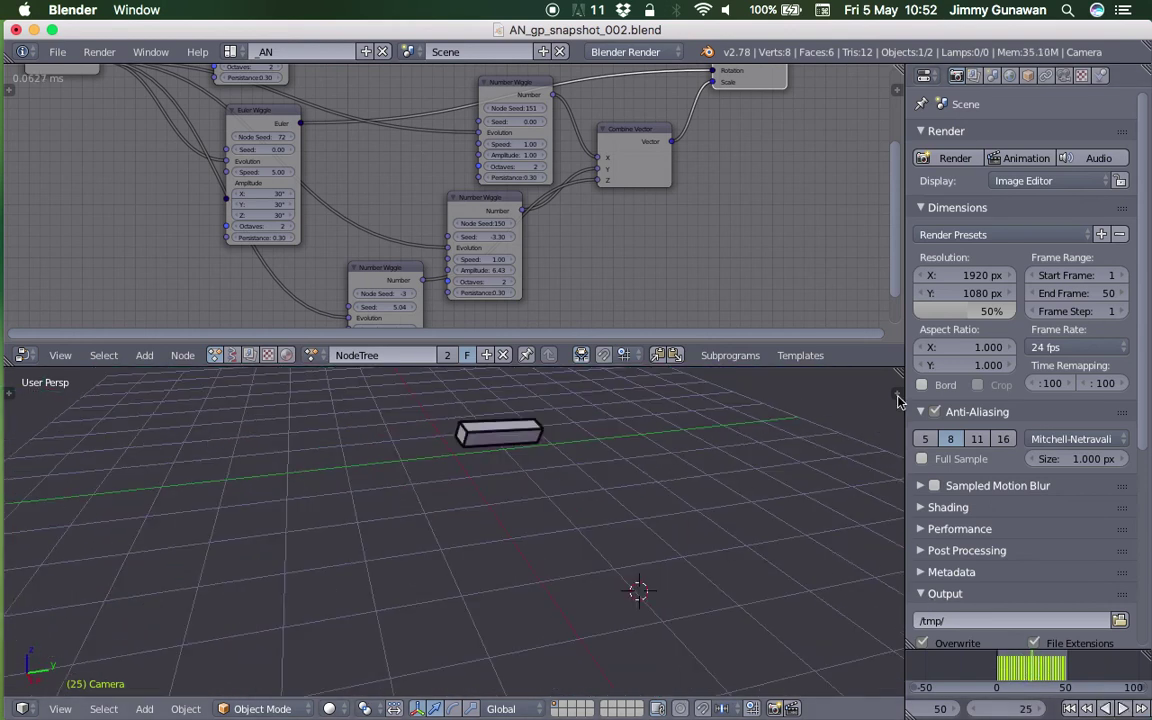
Split the Properties editor, turn the upper part into an Outliner and hide the cube in the viewport
drag(1145, 70, 1140, 272)
click(924, 76)
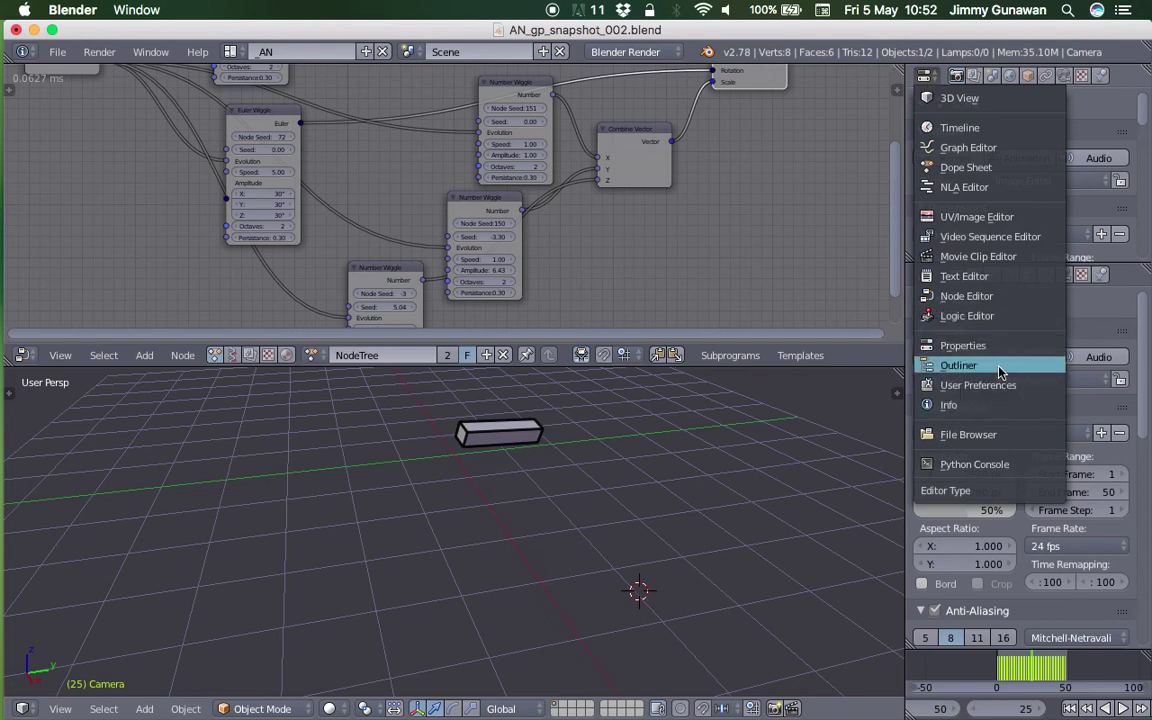
click(972, 366)
click(1108, 165)
Play the animation with the cube hidden to examine only its Grease Pencil line snapshots
middle_drag(715, 440, 752, 446)
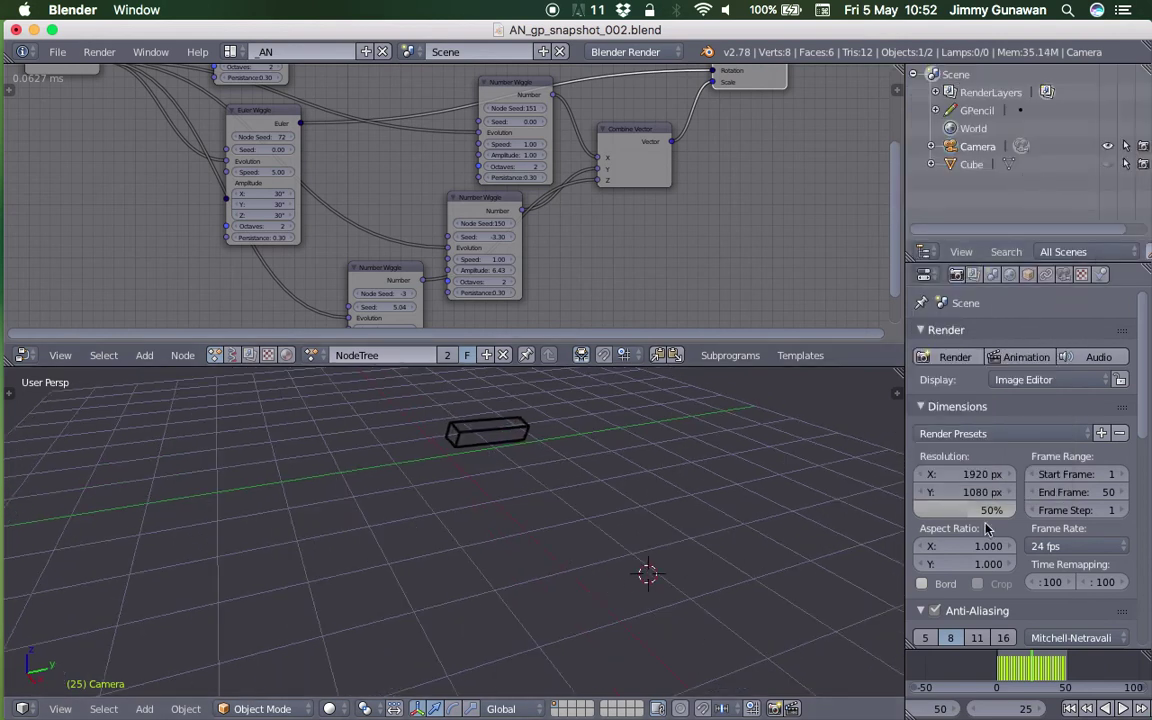
click(1034, 664)
mouse_move(518, 460)
middle_down()
mouse_move(483, 488)
mouse_move(568, 513)
mouse_move(399, 509)
mouse_move(450, 491)
mouse_move(501, 496)
mouse_move(547, 535)
mouse_move(676, 509)
mouse_move(527, 473)
mouse_move(555, 468)
mouse_move(506, 414)
mouse_move(427, 429)
mouse_move(514, 465)
mouse_move(414, 478)
mouse_move(416, 498)
mouse_move(648, 599)
mouse_move(589, 527)
mouse_move(473, 463)
mouse_move(571, 470)
mouse_move(584, 455)
mouse_move(586, 500)
mouse_move(514, 476)
middle_up()
key(alt+a)
key(alt+a)
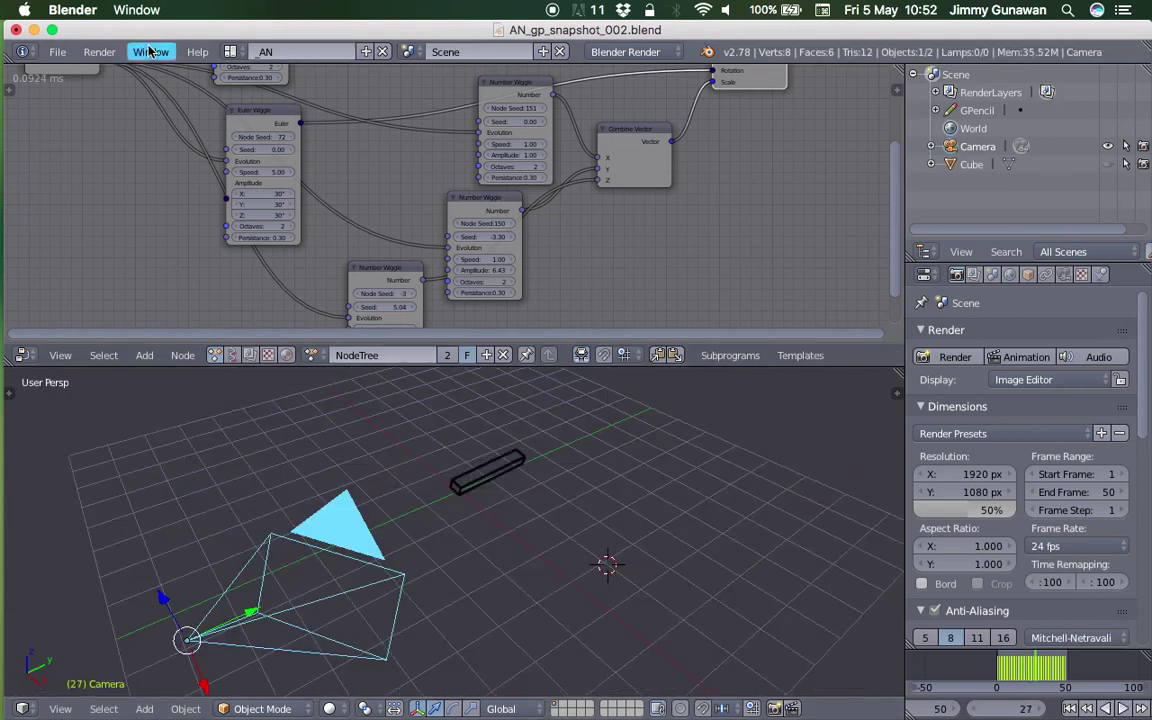
Switch to the Animation screen layout and show all FS LineSet keyframes in an enlarged Dope Sheet in Grease Pencil mode
click(233, 53)
click(262, 132)
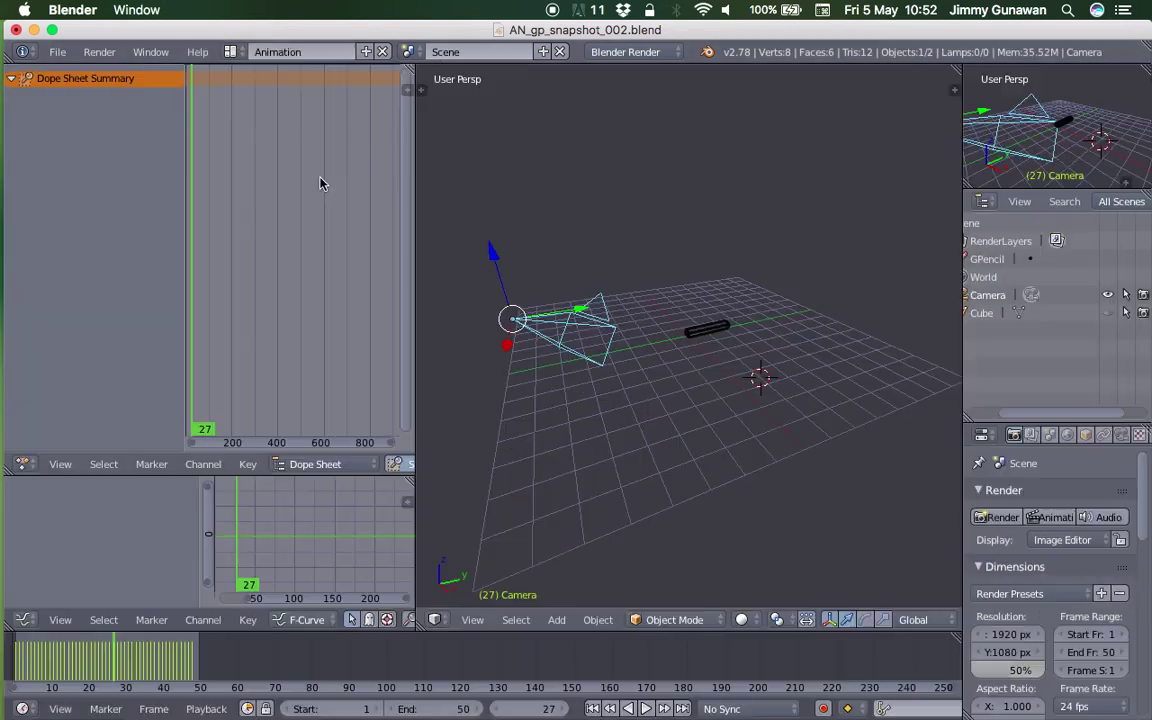
click(302, 466)
click(320, 380)
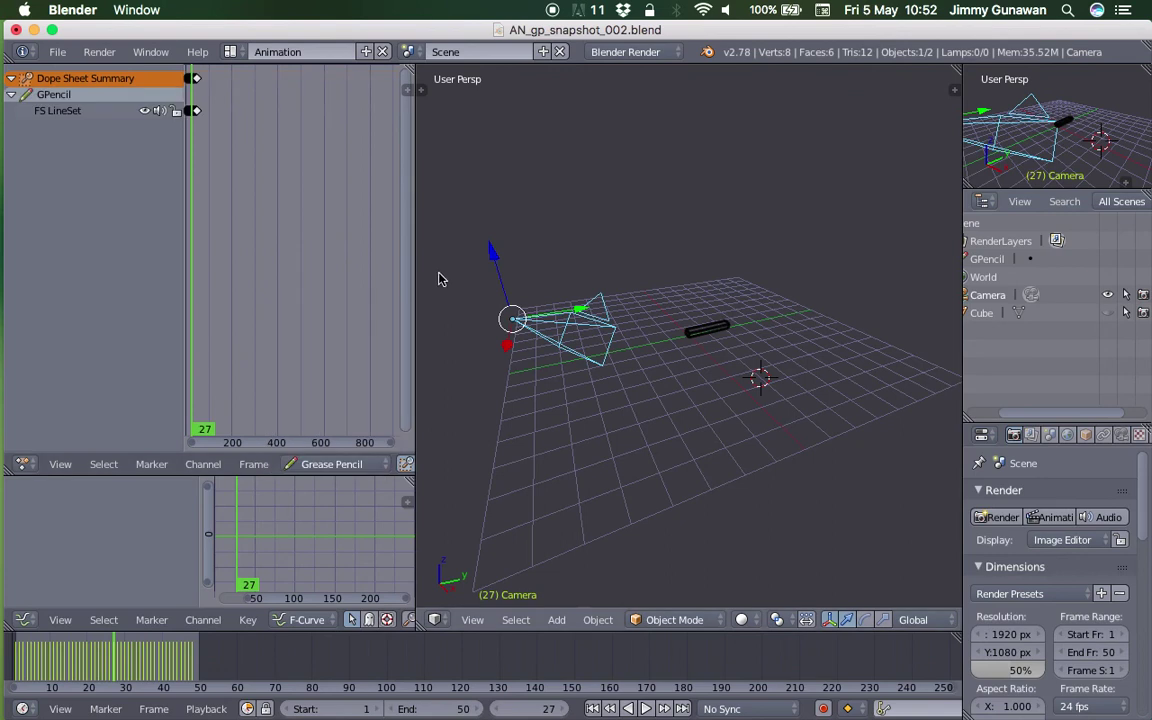
drag(415, 260, 770, 301)
scroll(545, 200, up, 5)
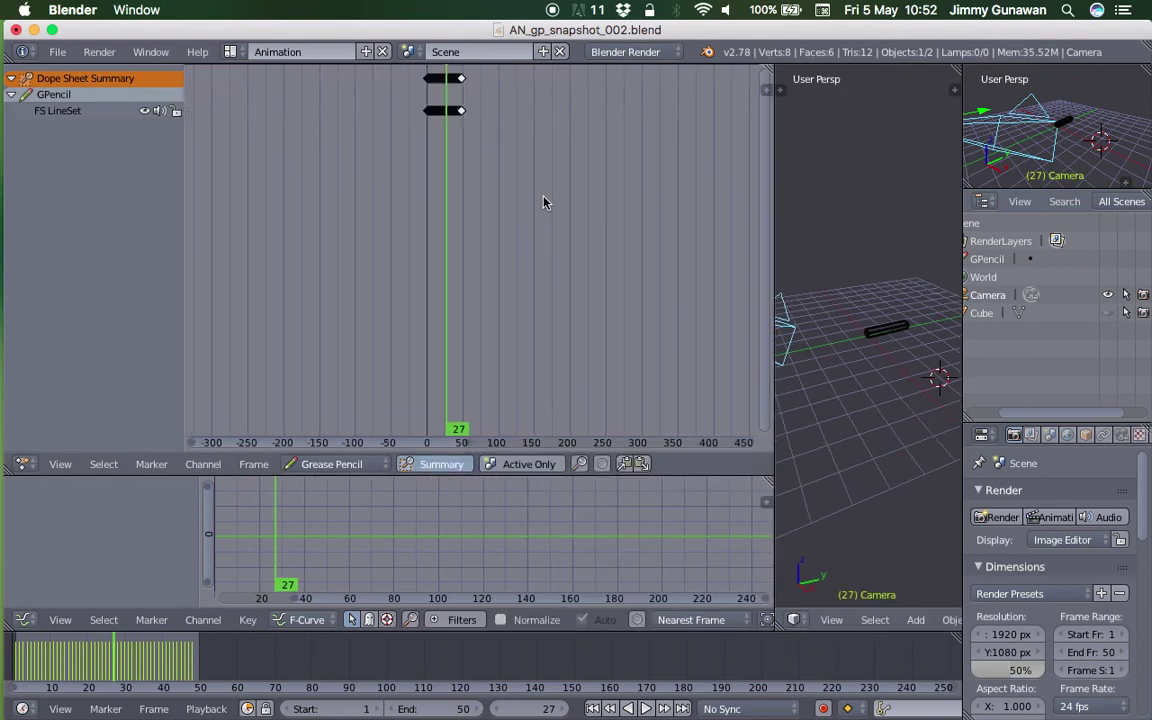
scroll(476, 146, up, 6)
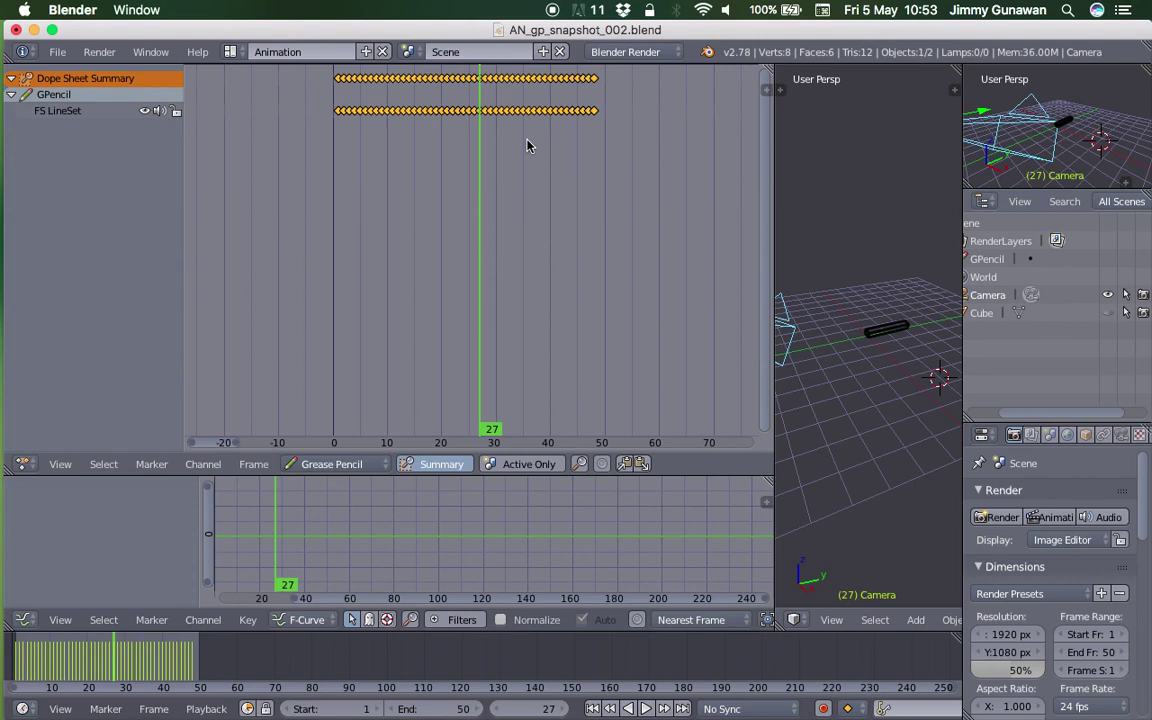
Scale the selected FS LineSet keyframes closer together around frame 27 in several passes
key(s)
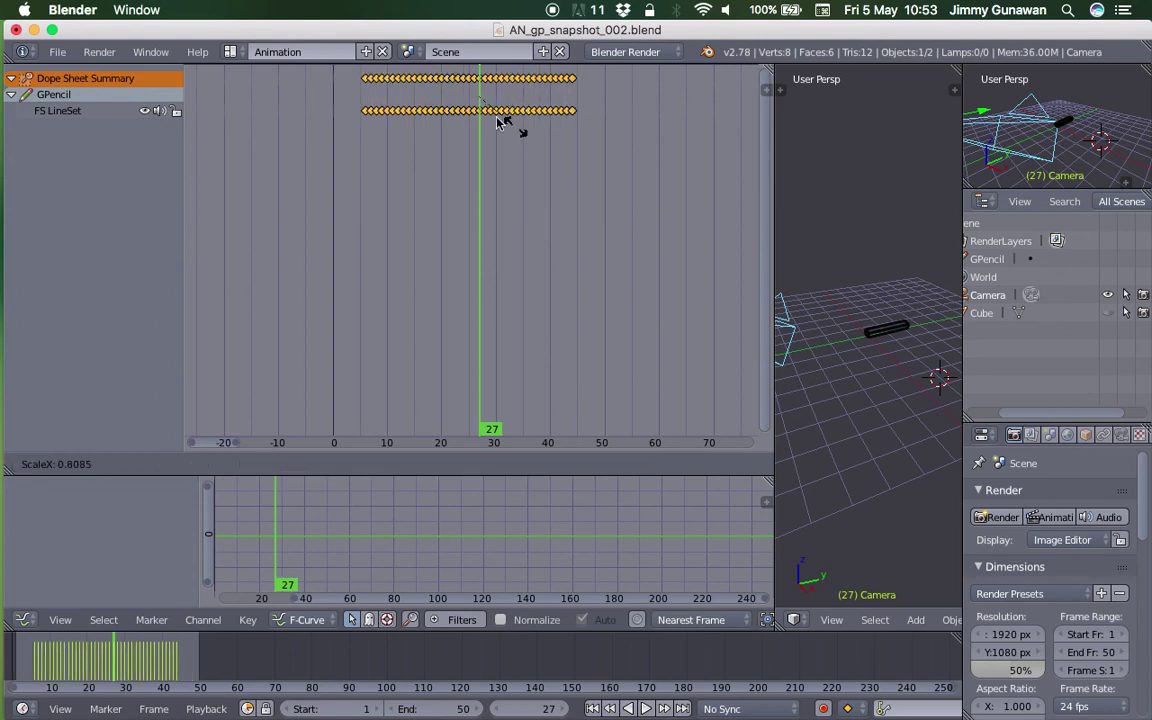
click(521, 136)
key(s)
click(530, 134)
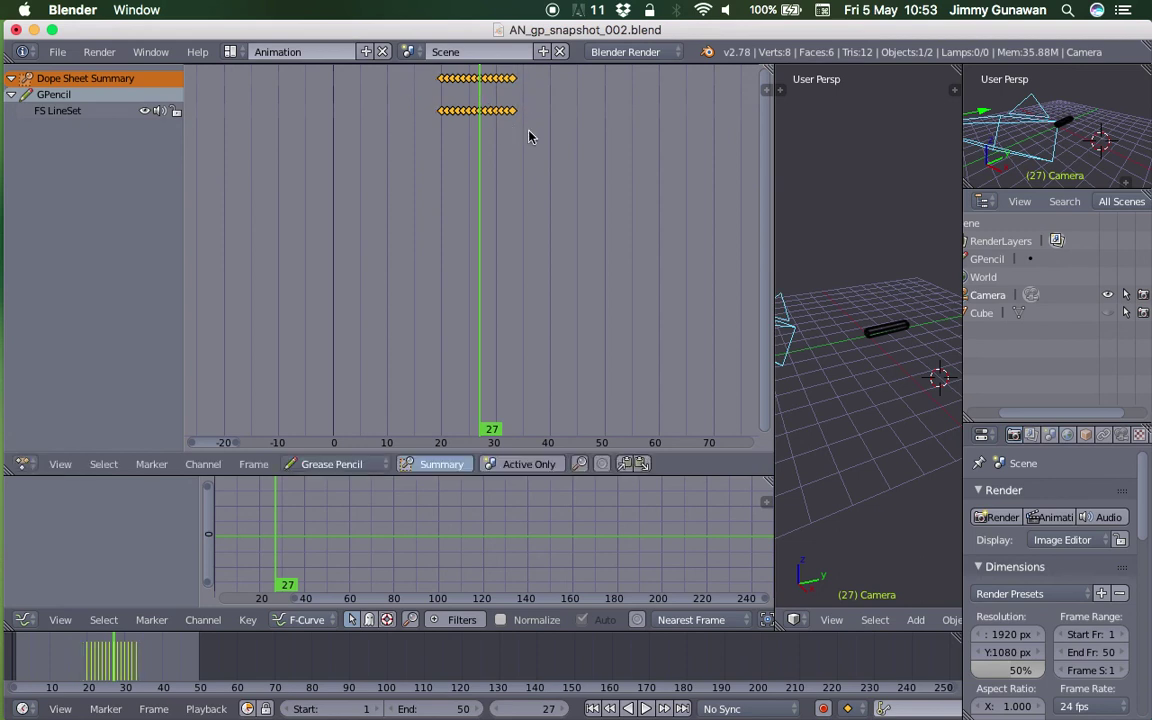
key(s)
click(512, 135)
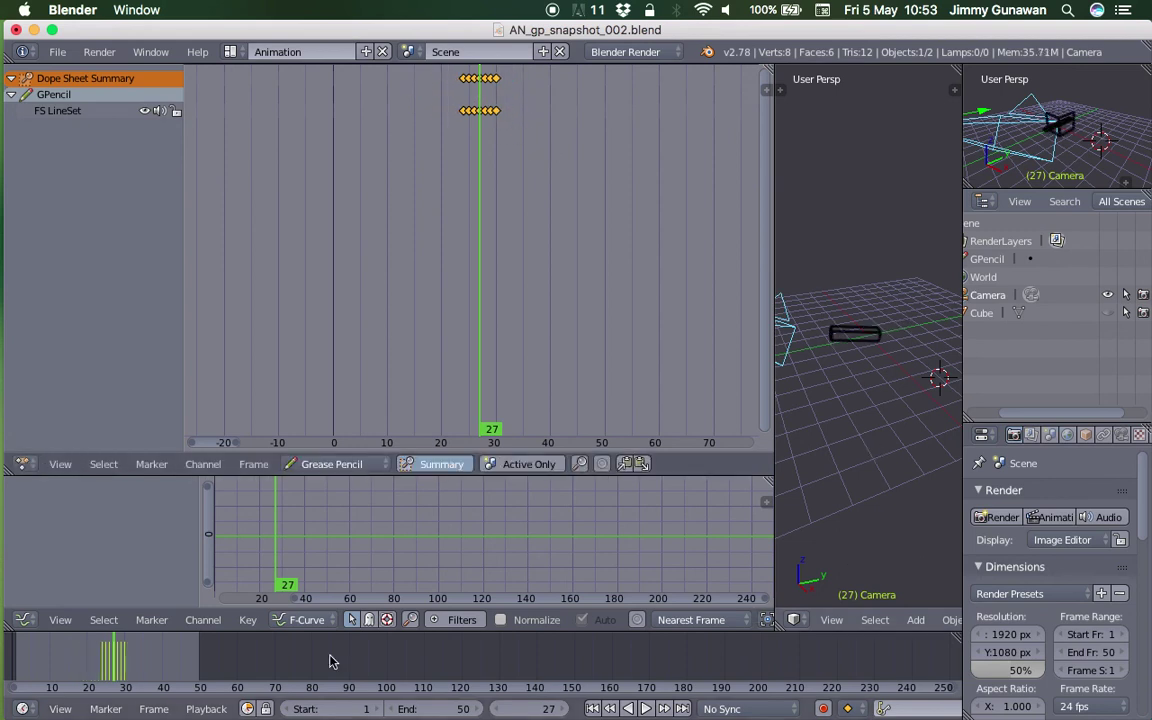
Widen the 3D view and scrub through the compressed keyframes to examine the merged Grease Pencil strokes
drag(135, 662, 111, 662)
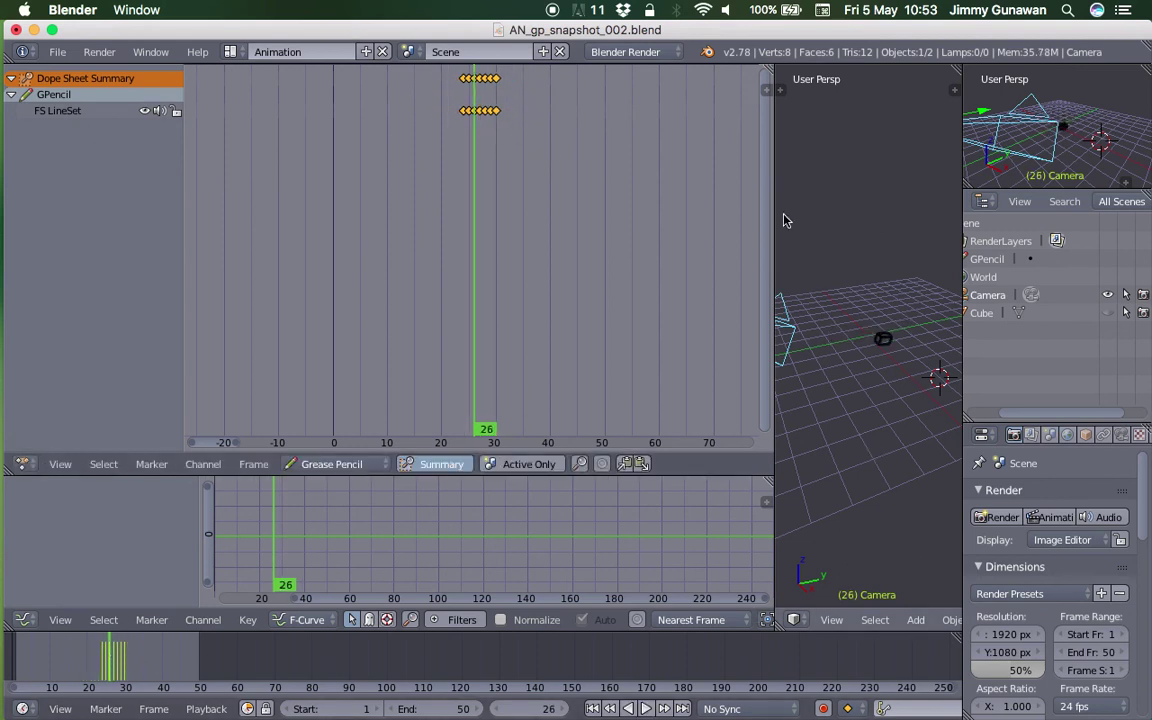
drag(775, 212, 570, 215)
middle_drag(650, 275, 717, 298)
scroll(779, 282, up, 8)
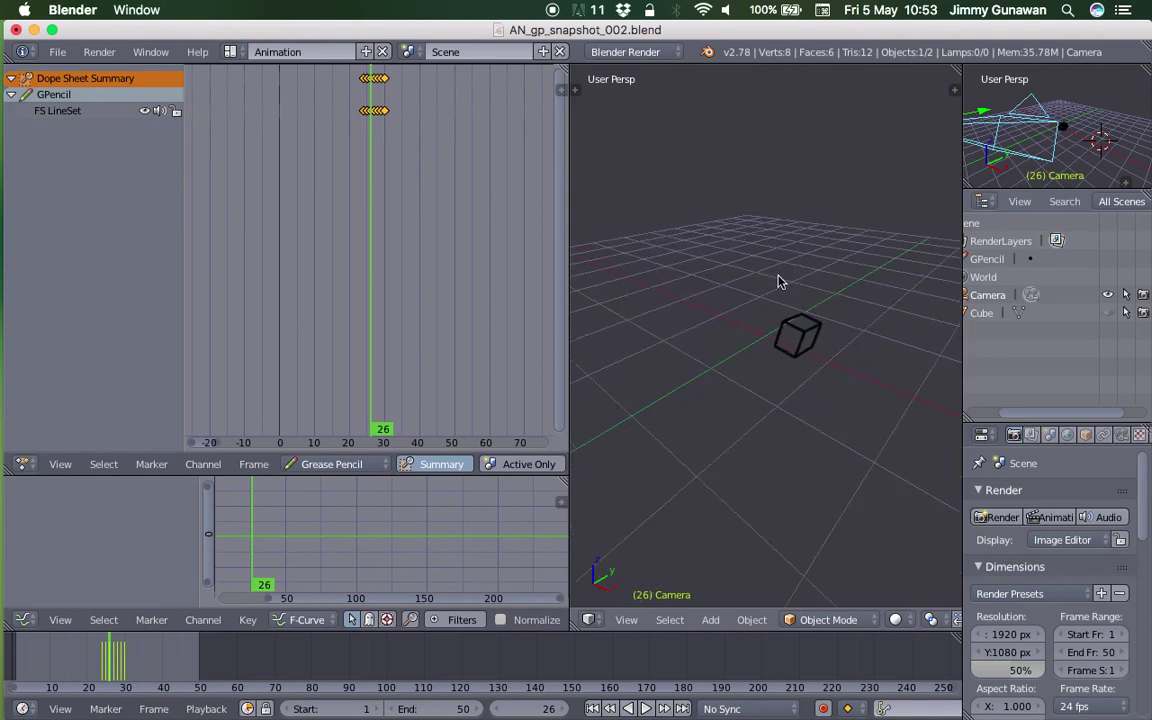
key(Right)
key(Right)
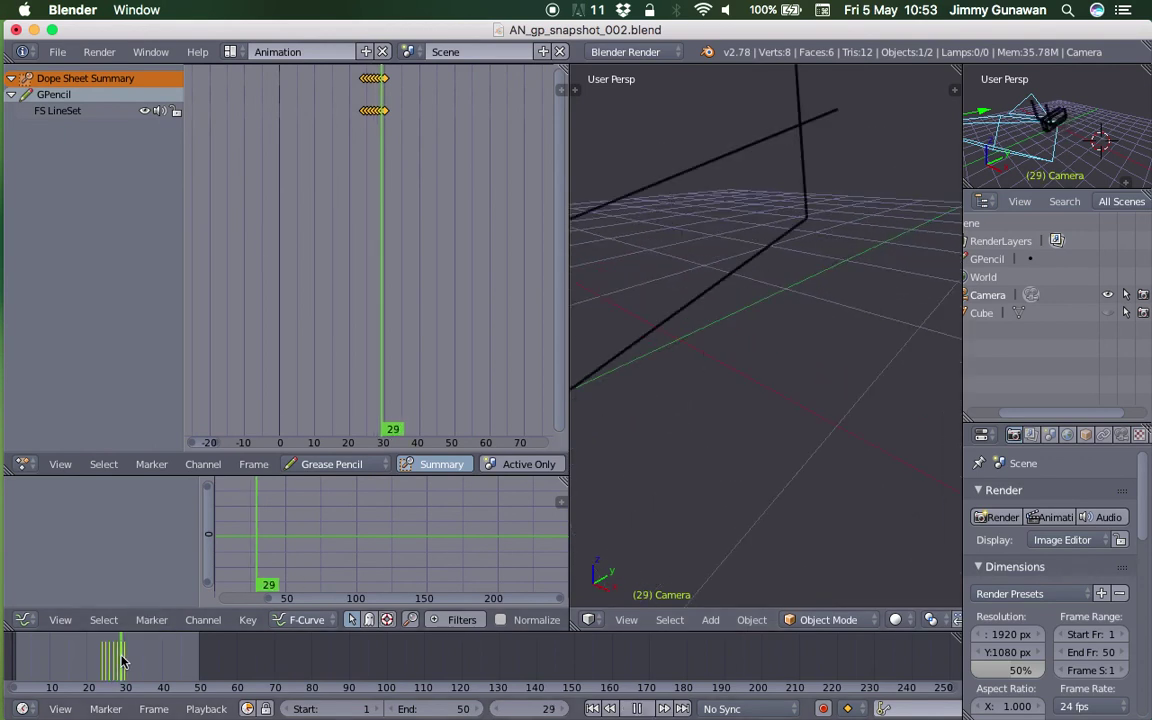
scroll(740, 410, down, 3)
middle_drag(740, 406, 583, 510)
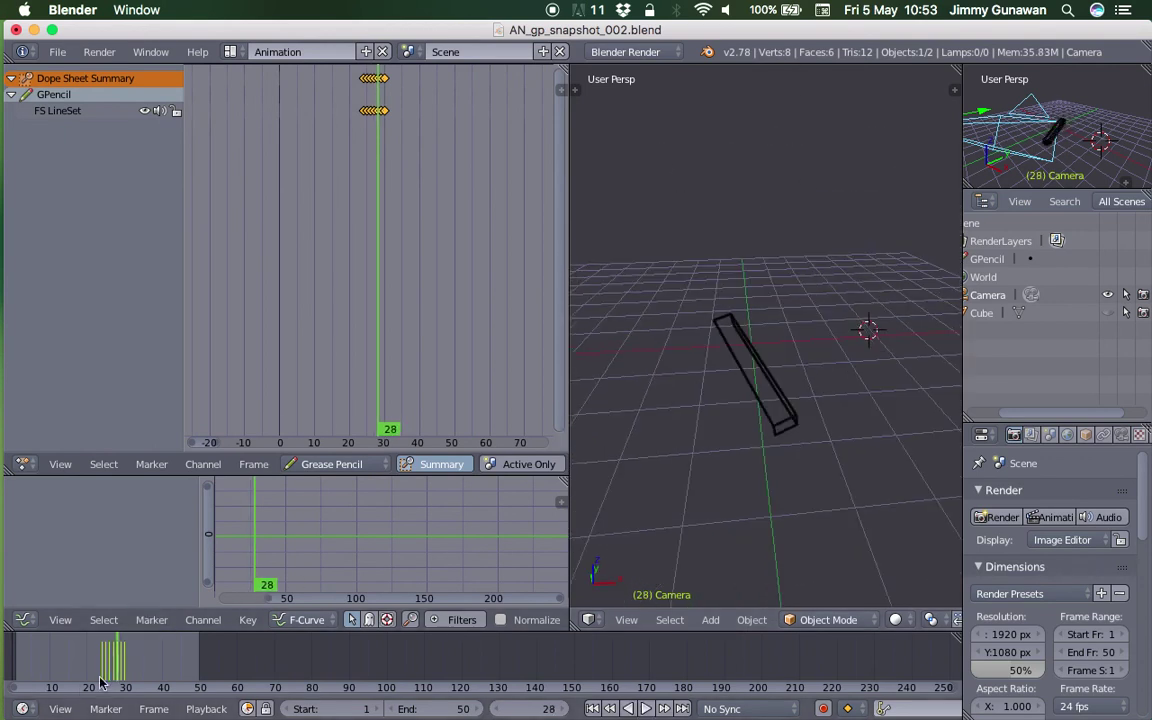
drag(117, 663, 115, 660)
Scale the FS LineSet keyframes down onto frame 28 and scrub the timeline to check the remaining strokes
scroll(437, 114, up, 5)
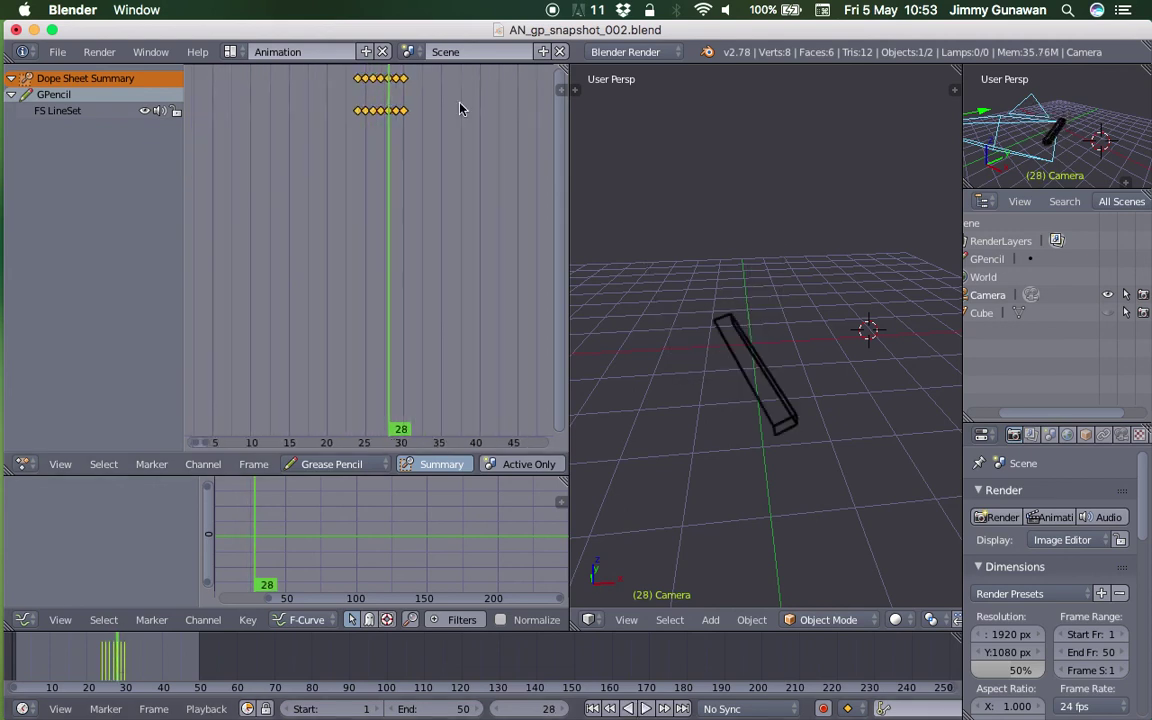
key(s)
click(400, 90)
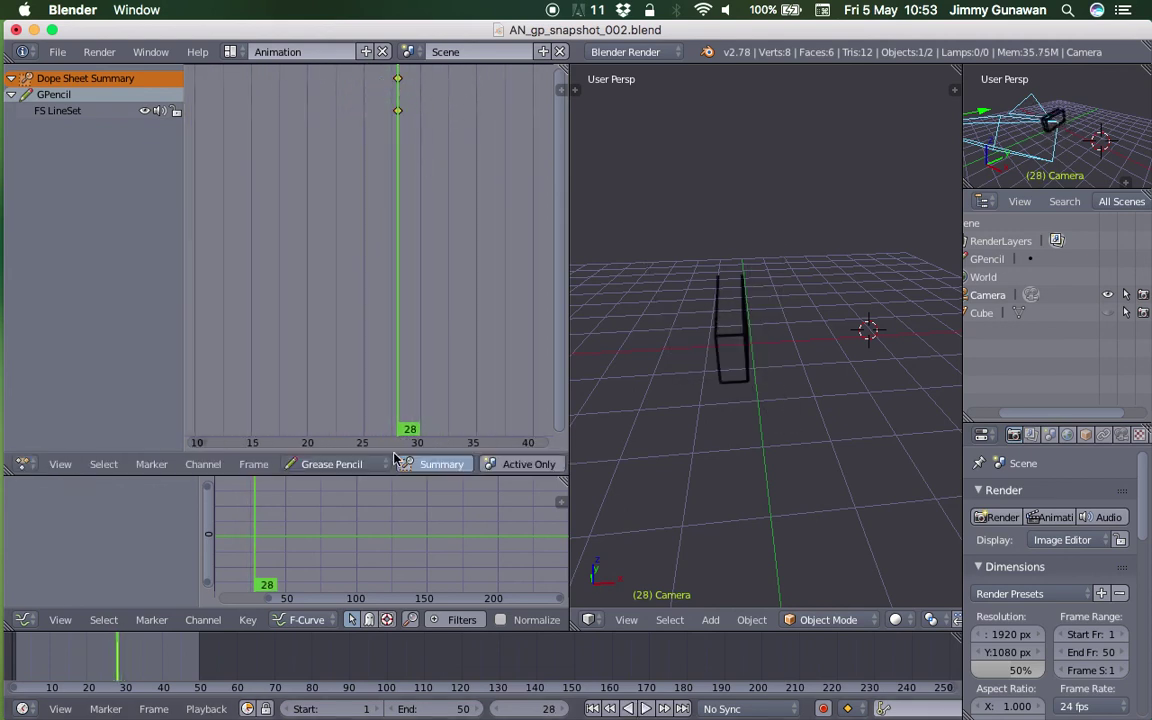
drag(137, 650, 104, 652)
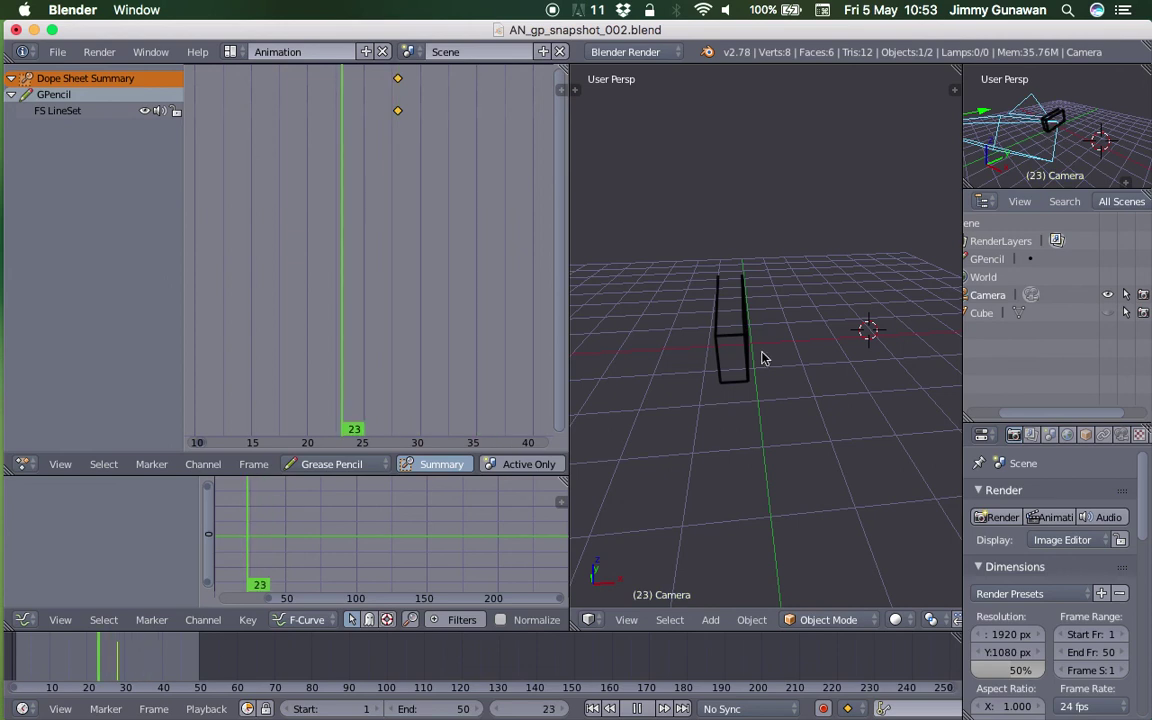
Undo all scaling of the FS LineSet keyframes and fit the full keyframe range in the Dope Sheet
key(ctrl+z)
key(ctrl+z)
key(ctrl+z)
key(ctrl+z)
key(ctrl+z)
key(ctrl+z)
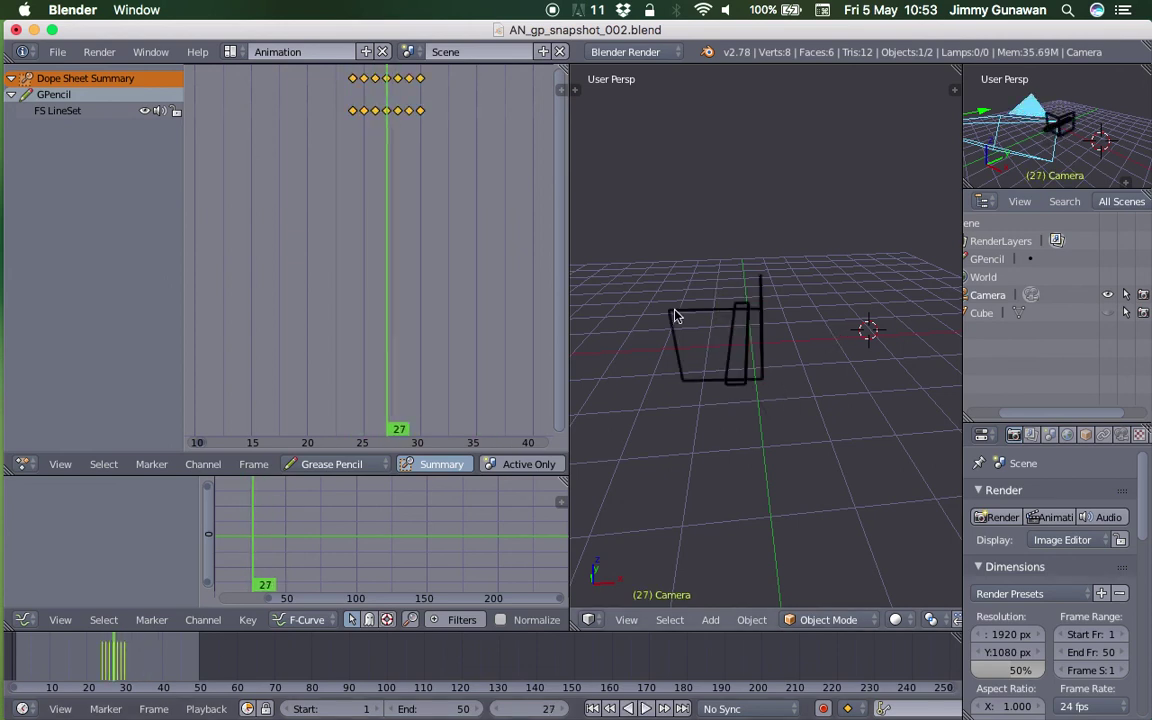
key(ctrl+z)
key(Home)
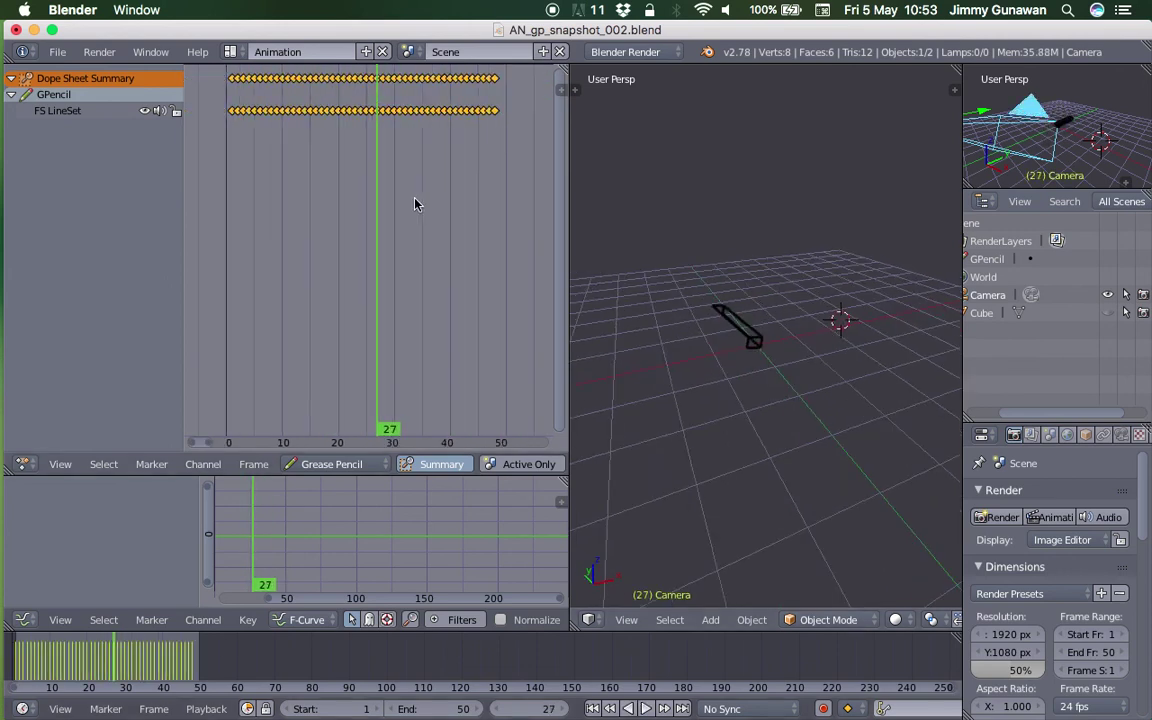
Orbit the 3D view and scrub and play the restored Grease Pencil animation to check it
middle_drag(659, 262, 596, 275)
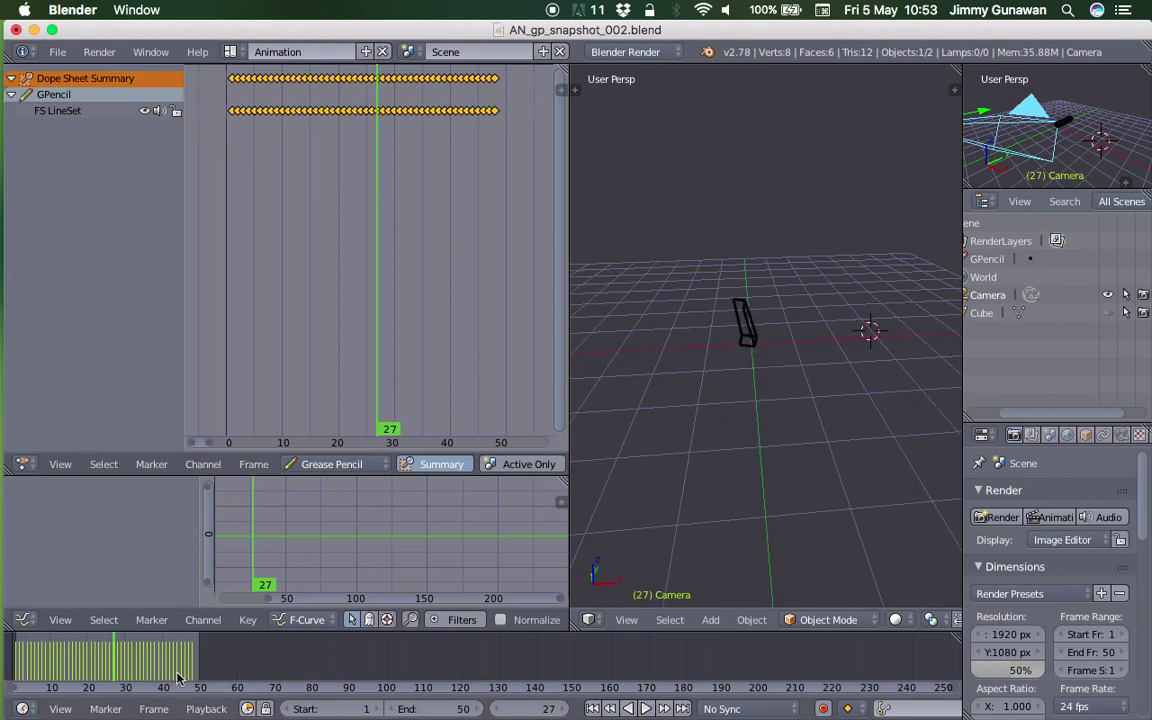
drag(174, 671, 138, 658)
key(alt+a)
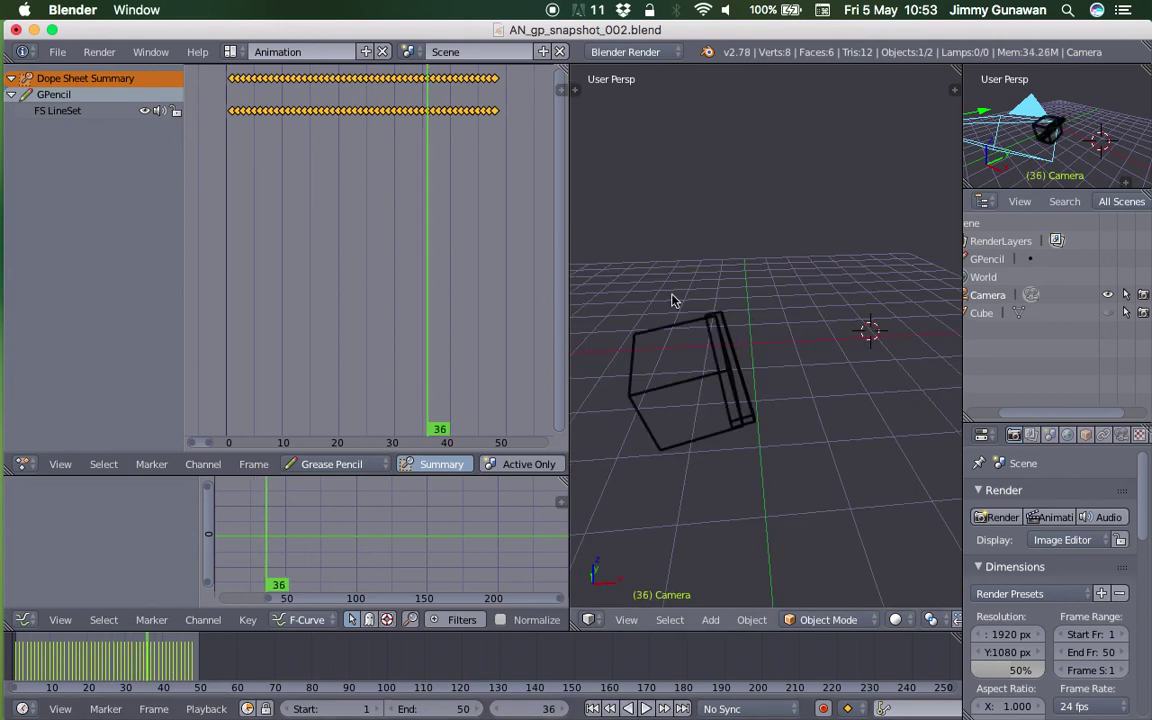
Switch the screen layout to Default and orbit the enlarged 3D view around the Grease Pencil strokes
middle_drag(672, 300, 597, 350)
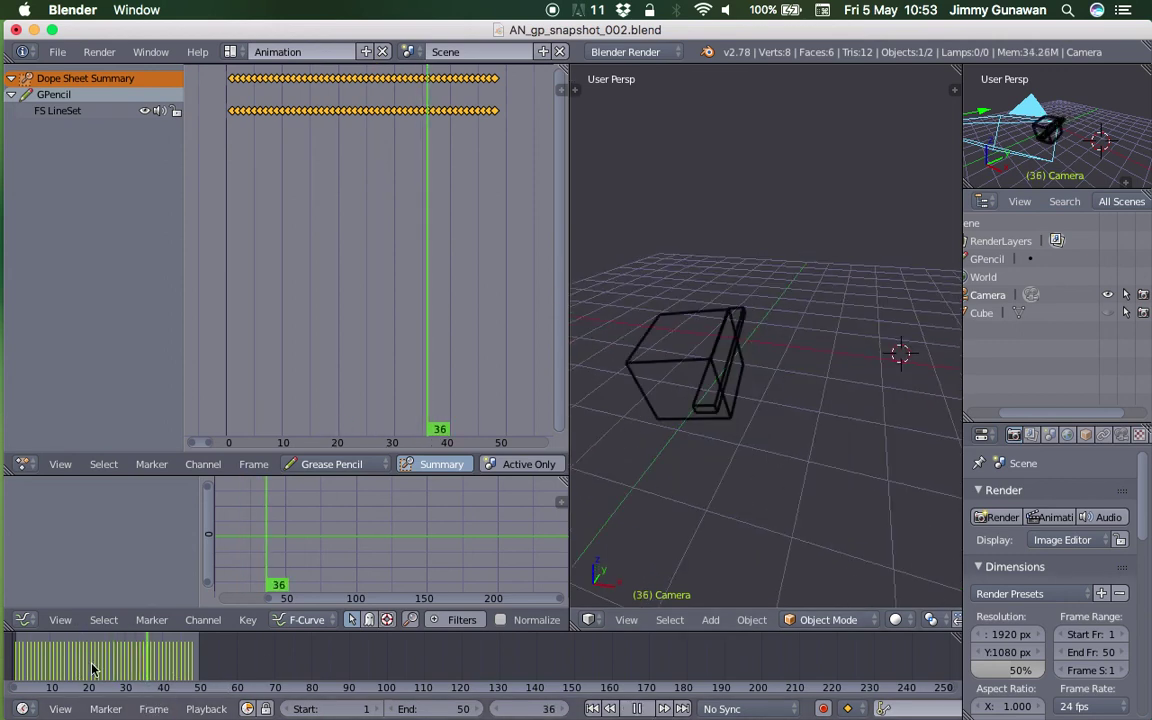
key(Escape)
click(233, 54)
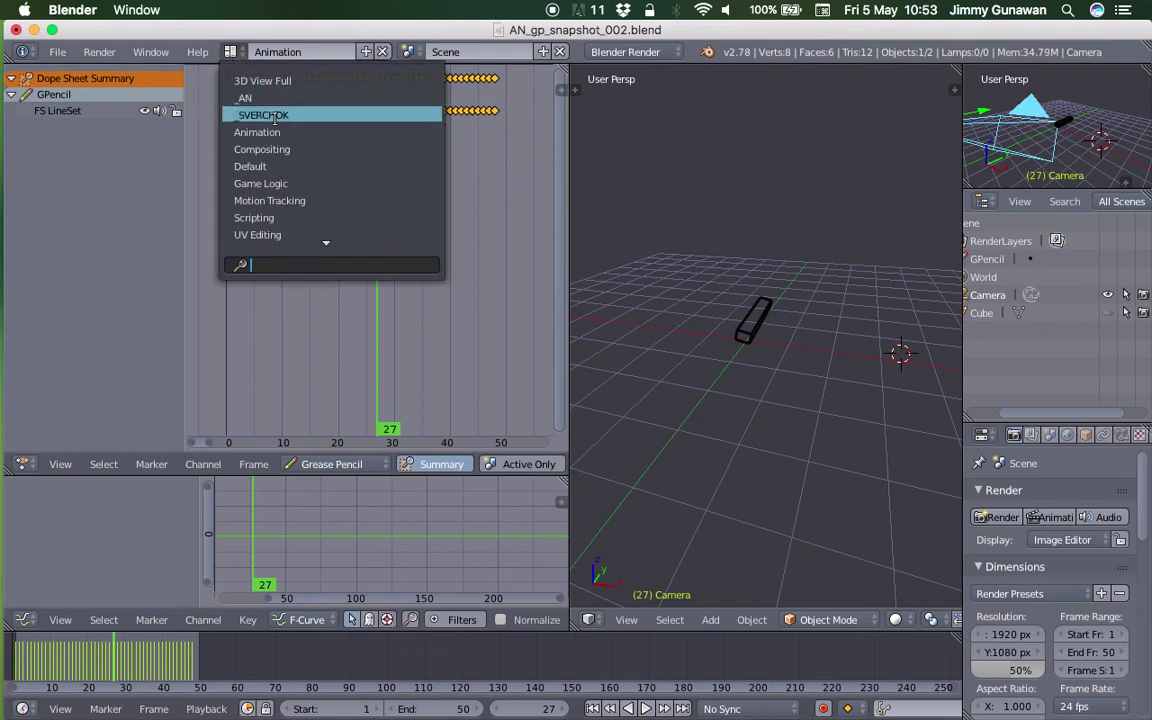
click(278, 162)
middle_drag(474, 258, 687, 332)
scroll(571, 308, up, 5)
scroll(687, 332, down, 5)
middle_drag(579, 404, 685, 404)
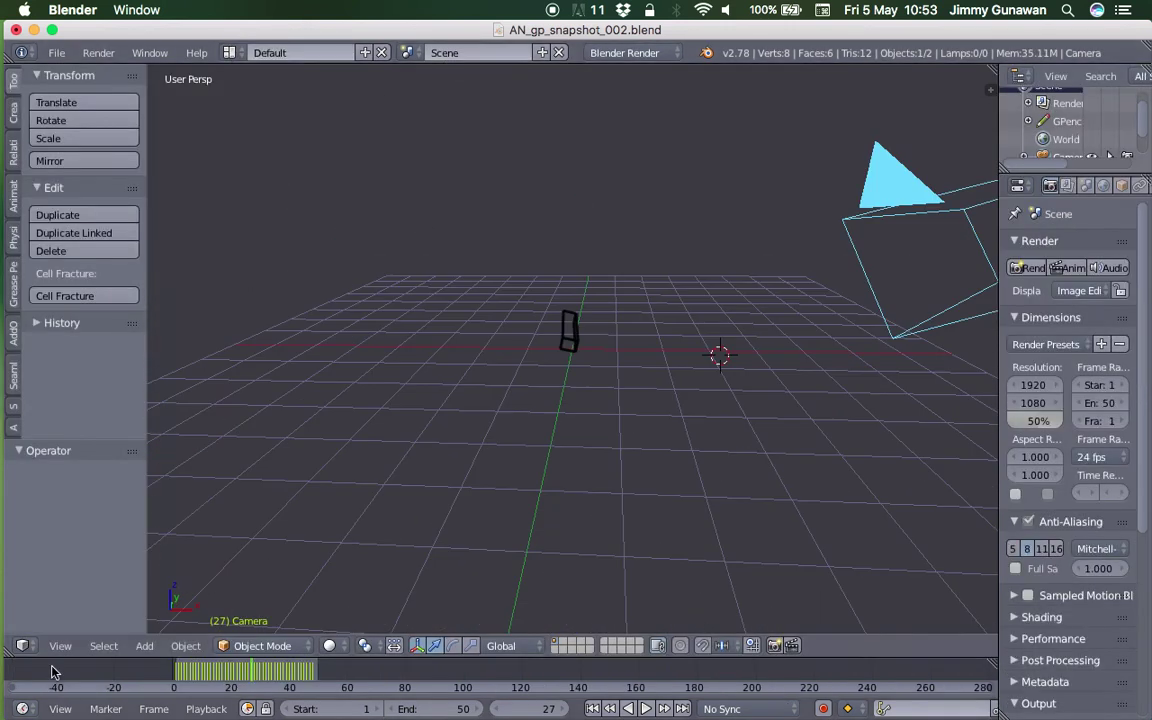
Look through the camera and play the Grease Pencil animation, then orbit out to a free perspective
click(60, 646)
click(148, 581)
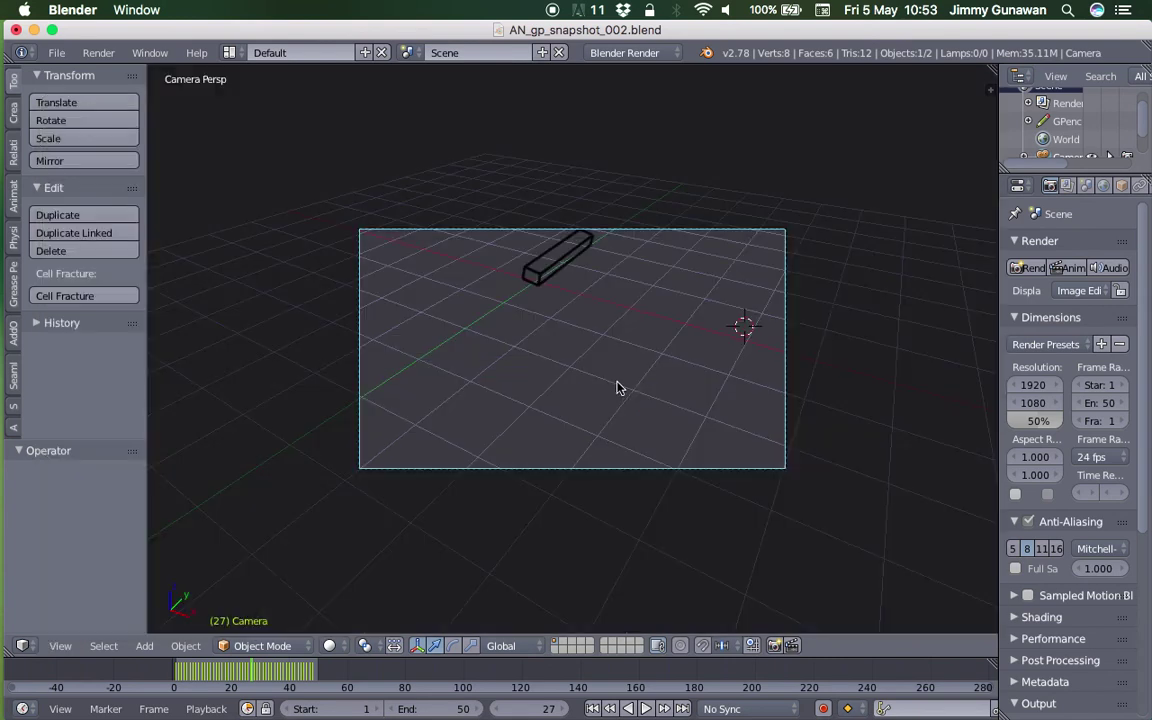
key(alt+a)
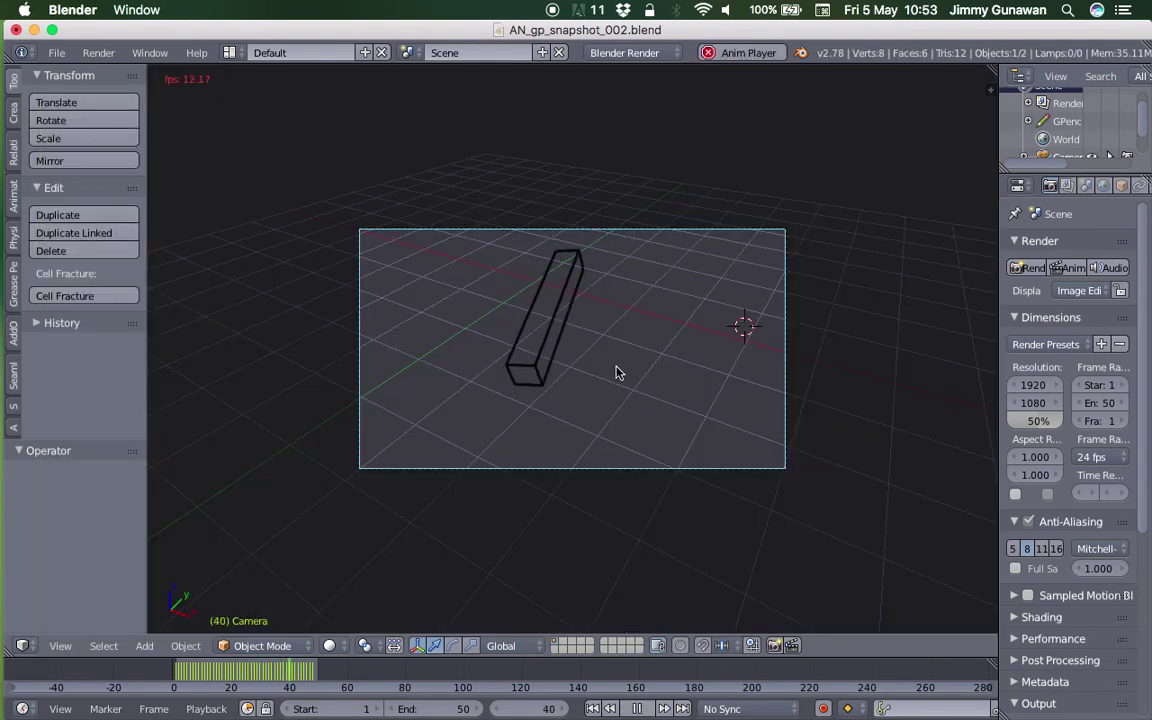
middle_drag(614, 365, 1048, 176)
key(Escape)
Make the Cube visible in the 3D view and play the animation with its Grease Pencil outlines
scroll(1060, 148, down, 2)
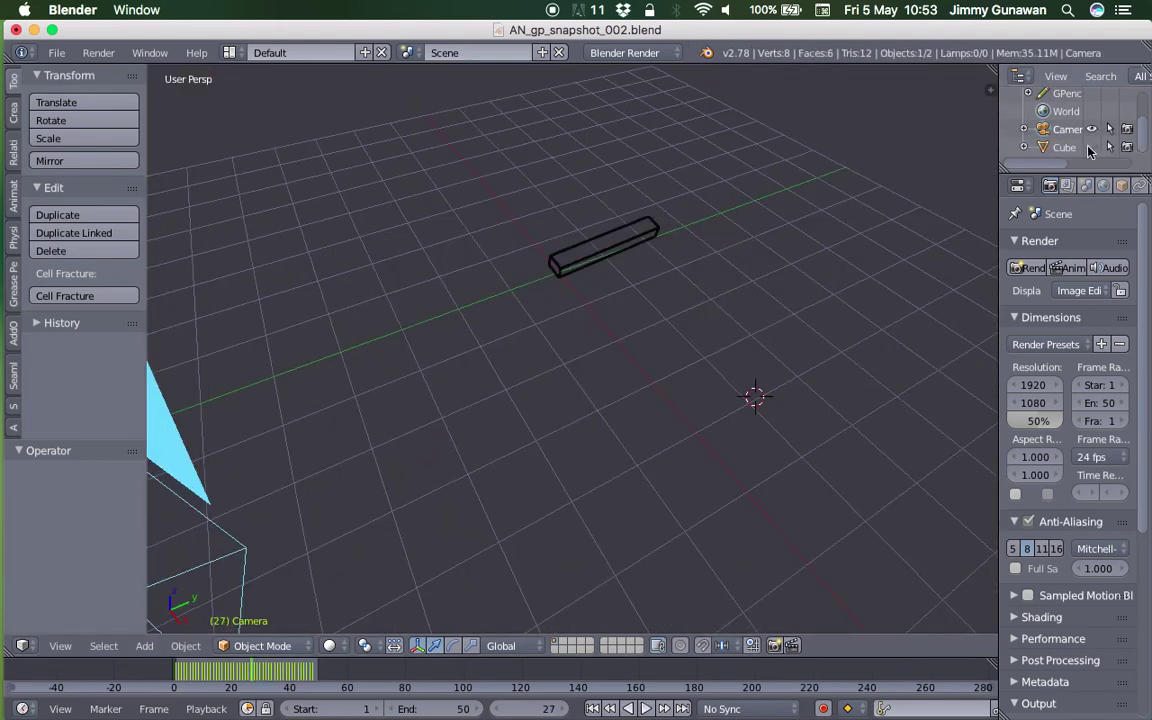
middle_drag(391, 352, 546, 292)
key(alt+a)
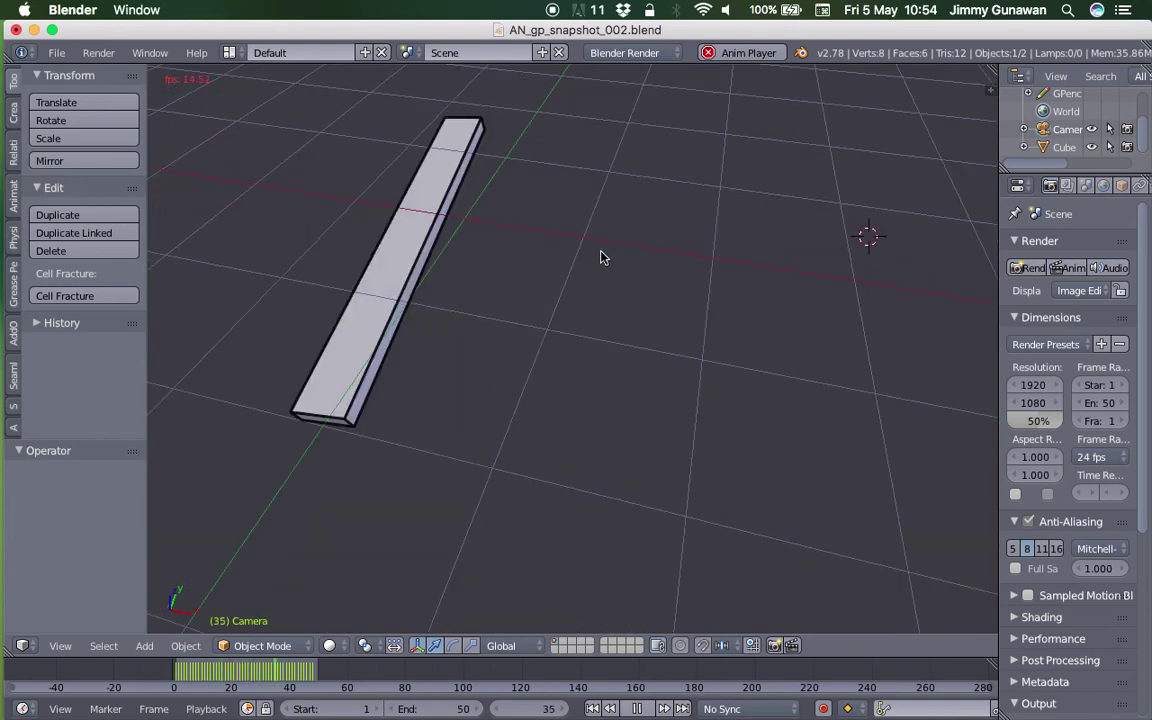
key(Escape)
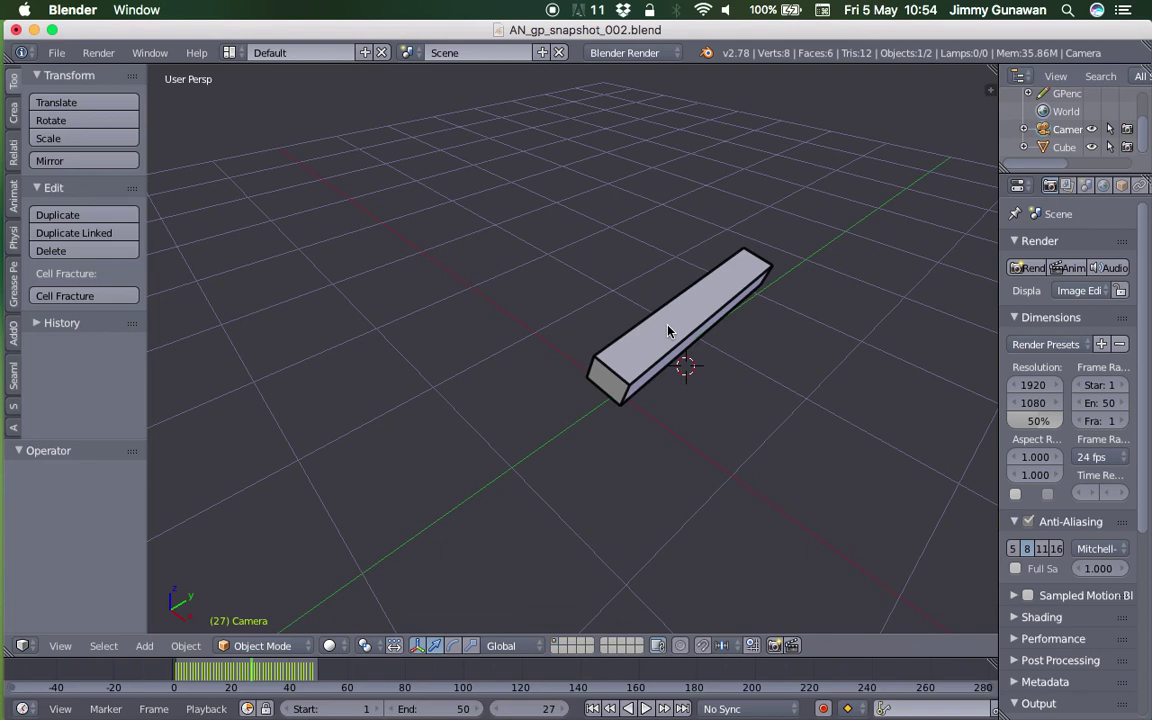
Scrub through the frames between 20 and 35 to compare the Cube with its Grease Pencil outlines
ctrl+middle_drag(311, 669, 403, 664)
drag(292, 670, 258, 677)
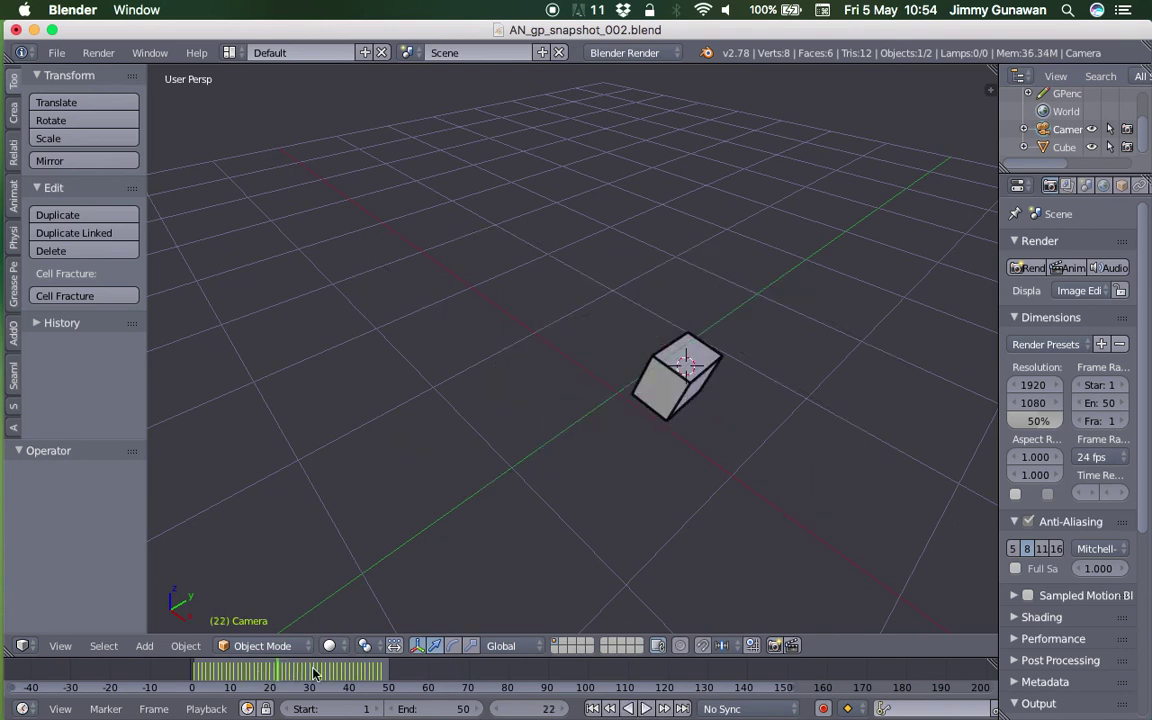
key(alt+a)
drag(260, 671, 321, 673)
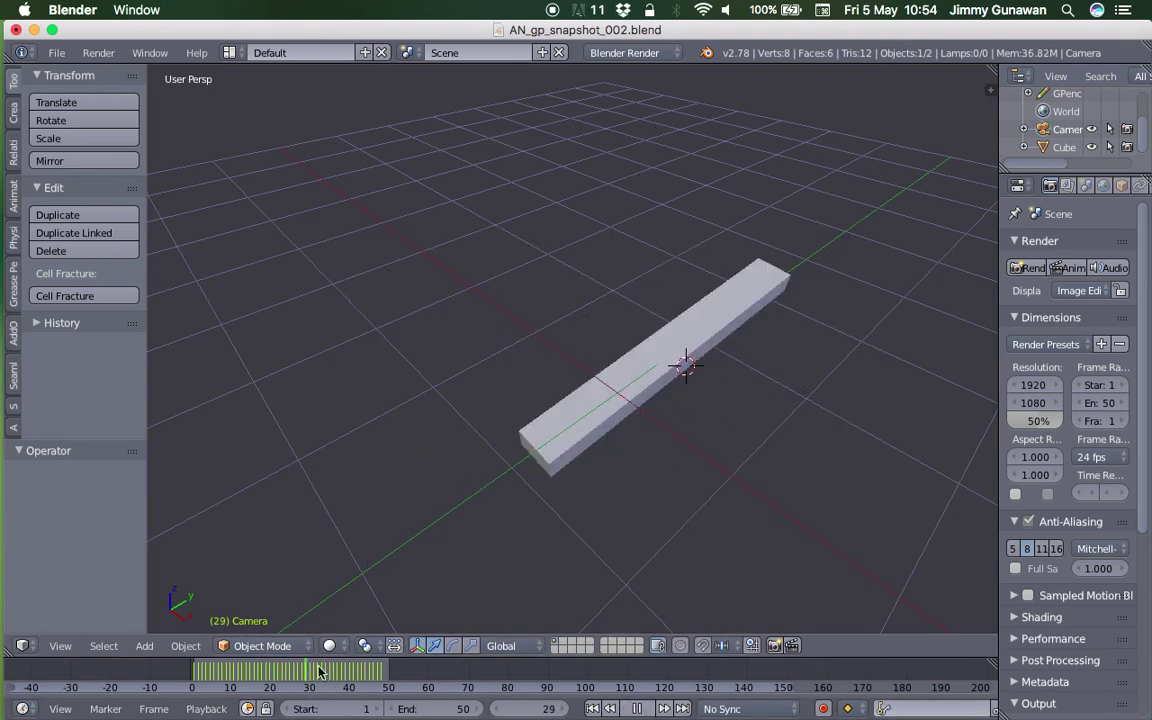
middle_drag(862, 322, 820, 303)
Enable onion skinning on the FS LineSet layer with 11 frames before and 15 after
click(986, 88)
scroll(790, 300, down, 3)
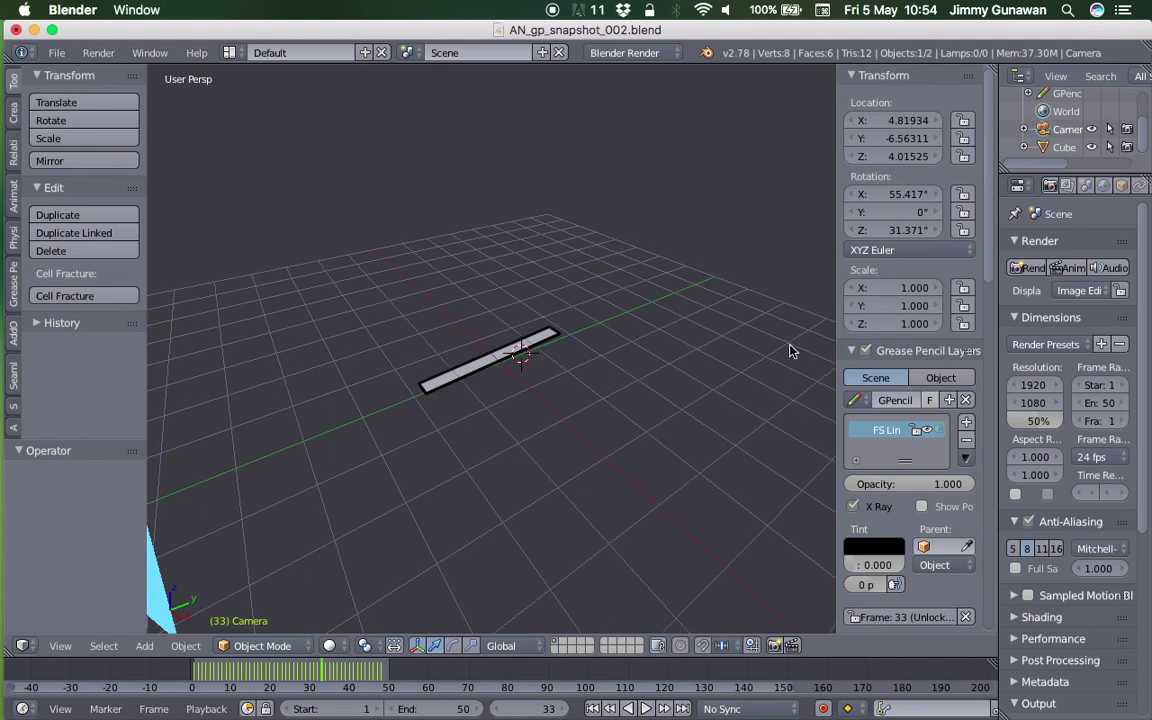
scroll(930, 463, down, 5)
click(852, 325)
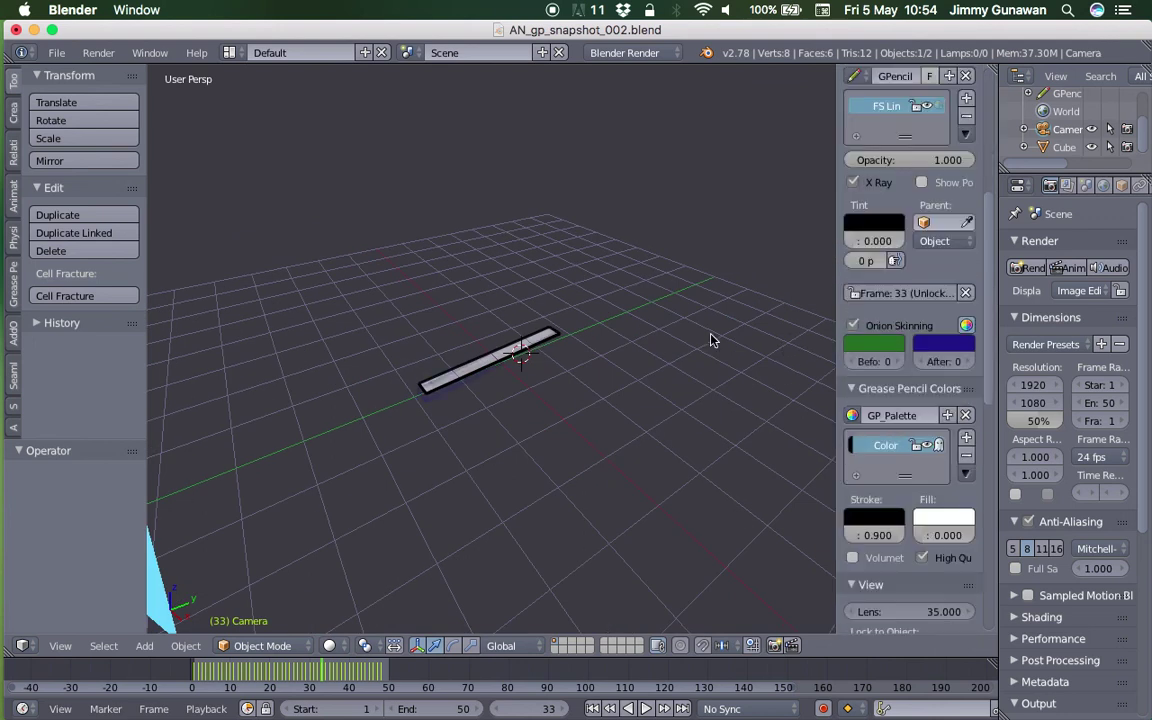
scroll(707, 334, up, 4)
drag(895, 363, 985, 362)
scroll(689, 365, down, 5)
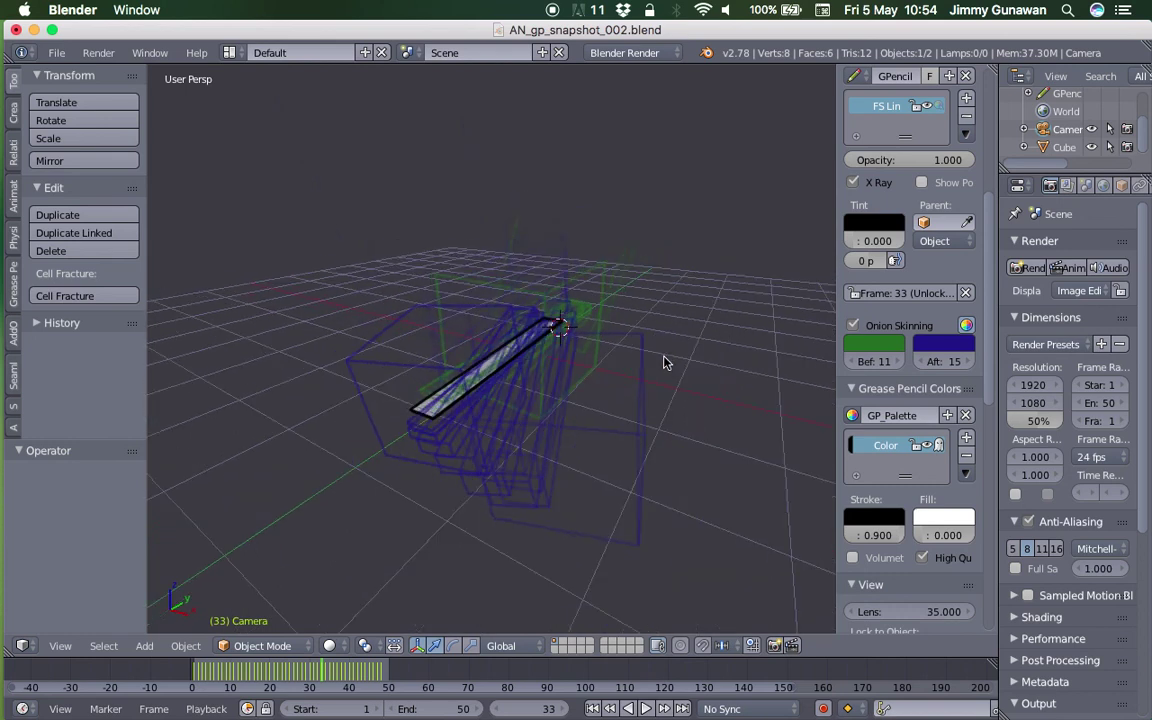
Play the animation and scrub back to frame 24 to examine the onion skin ghosts
key(alt+a)
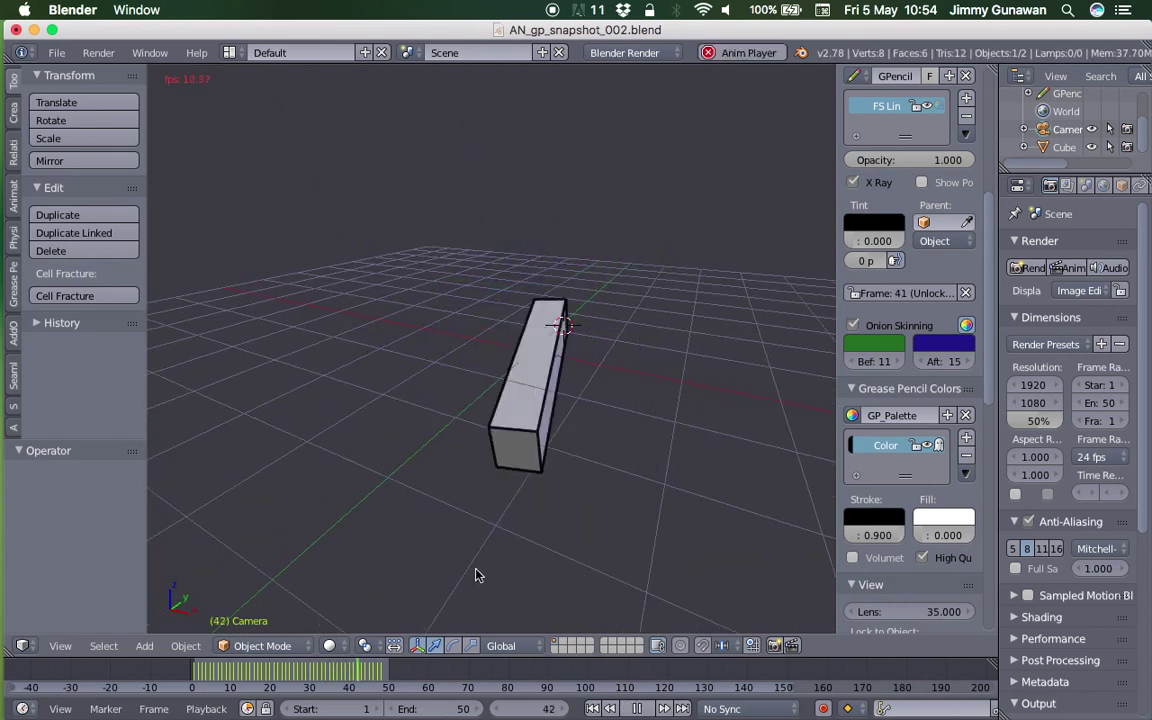
key(alt+a)
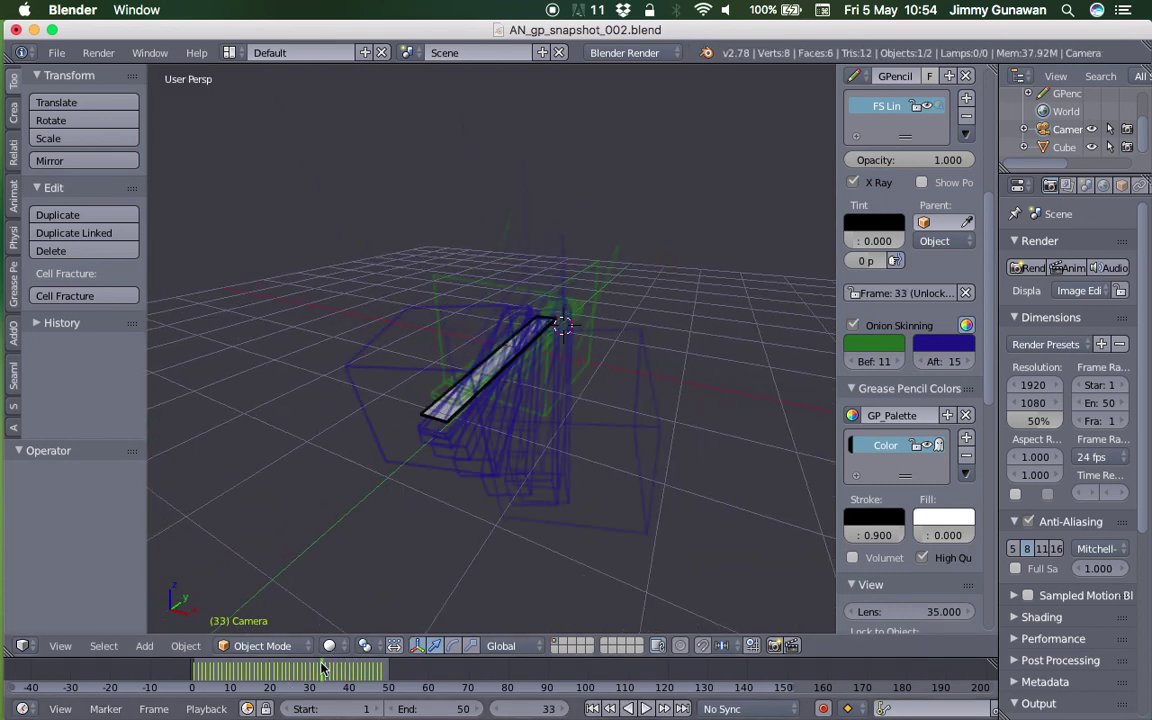
click(300, 678)
drag(300, 678, 297, 674)
click(286, 674)
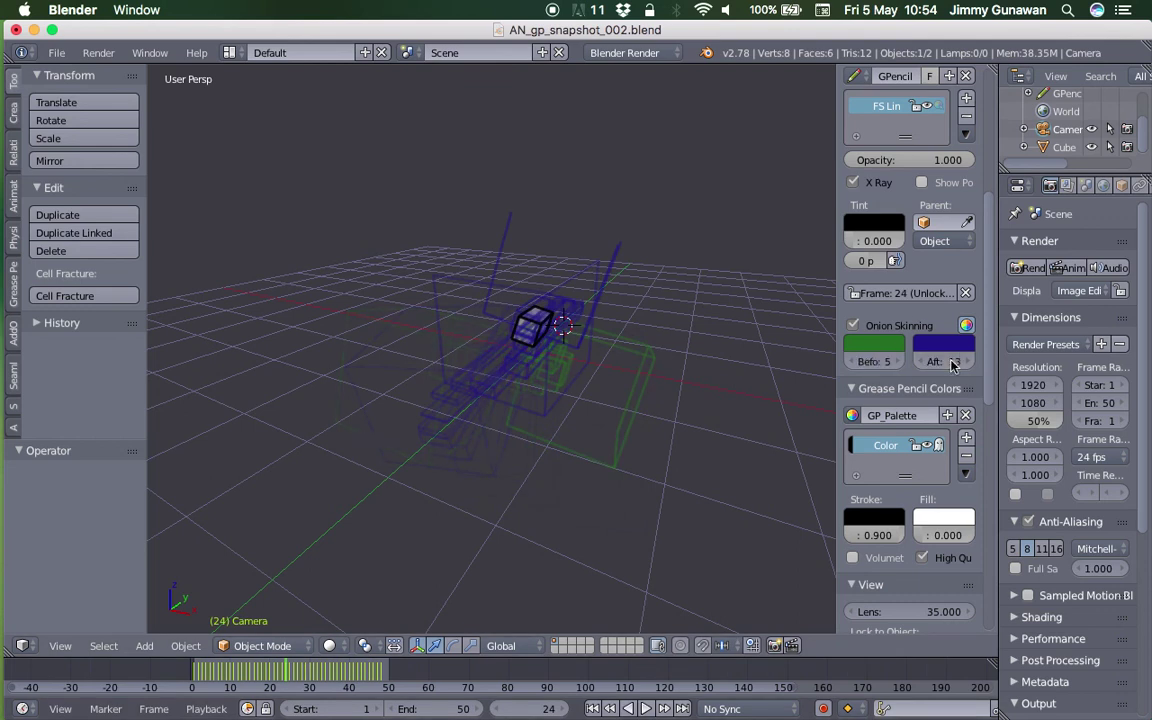
Limit onion skinning to 5 frames before and 5 after, and widen the properties region
text(5)
key(Return)
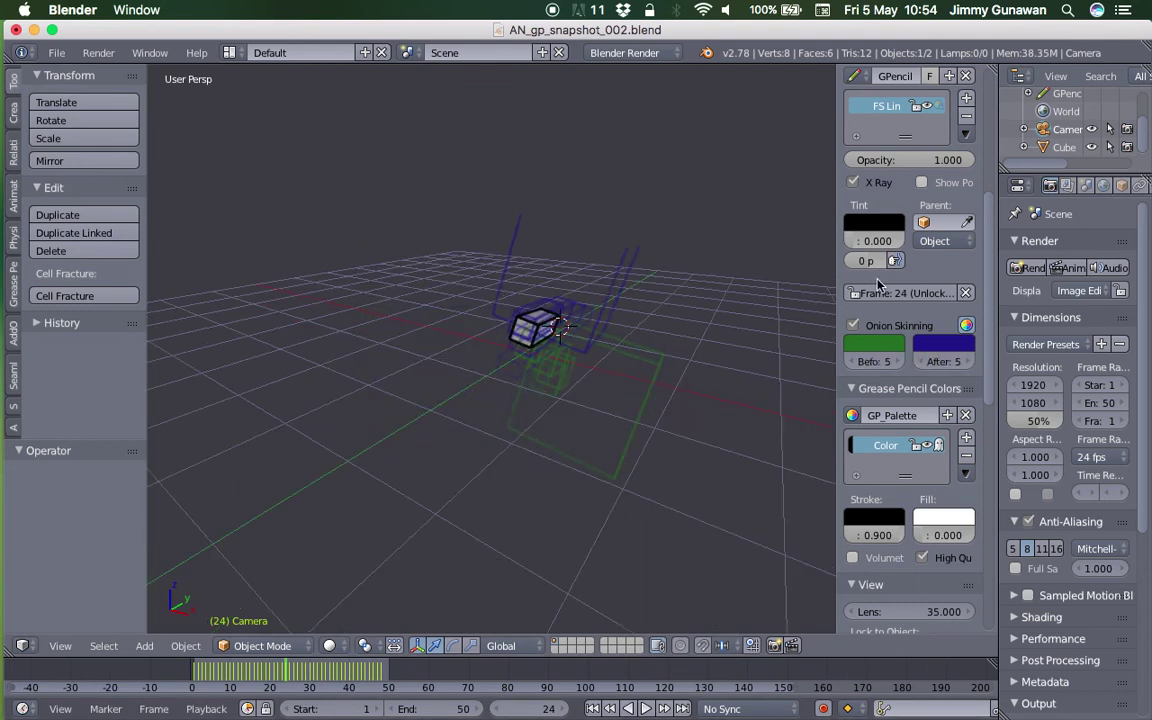
drag(834, 257, 763, 264)
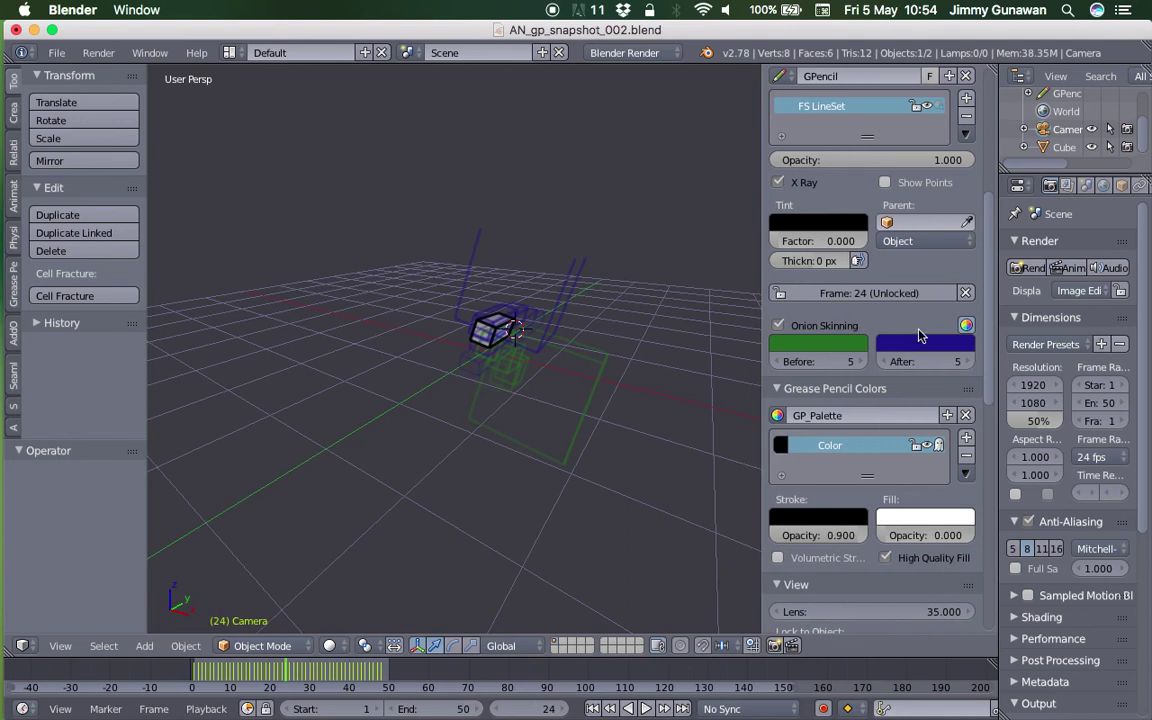
Toggle the custom onion skin colors off and on to compare the ghost strokes
click(966, 326)
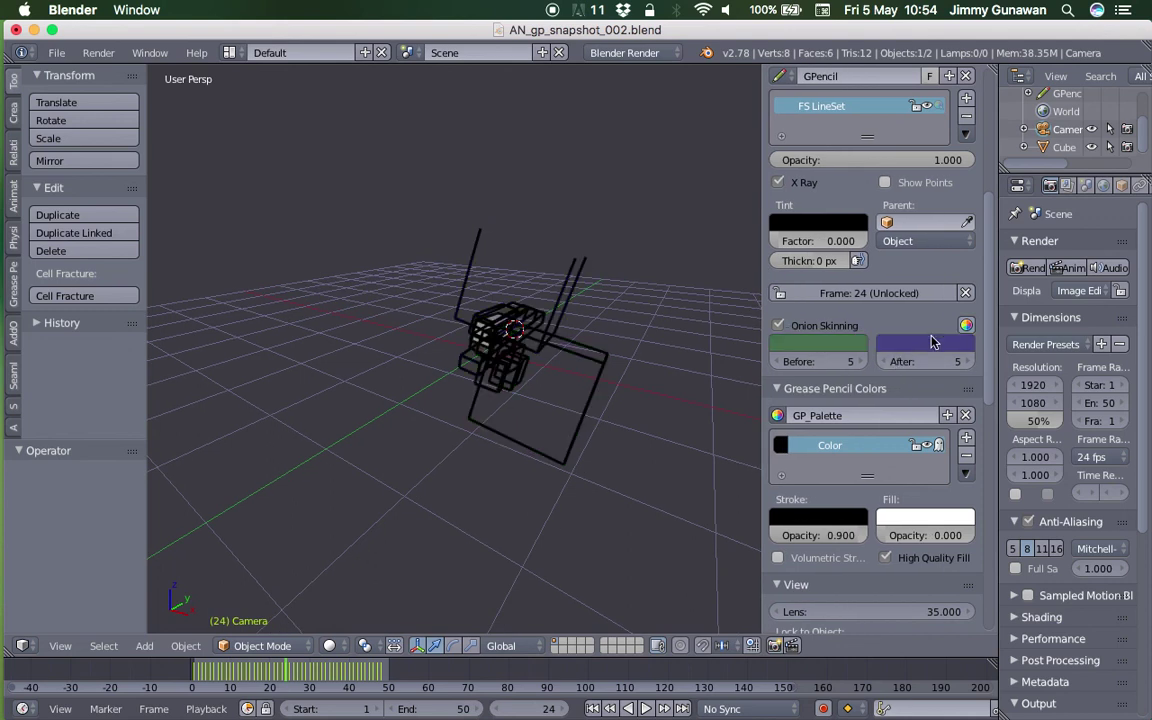
click(966, 327)
click(966, 327)
click(966, 327)
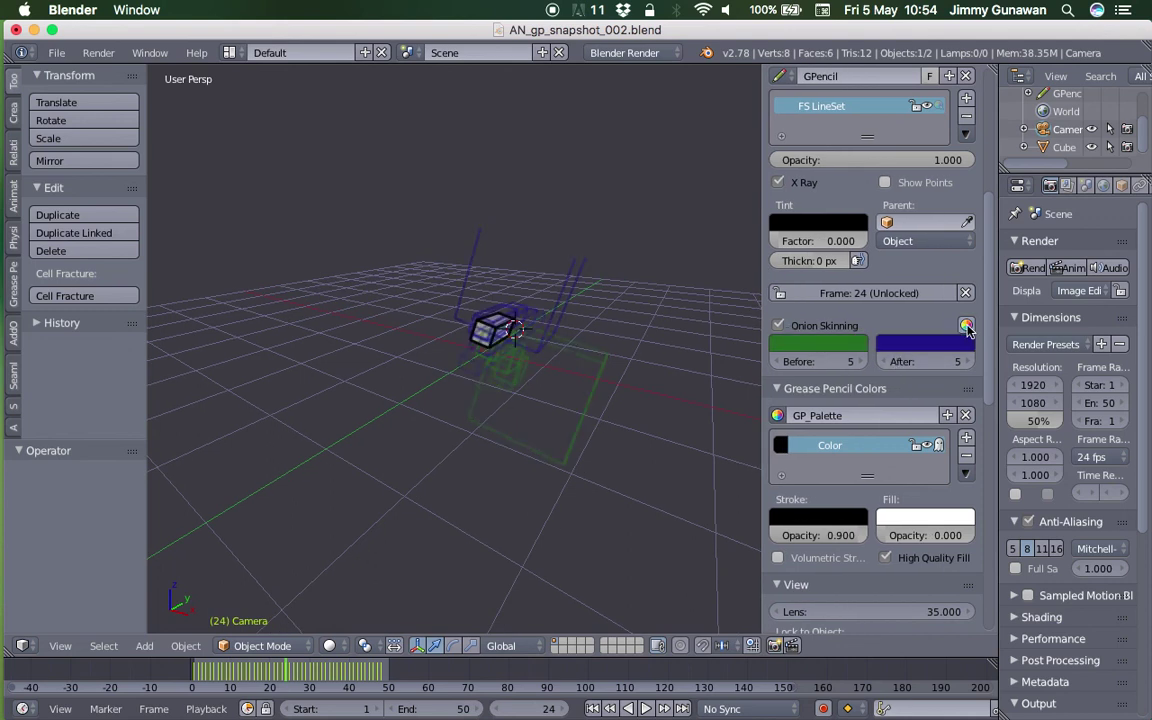
Color the before ghosts orange (R 1.000, G 0.643, B 0.000) and the after ghosts bright red
click(840, 347)
drag(926, 136, 925, 102)
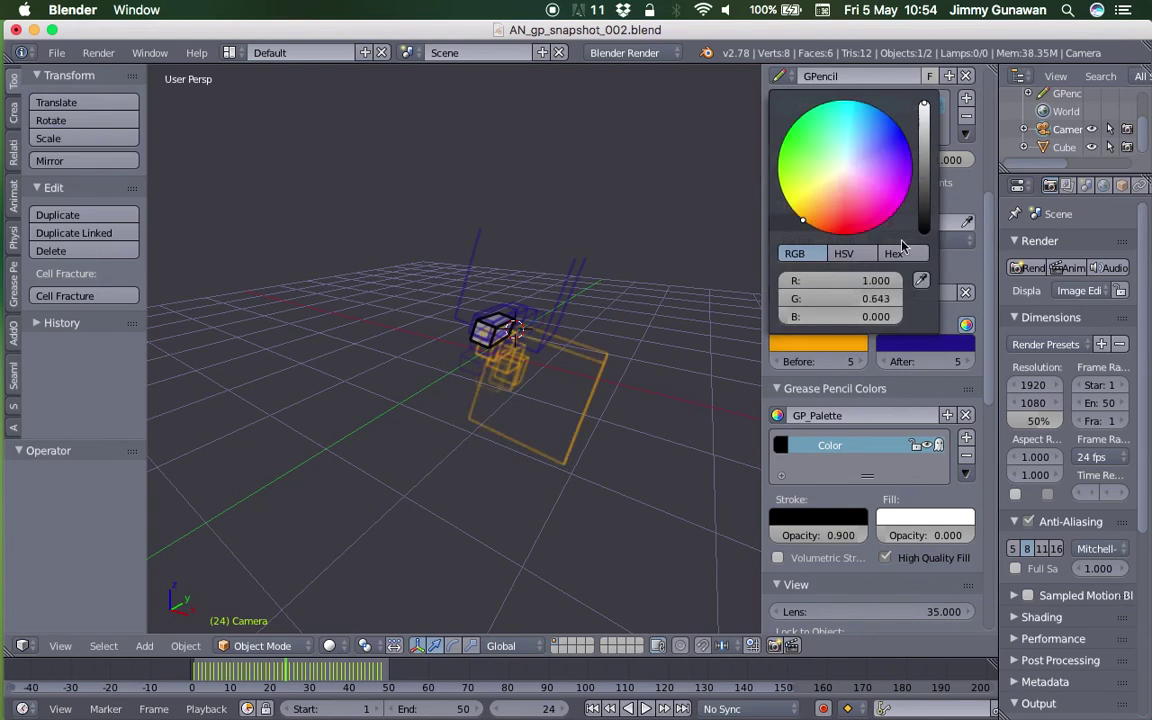
click(908, 342)
drag(912, 201, 941, 234)
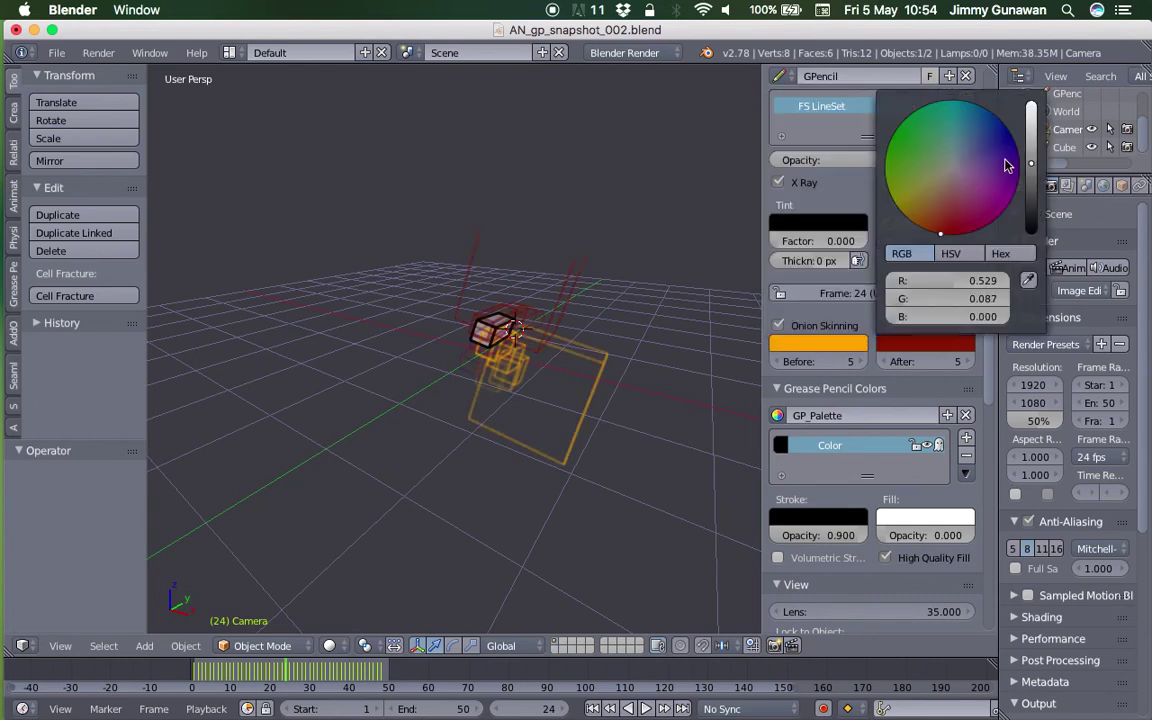
drag(1030, 135, 1031, 122)
middle_drag(617, 224, 600, 400)
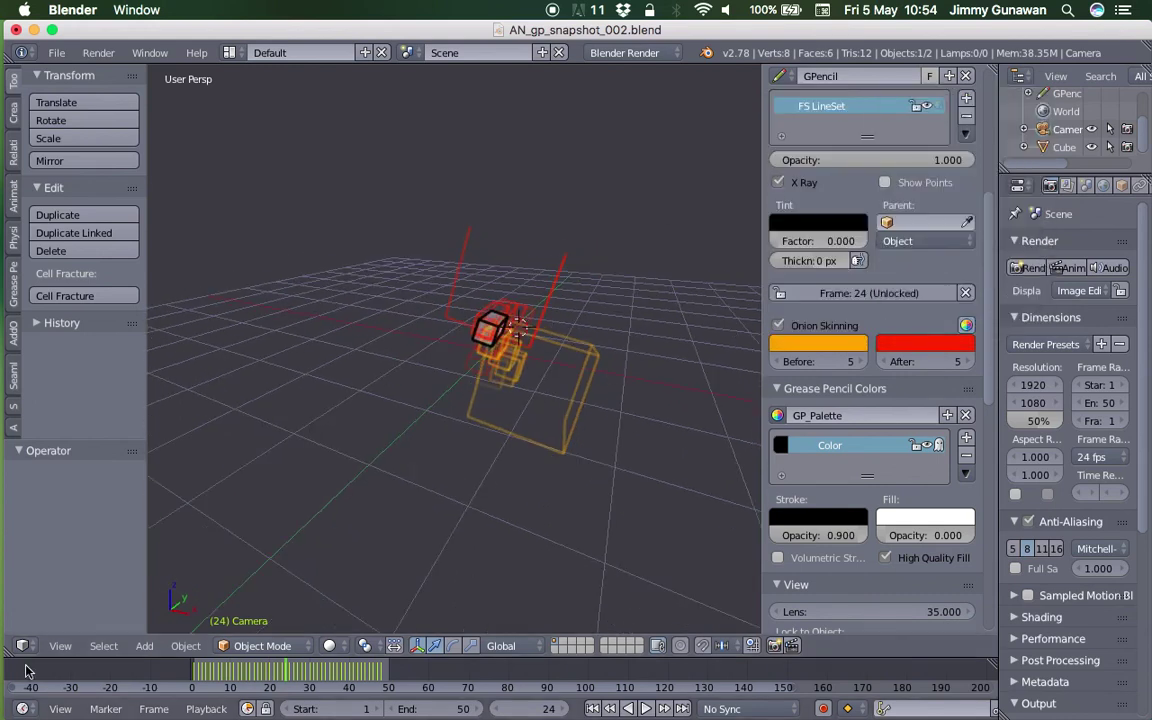
Look through the camera at frame 28 and play the animation to check the recolored onion skins
click(61, 645)
click(88, 580)
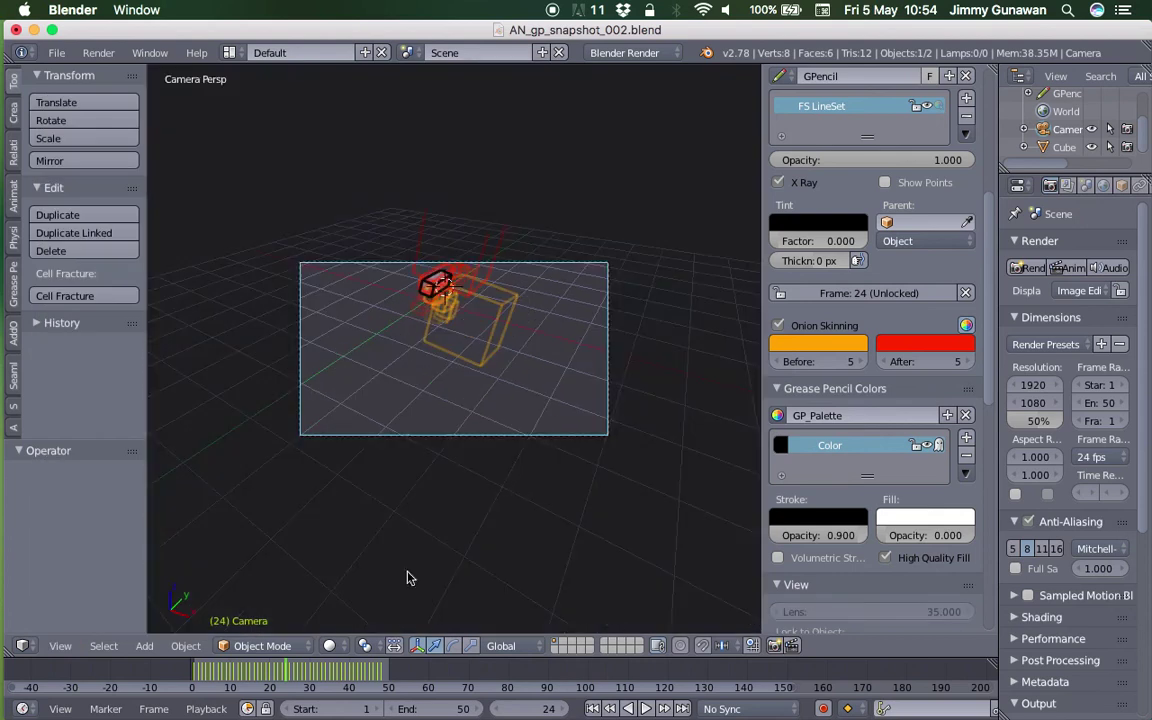
click(301, 668)
scroll(490, 527, up, 3)
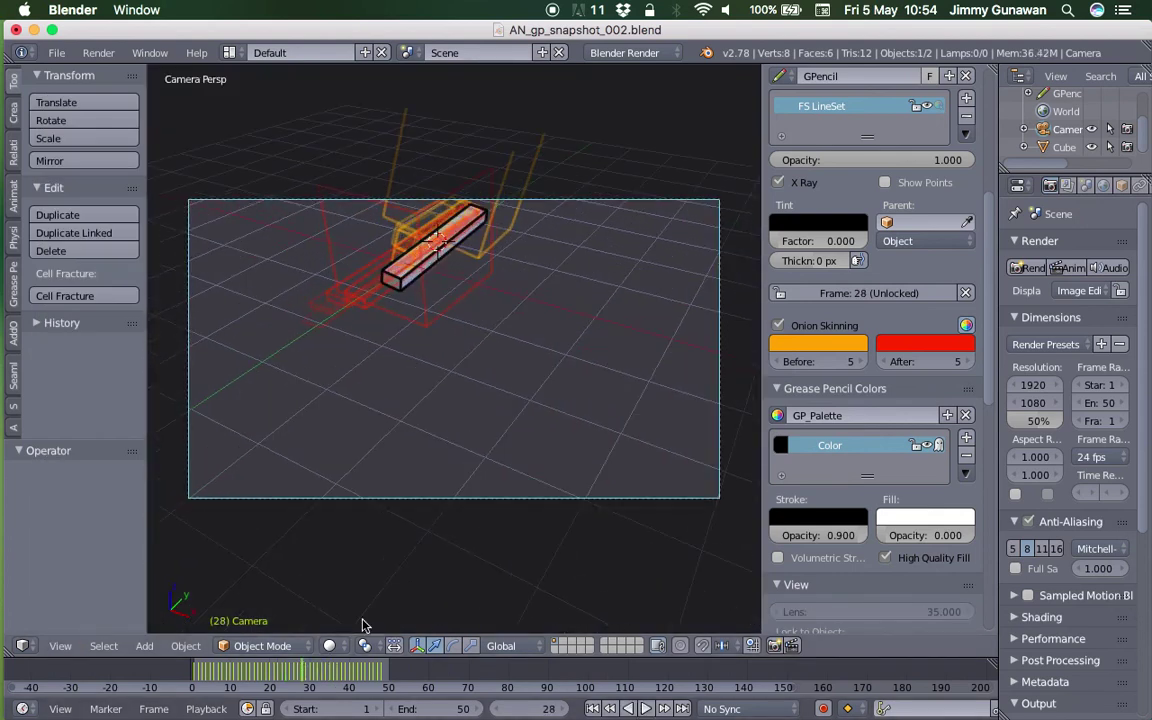
key(alt+a)
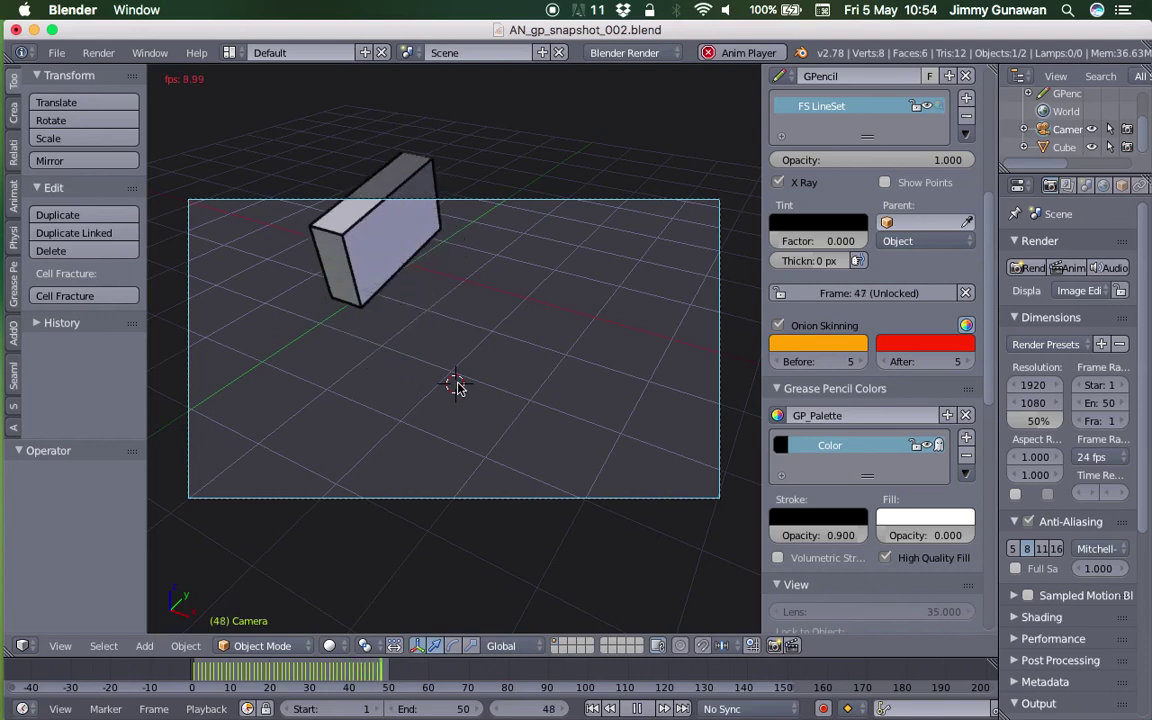
key(Escape)
Step forward frame by frame to frame 60 to examine how the onion skin ghosts follow the Cube
key(Right)
key(Right)
key(Right)
key(Right)
key(Right)
key(Right)
key(Right)
key(Right)
key(Right)
key(Right)
key(Right)
key(Right)
key(Right)
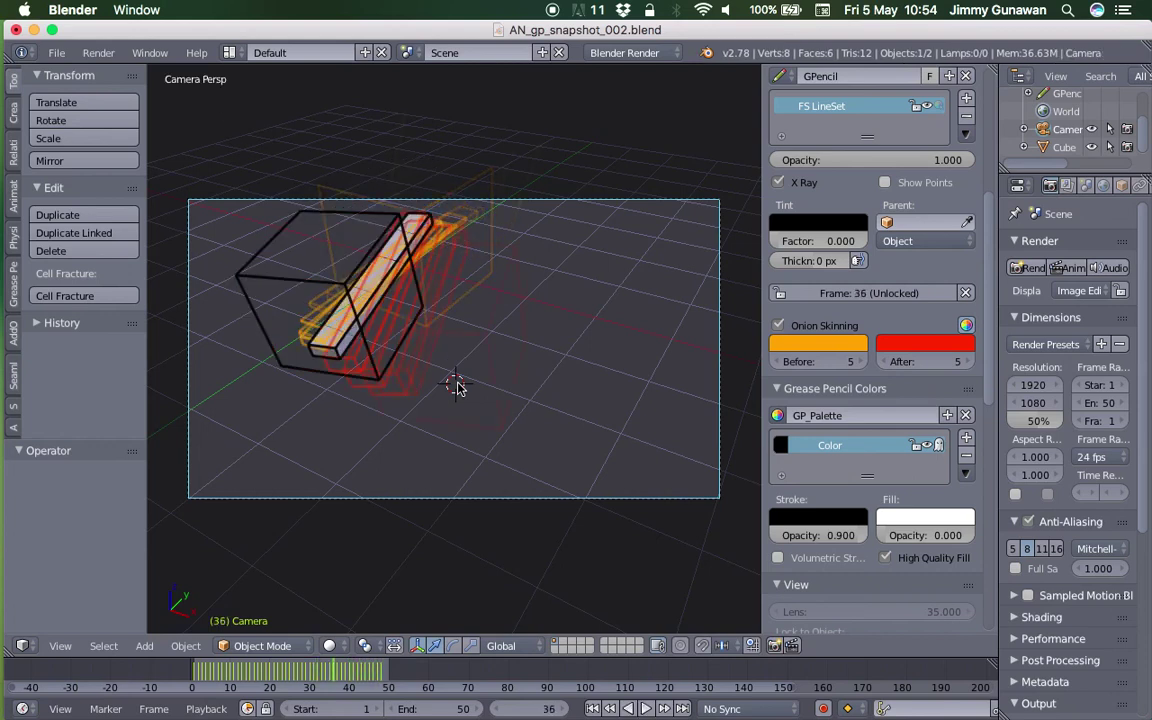
key(Right)
key(Right)
key(Right)
key(Right)
key(Right)
key(Right)
key(Right)
key(Right)
key(Right)
key(Right)
key(Right)
key(Right)
key(Right)
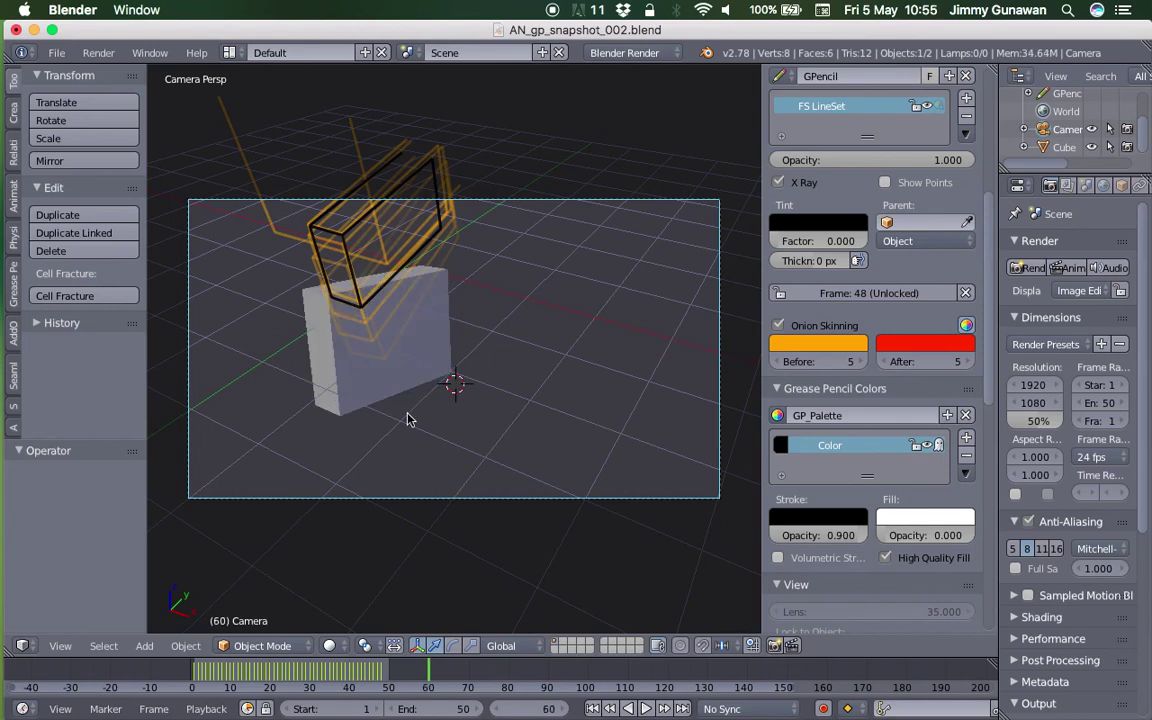
Step through the early frames up to 21 and back to 19, and orbit around the onion skin ghosts
click(212, 672)
key(Right)
key(Right)
key(Right)
key(Right)
key(Right)
key(Right)
key(Right)
key(Right)
key(Right)
key(Right)
key(Right)
key(Right)
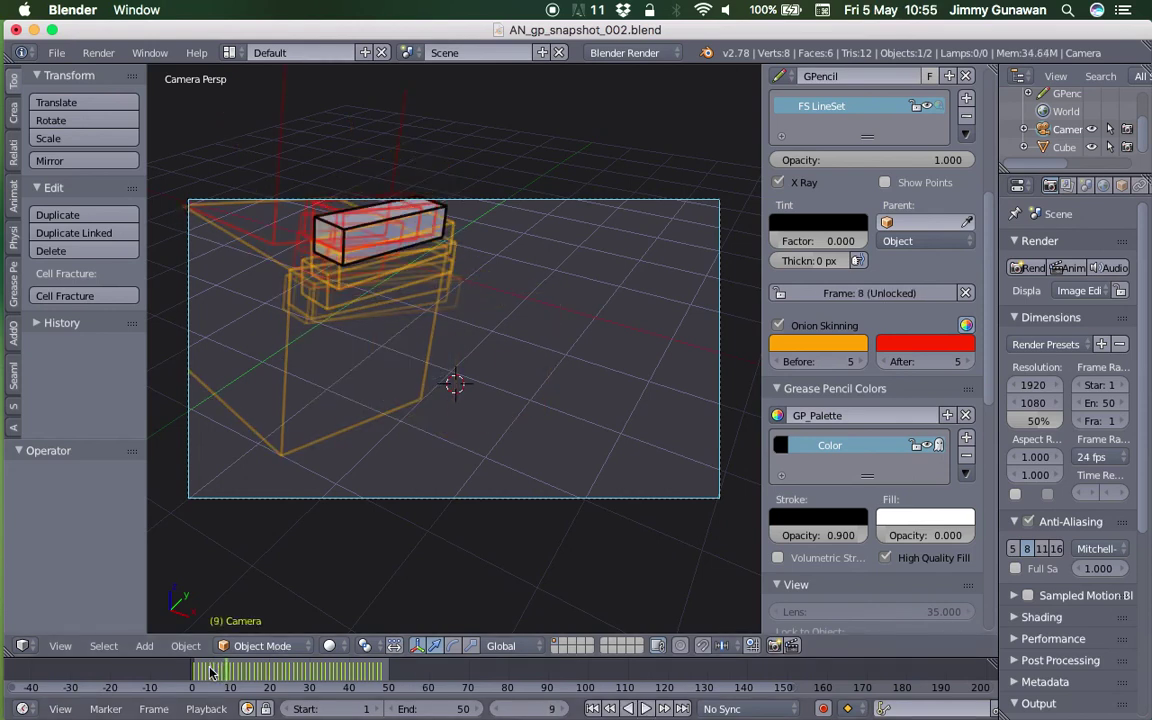
key(Right)
key(Right)
key(Right)
key(Right)
key(Right)
key(Right)
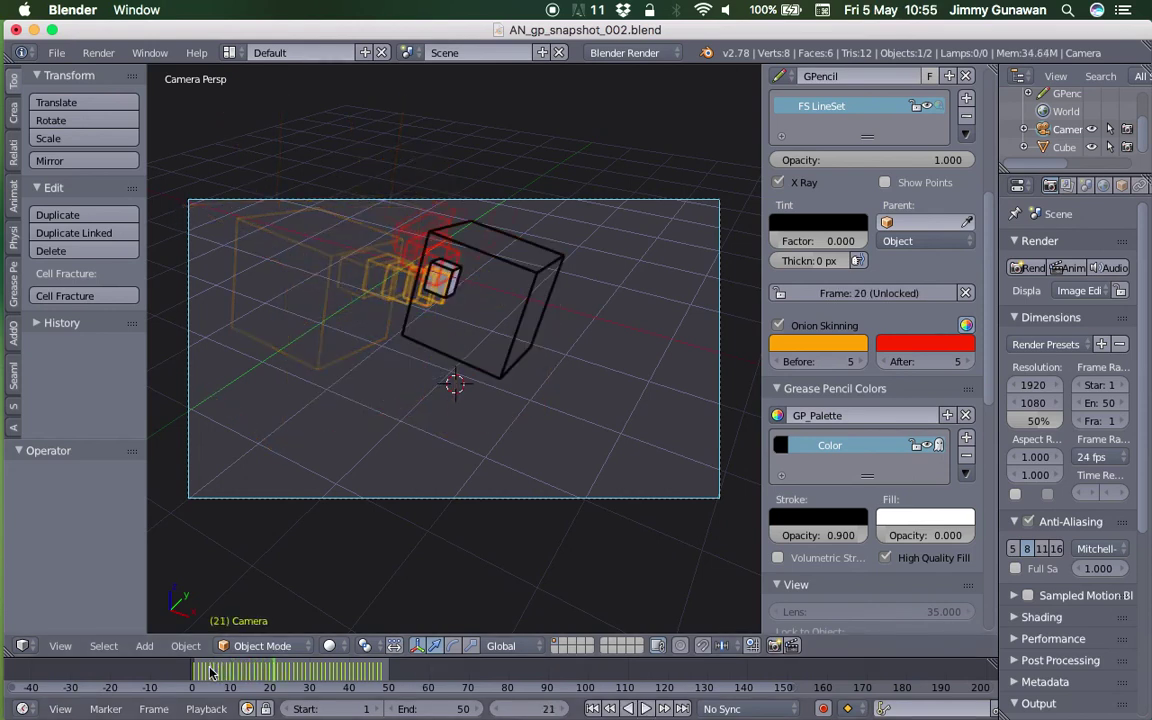
key(Left)
key(Left)
key(Left)
key(Left)
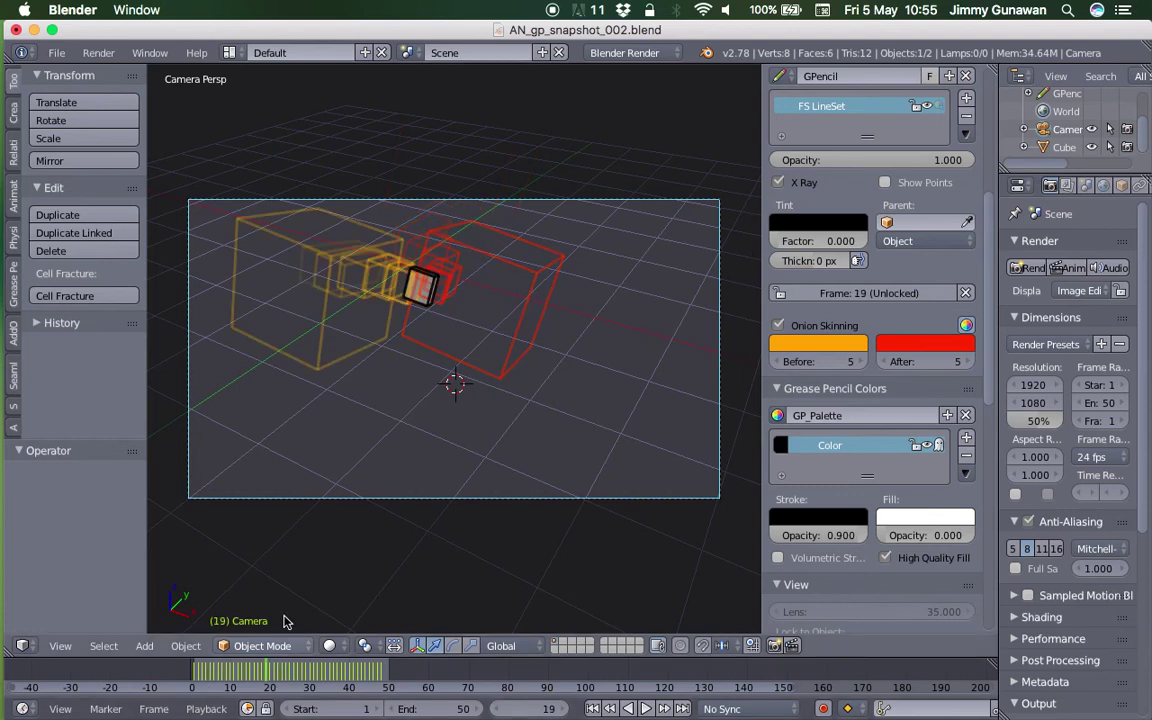
mouse_move(482, 379)
middle_down()
mouse_move(477, 363)
mouse_move(507, 386)
mouse_move(484, 377)
middle_up()
scroll(477, 366, up, 3)
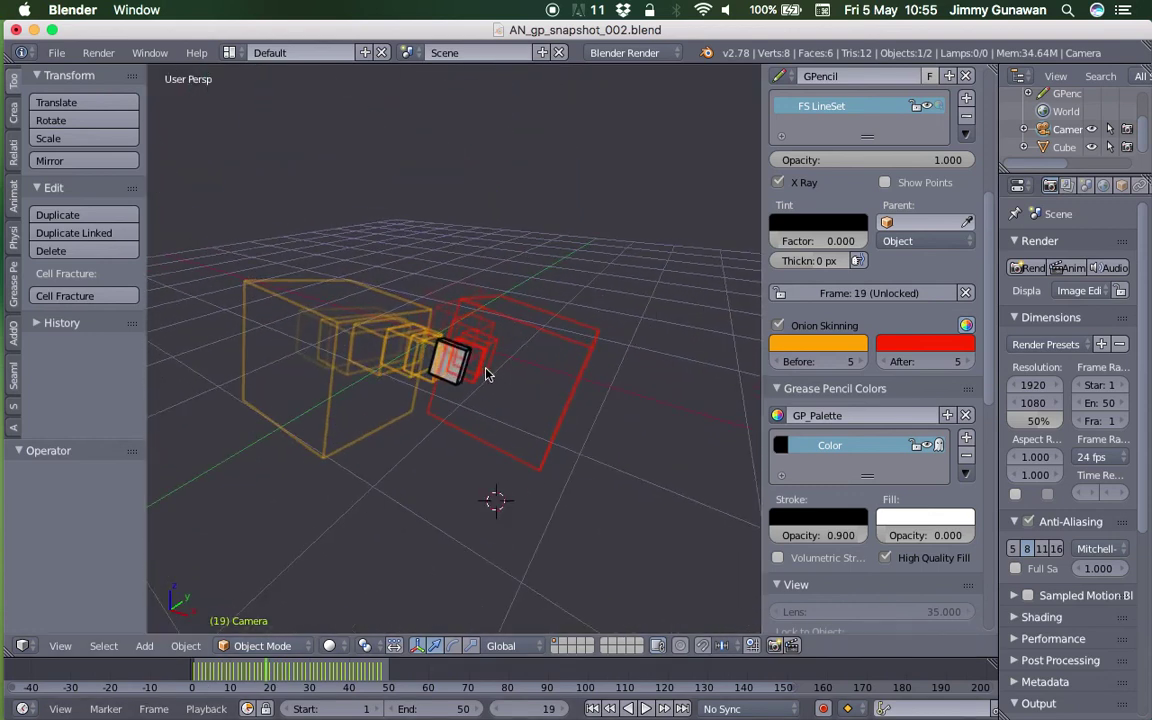